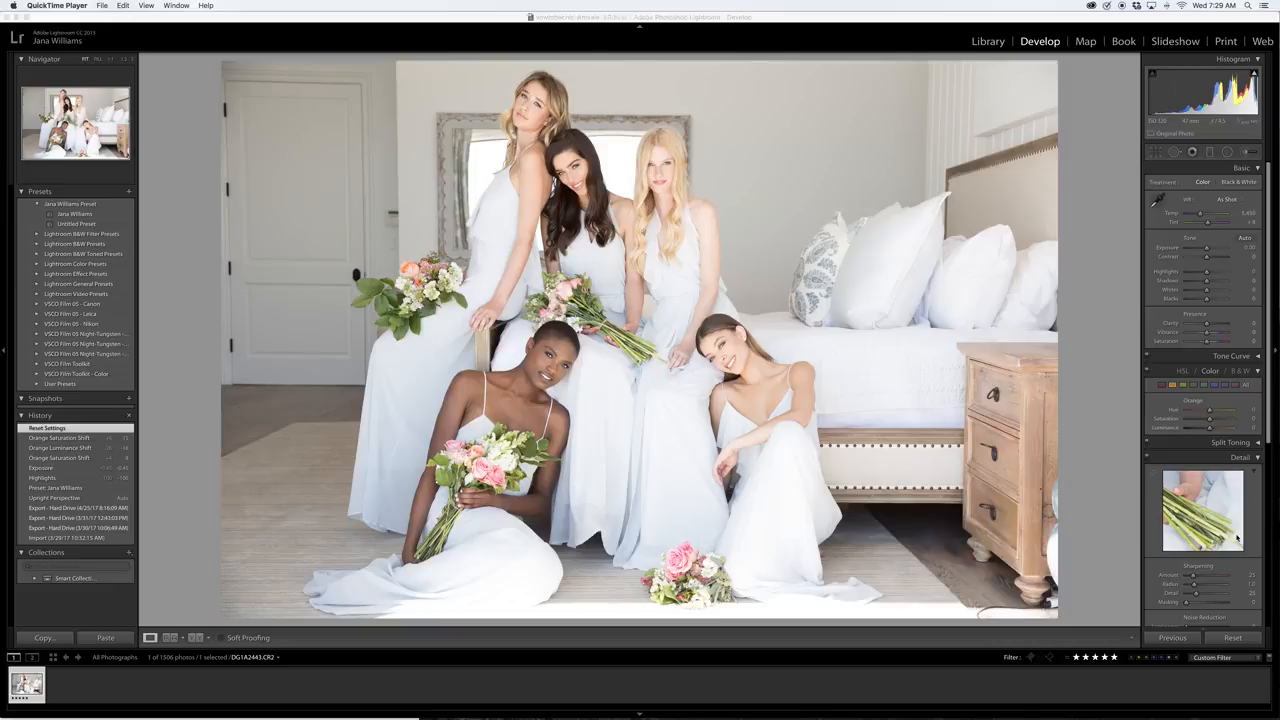
Straighten the photo's perspective with the Auto Upright correction in the Transform settings.
{"action": "scroll", "coordinate": [1237, 537], "scroll_direction": "down", "scroll_amount": 5}
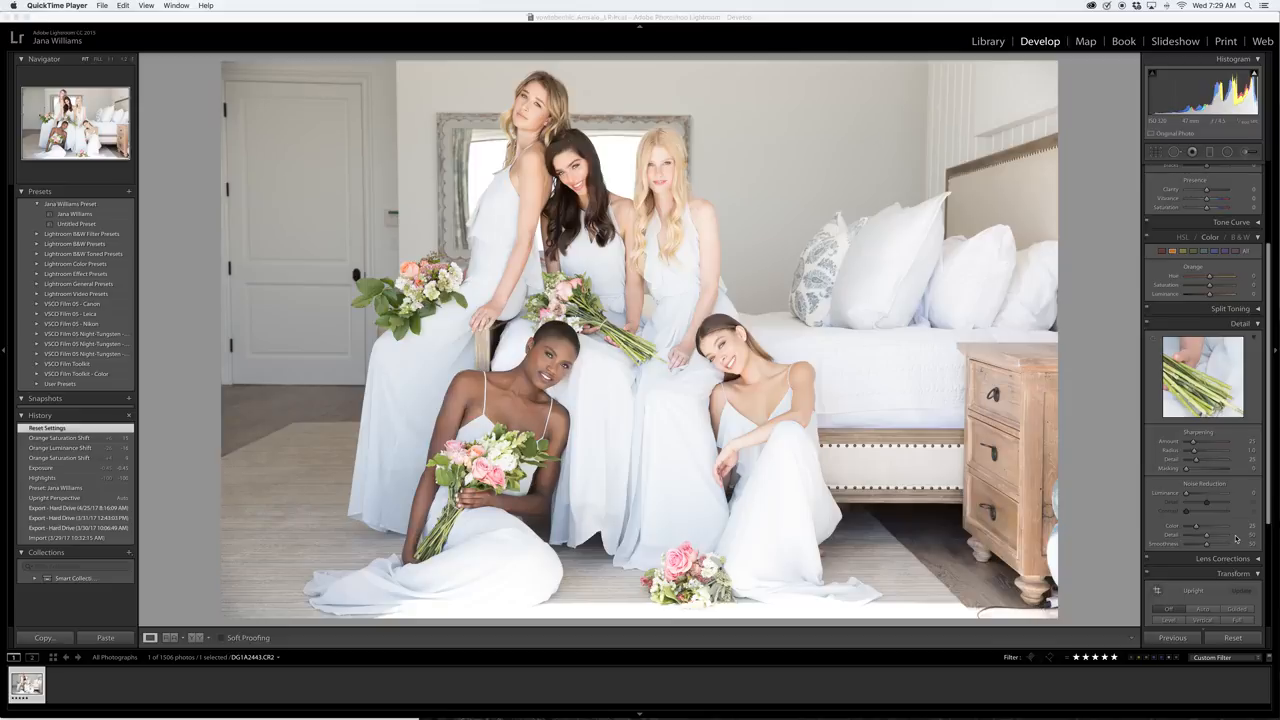
{"action": "scroll", "coordinate": [1236, 538], "scroll_direction": "down", "scroll_amount": 2}
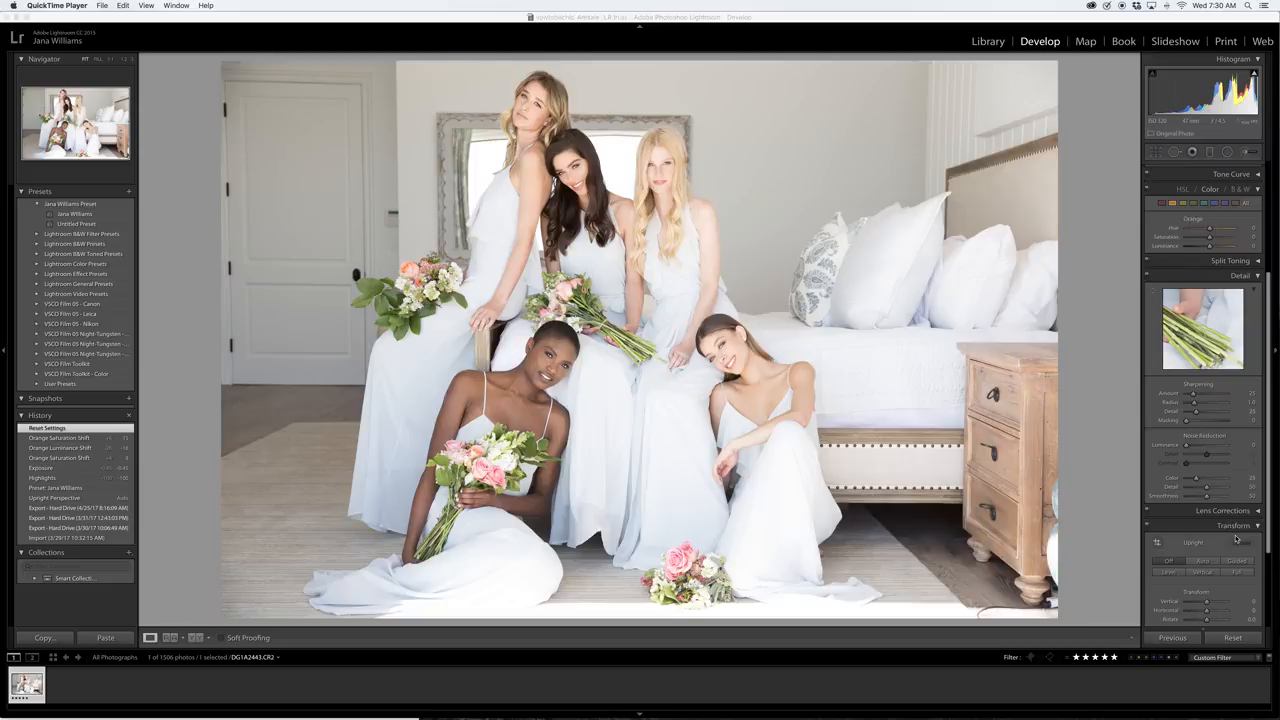
{"action": "scroll", "coordinate": [1236, 540], "scroll_direction": "down", "scroll_amount": 2}
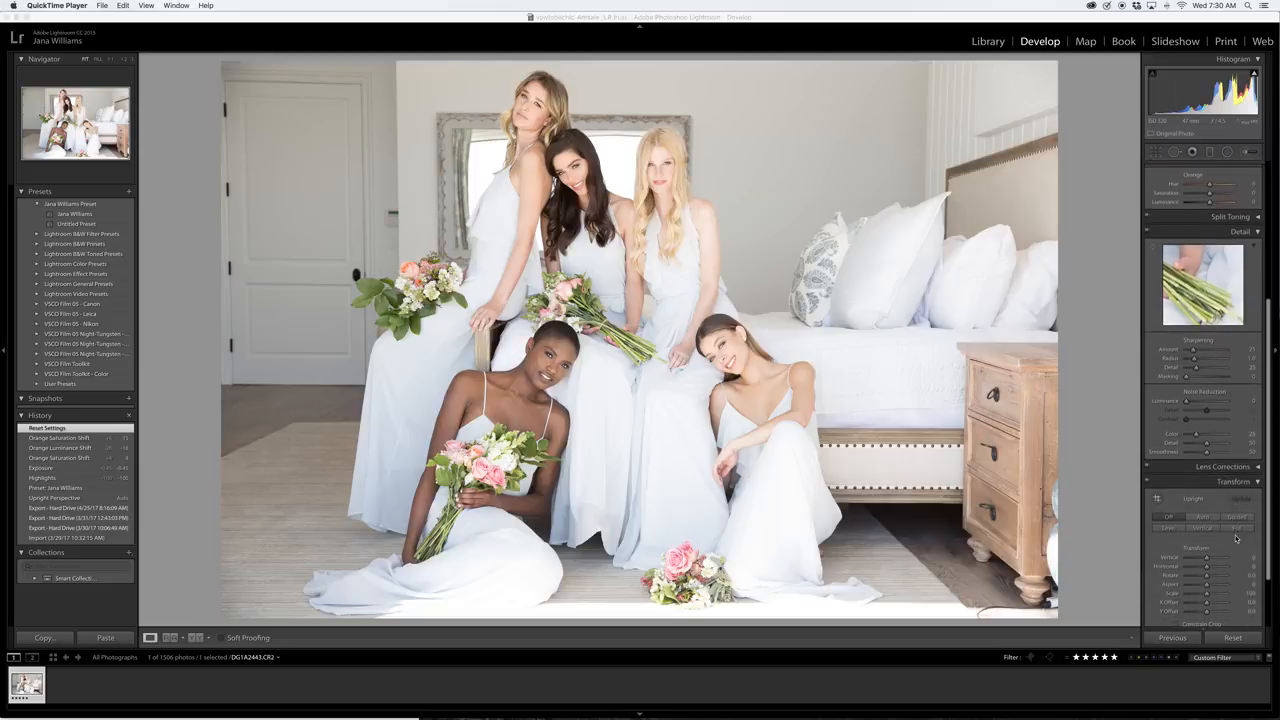
{"action": "left_click", "coordinate": [1203, 517]}
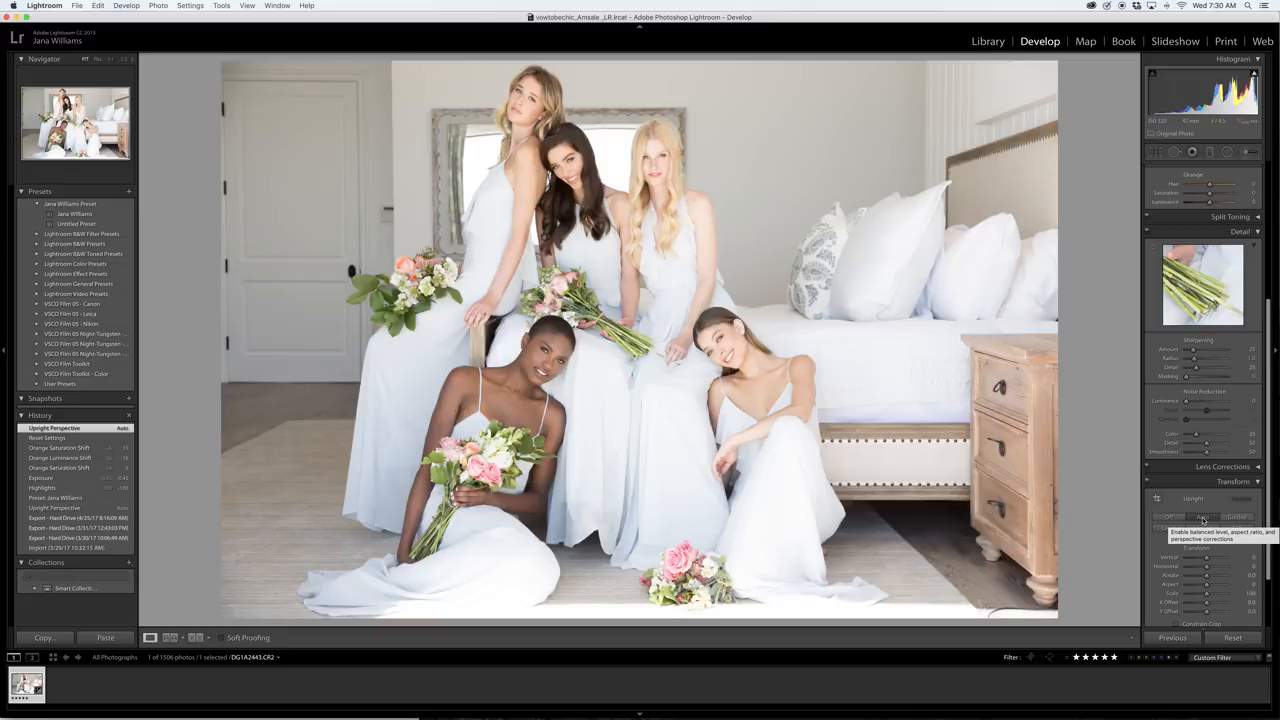
Apply the photographer's own named preset to the photo and lower Highlights to -100.
{"action": "left_click", "coordinate": [114, 216]}
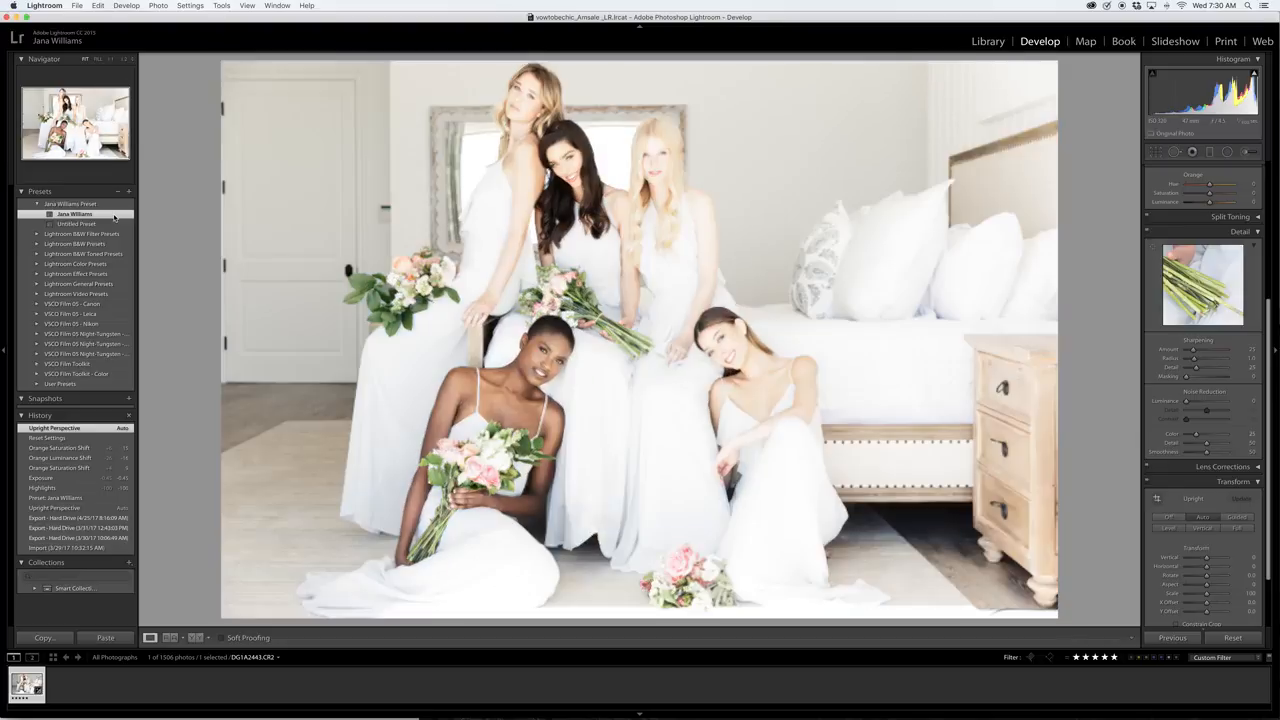
{"action": "scroll", "coordinate": [1201, 396], "scroll_direction": "up", "scroll_amount": 5}
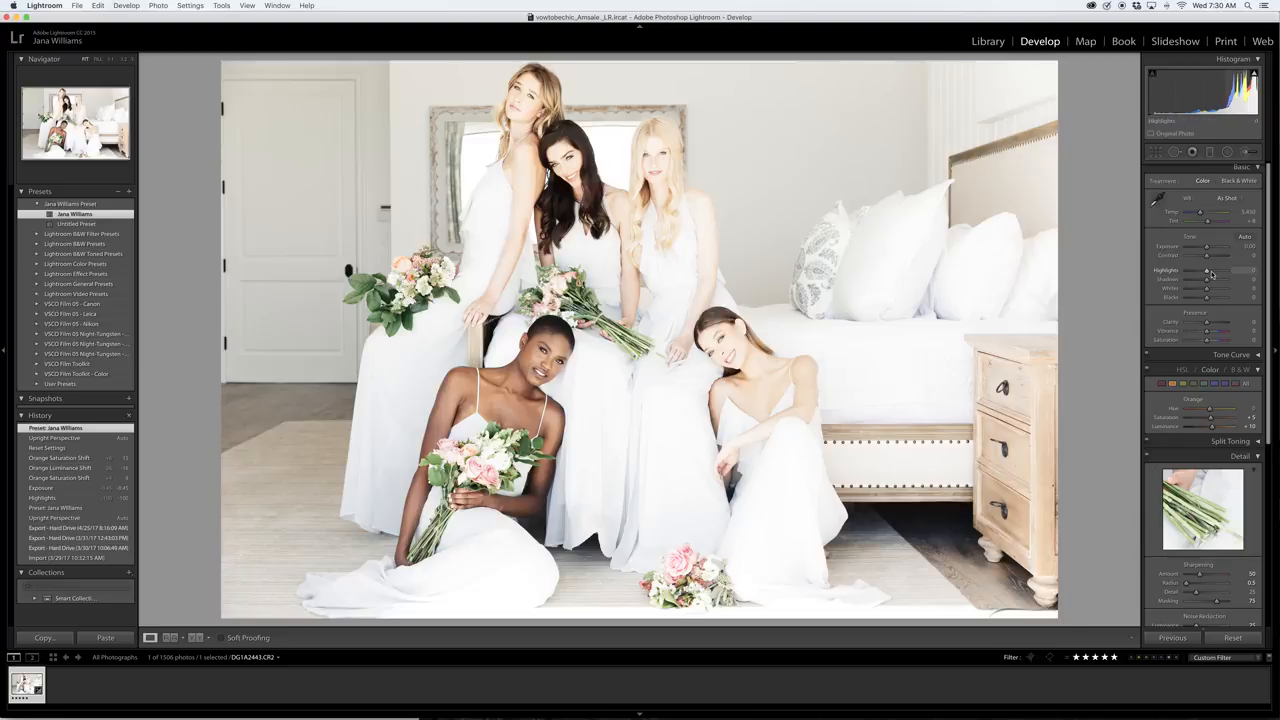
{"action": "left_click_drag", "start_coordinate": [1207, 273], "coordinate": [1184, 277]}
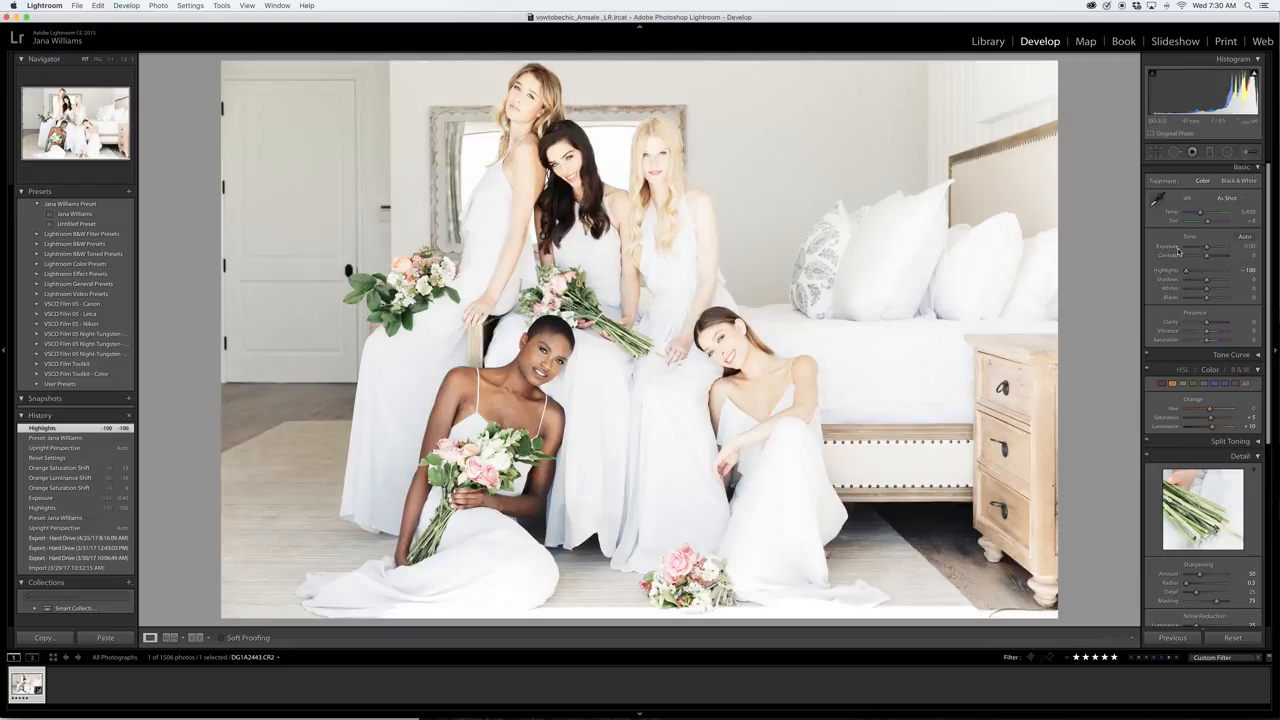
Darken the photo by setting Exposure to -0.40.
{"action": "key", "text": "minus"}
{"action": "key", "text": "minus"}
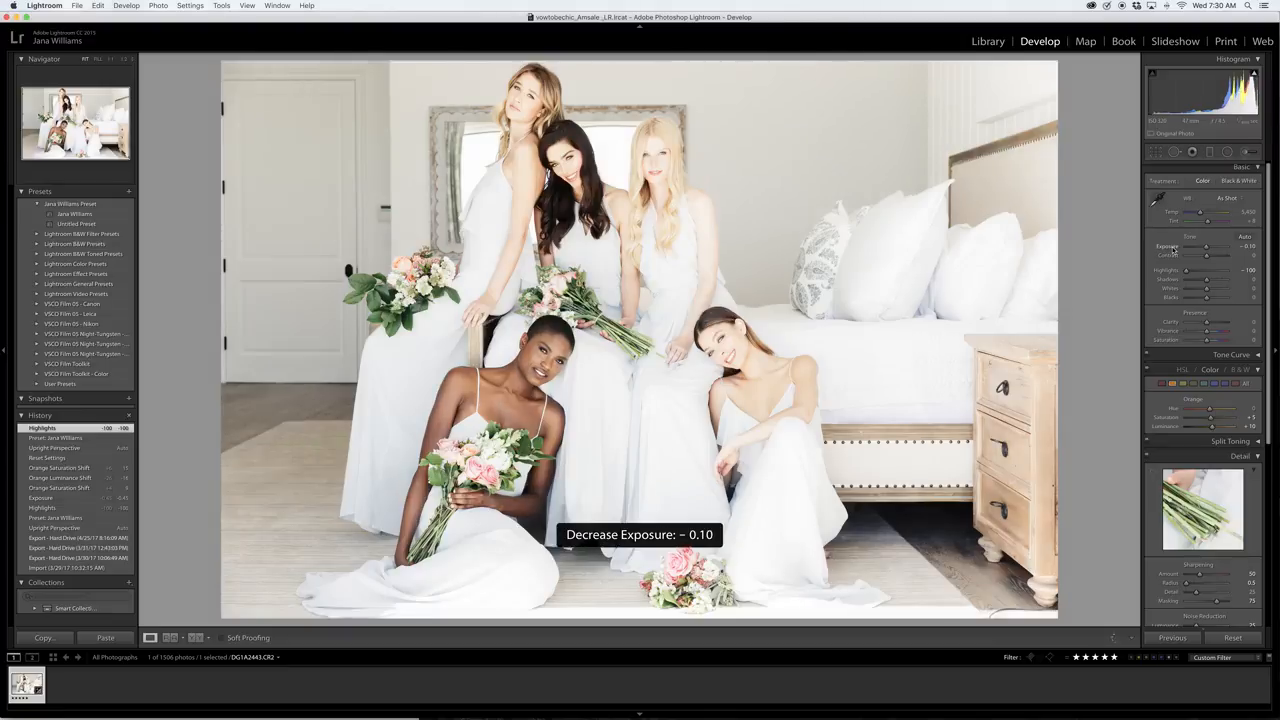
{"action": "key", "text": "minus"}
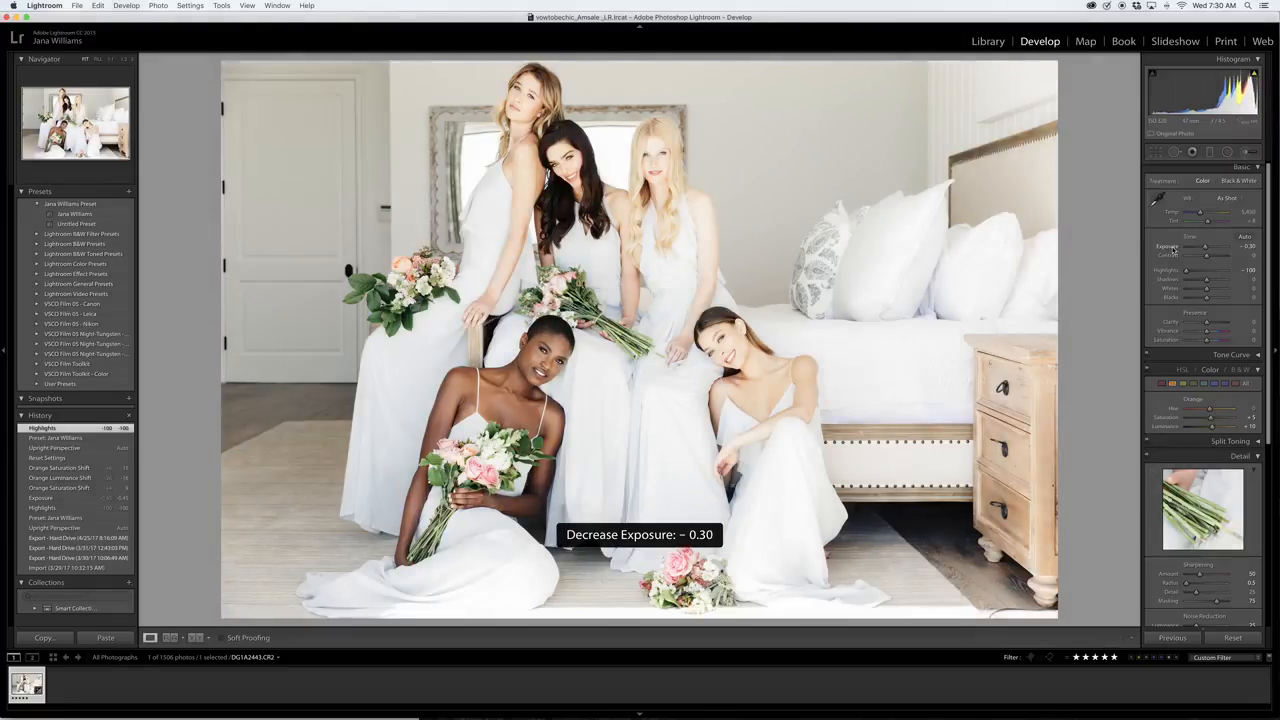
{"action": "key", "text": "minus"}
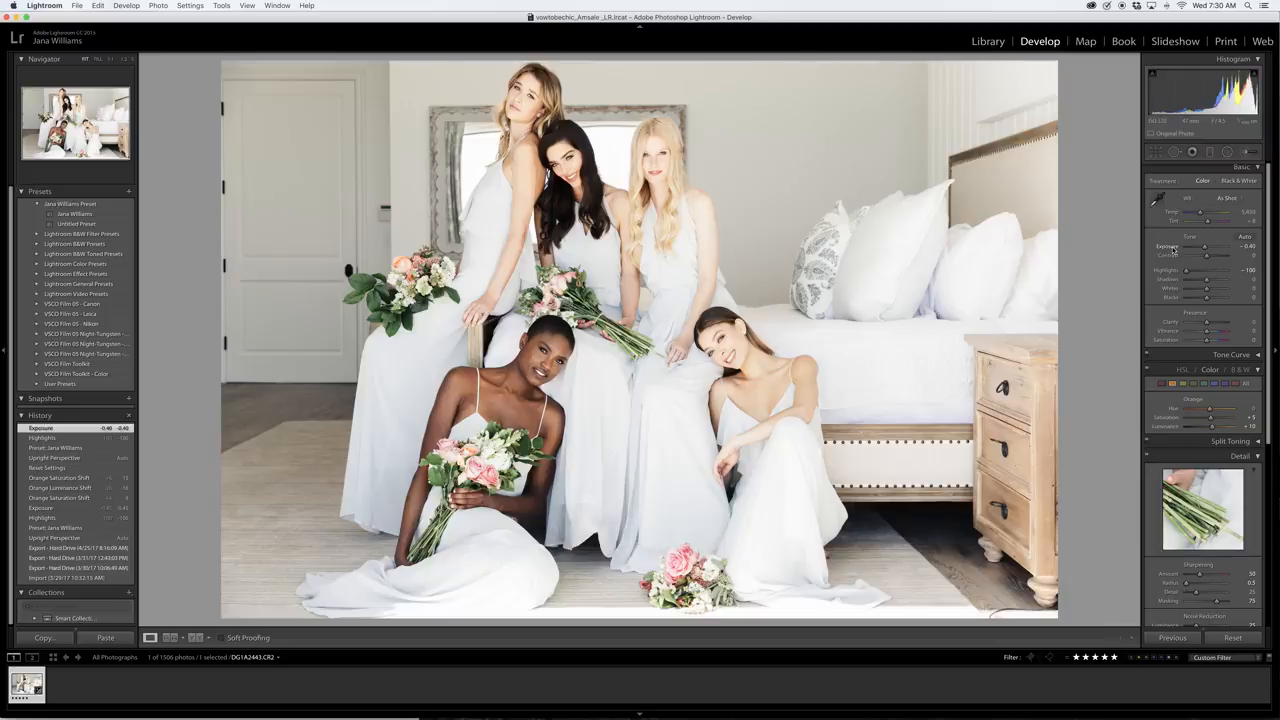
{"action": "key", "text": "minus"}
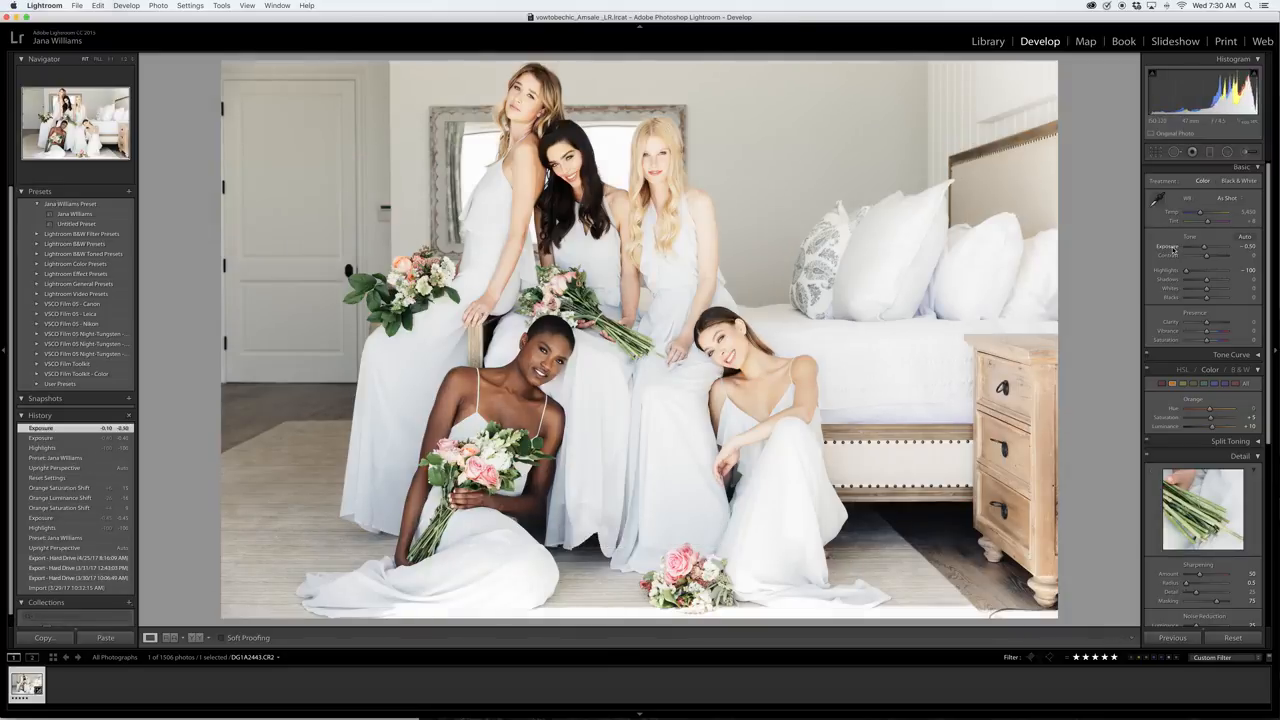
{"action": "key", "text": "equal"}
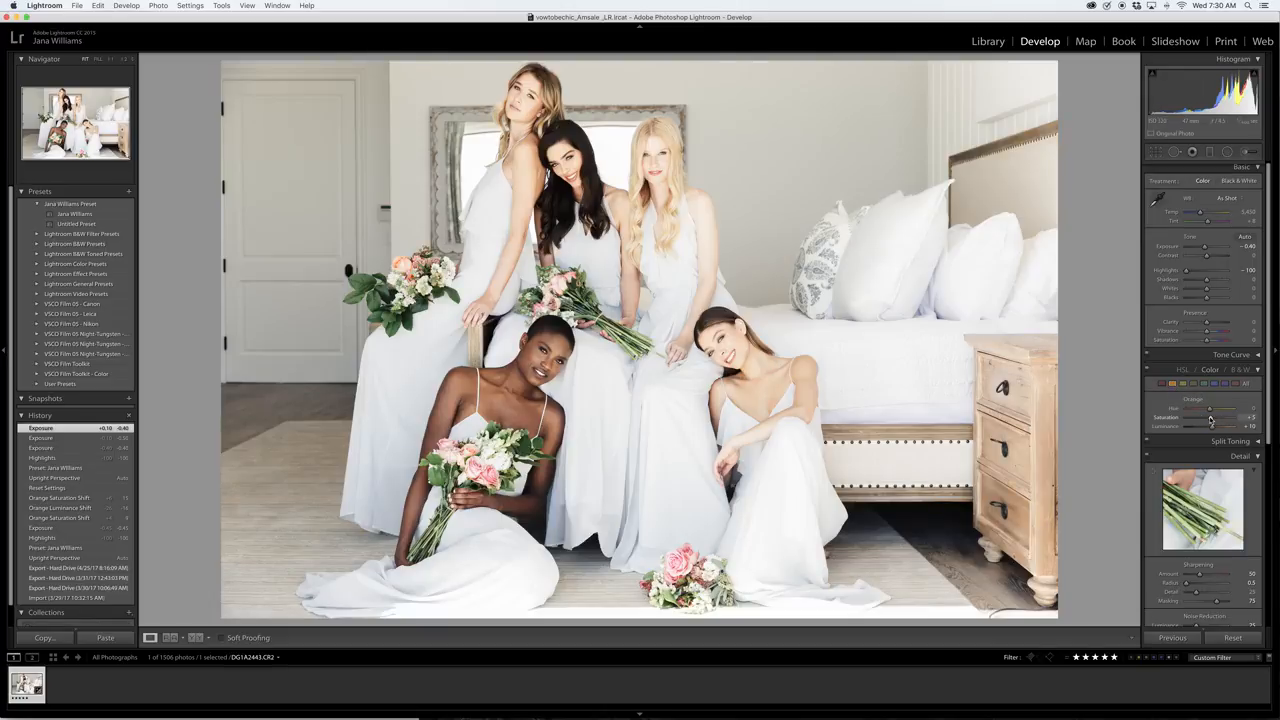
Deepen the skin tones by setting the orange Saturation to +30 and the orange Luminance to -9.
{"action": "left_click_drag", "start_coordinate": [1211, 420], "coordinate": [1215, 421]}
{"action": "left_click_drag", "start_coordinate": [1214, 421], "coordinate": [1210, 430]}
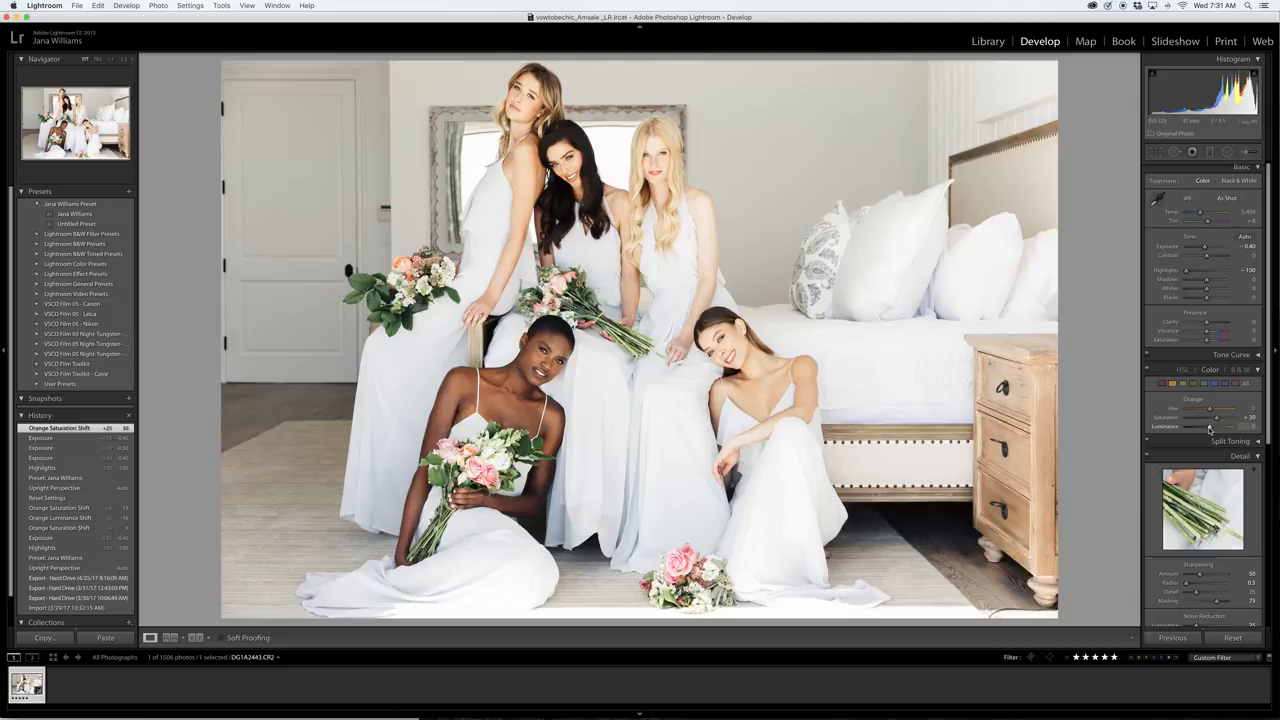
{"action": "left_click_drag", "start_coordinate": [1209, 428], "coordinate": [1207, 428]}
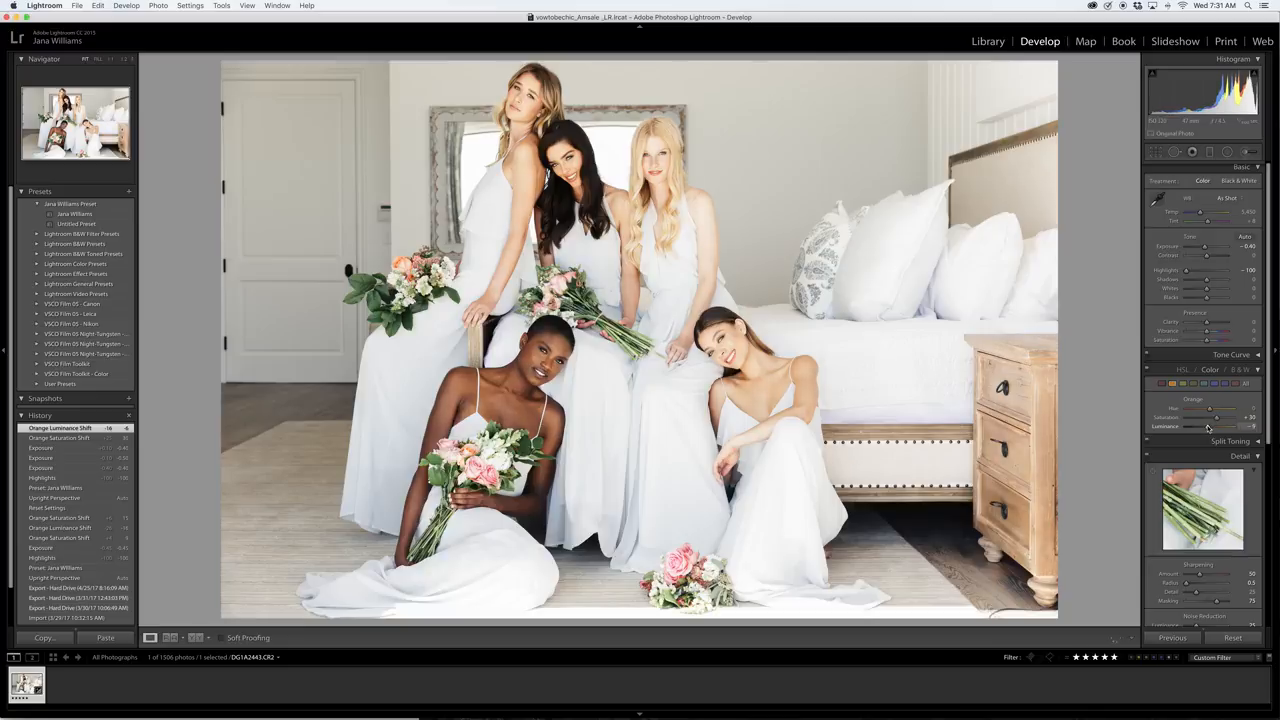
{"action": "left_click", "coordinate": [1208, 428]}
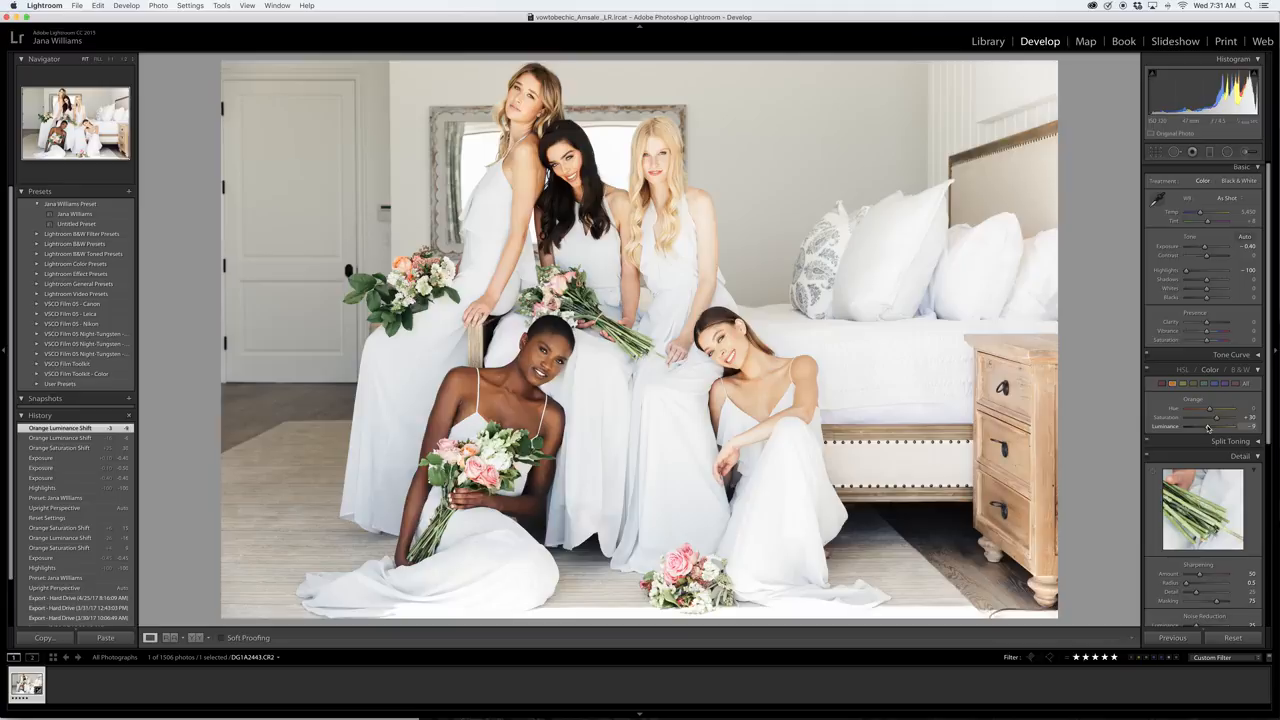
Open the edited photo as a smart object in Photoshop.
{"action": "left_click", "coordinate": [155, 6]}
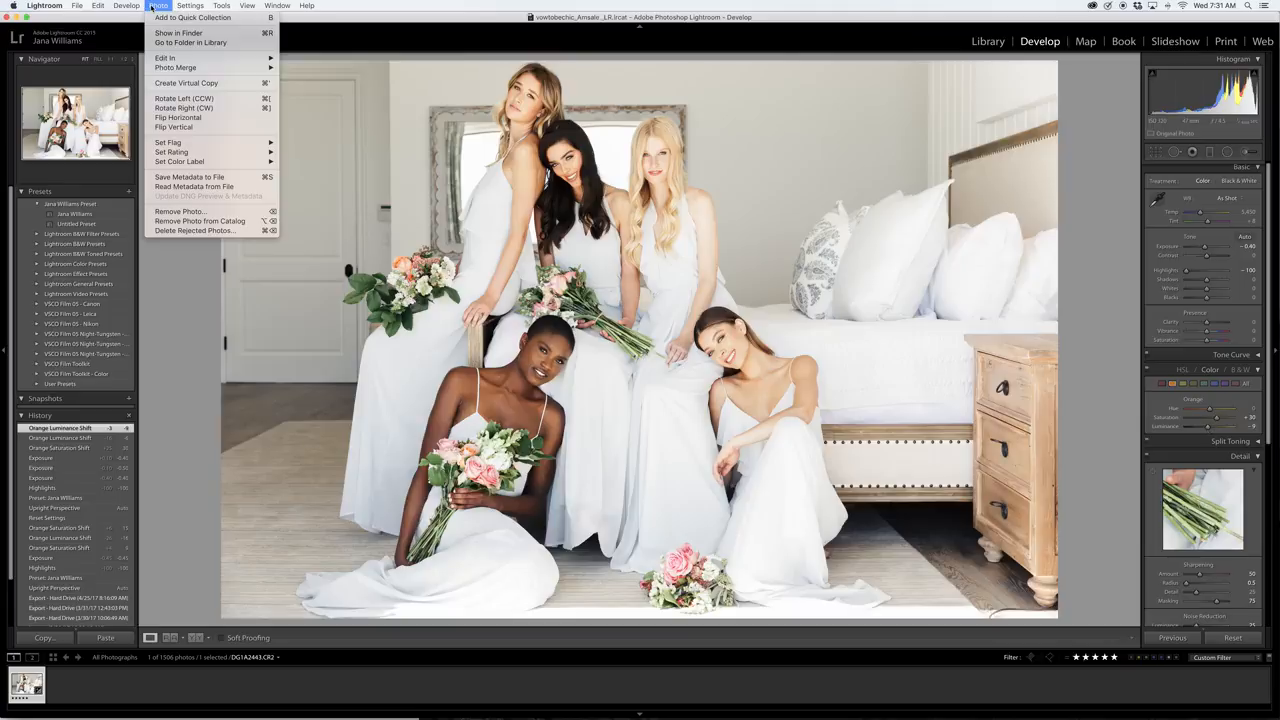
{"action": "mouse_move", "coordinate": [171, 61]}
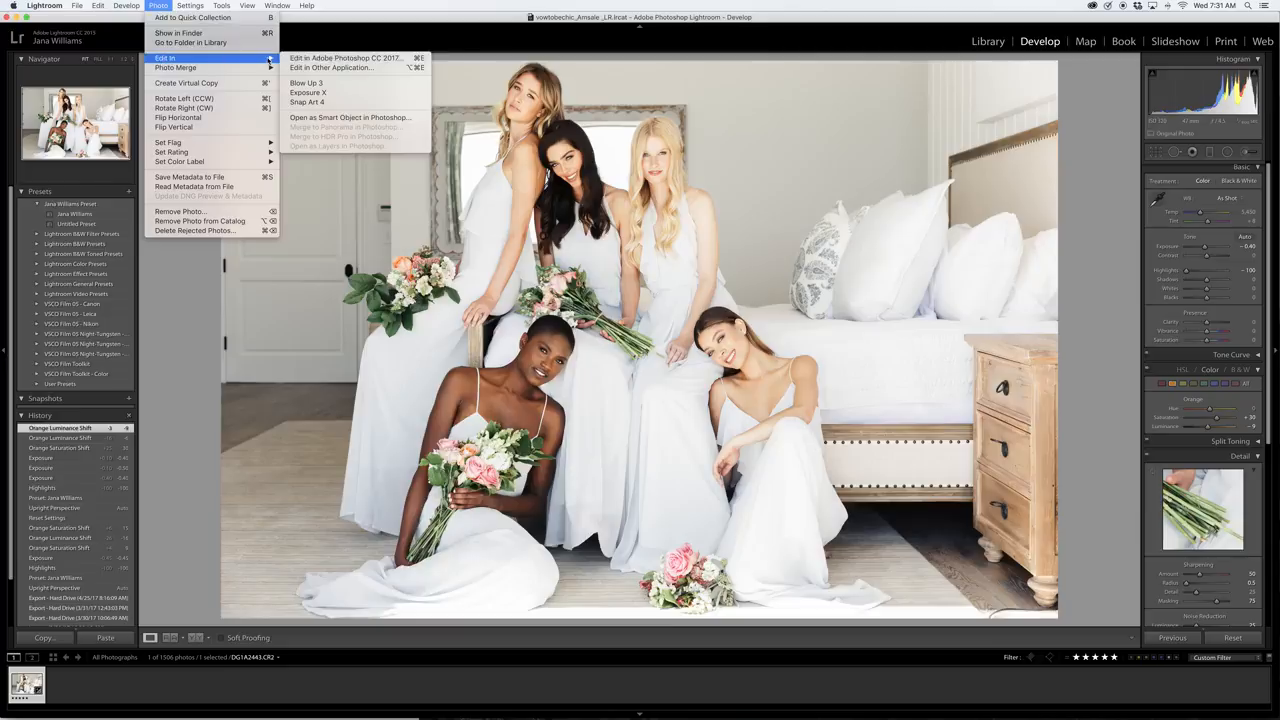
{"action": "left_click", "coordinate": [322, 117]}
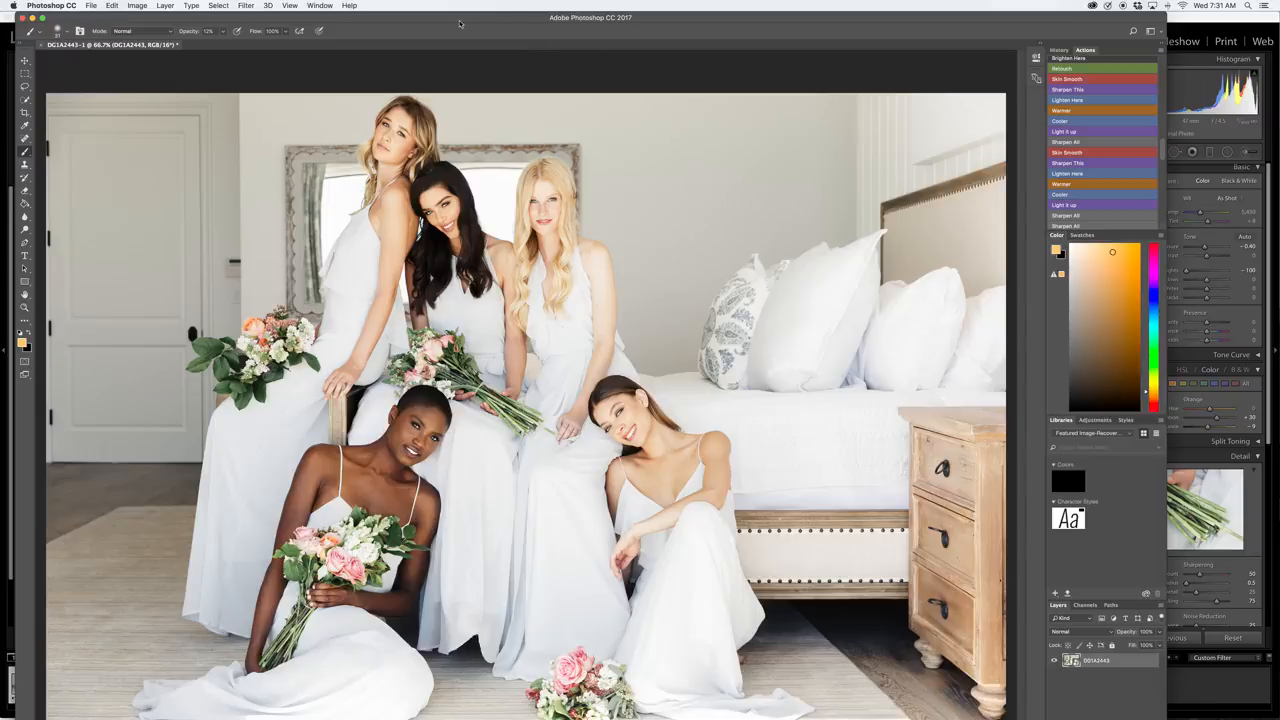
Run the Skin Smooth action on the photo.
{"action": "left_click_drag", "start_coordinate": [451, 13], "coordinate": [461, 12]}
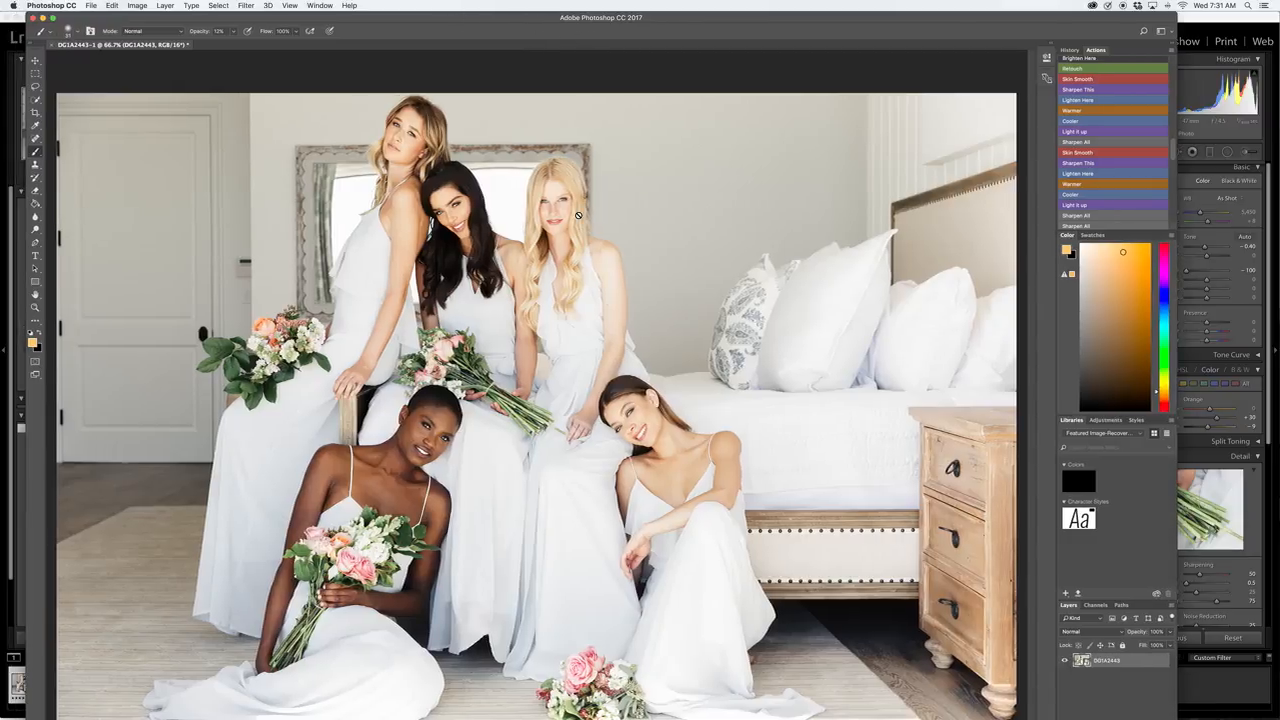
{"action": "key", "text": "super+minus"}
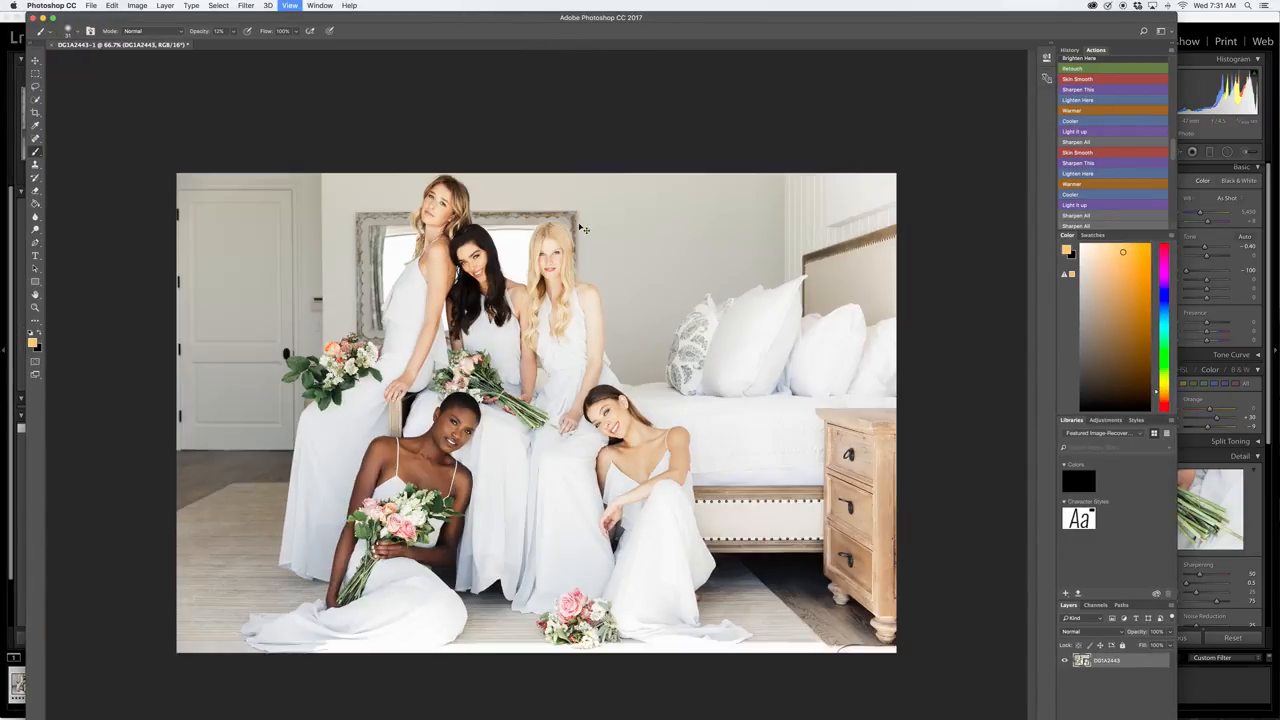
{"action": "key", "text": "super+plus"}
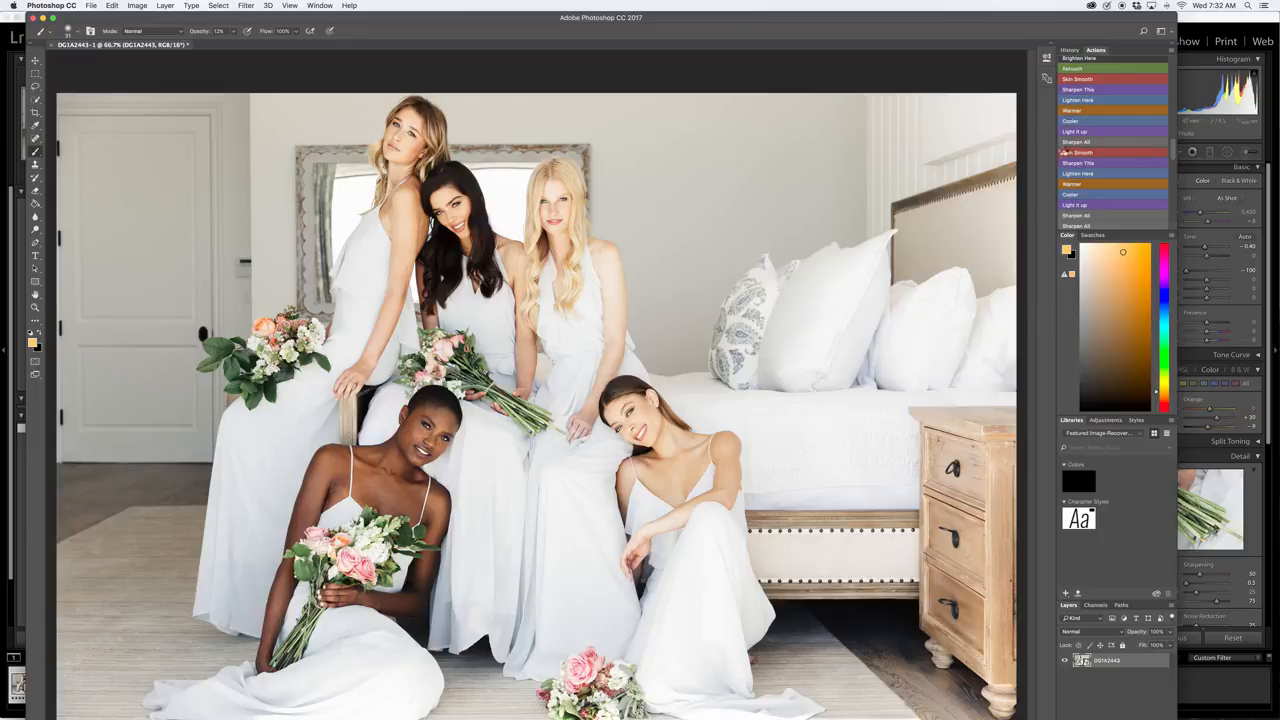
{"action": "left_click", "coordinate": [1066, 151]}
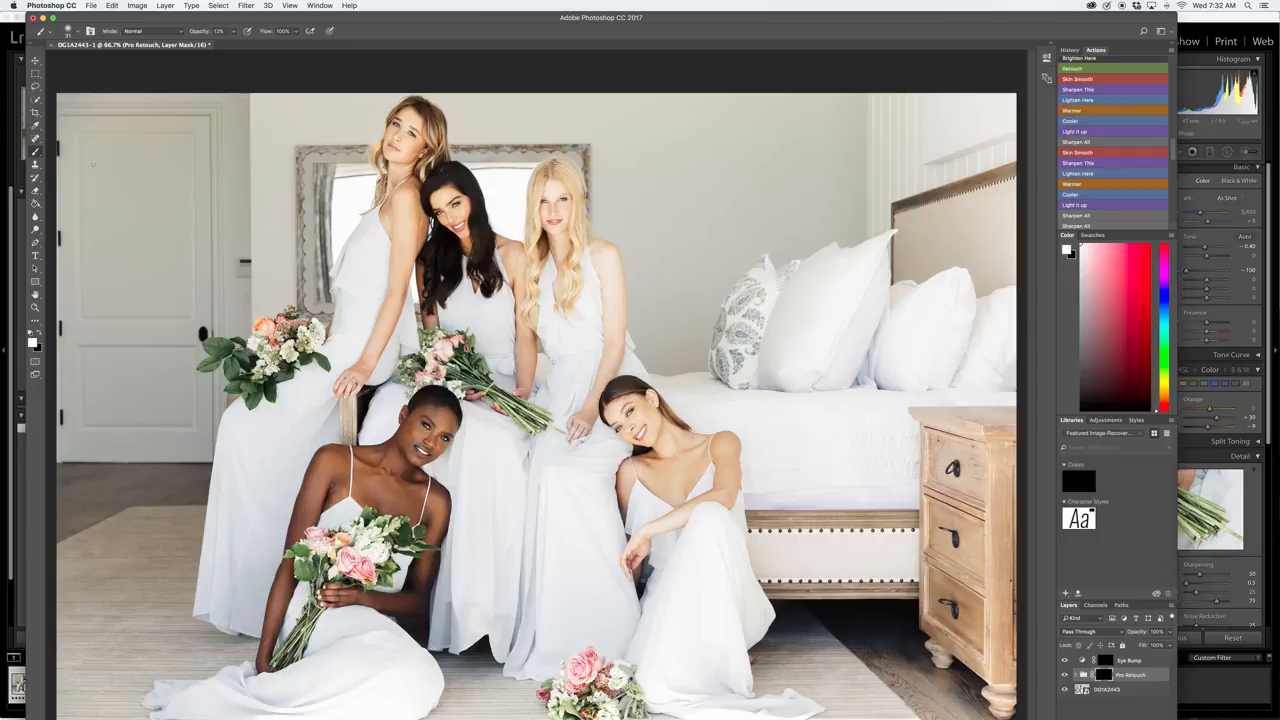
Enlarge the brush, set its opacity to 75%, and dab the Pro Retouch mask over the skin of the floor-seated woman holding the bouquet.
{"action": "left_click", "coordinate": [78, 34]}
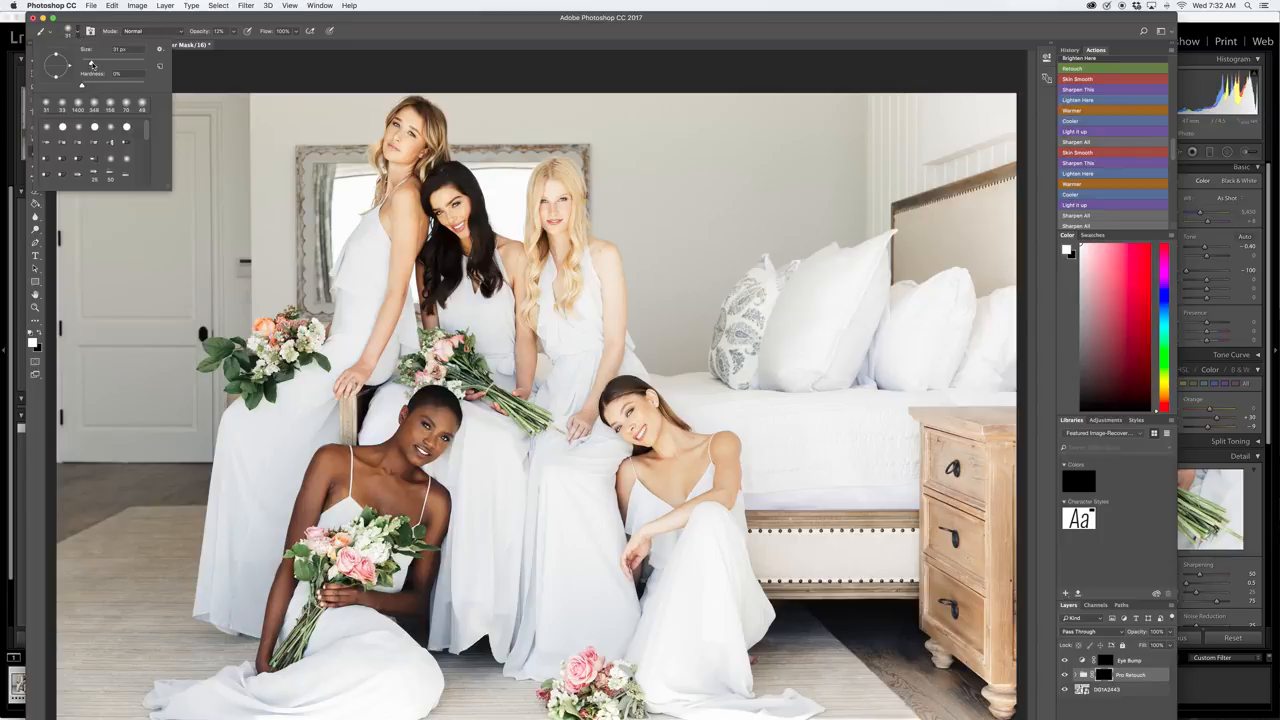
{"action": "left_click_drag", "start_coordinate": [92, 64], "coordinate": [108, 64]}
{"action": "left_click", "coordinate": [233, 31]}
{"action": "left_click_drag", "start_coordinate": [236, 45], "coordinate": [263, 46]}
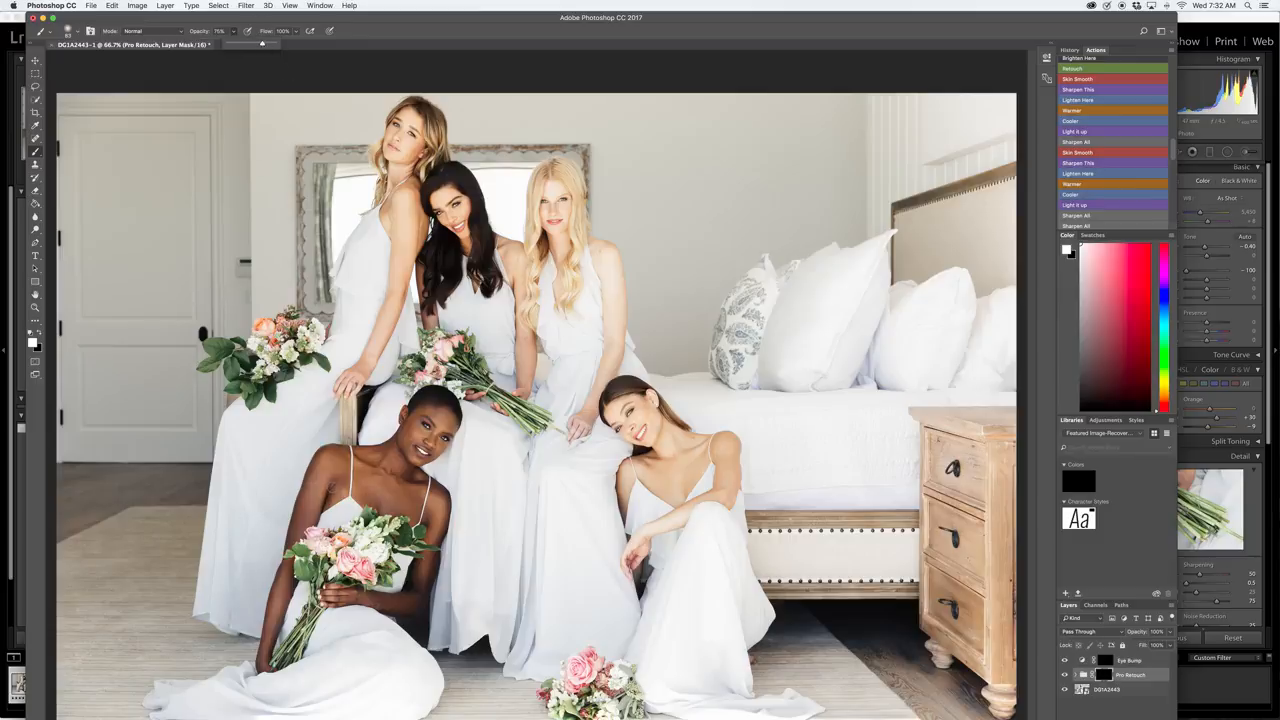
{"action": "left_click", "coordinate": [333, 487]}
Reduce the brush size to about 22 px for retouching the standing women's faces up close.
{"action": "left_click", "coordinate": [78, 33]}
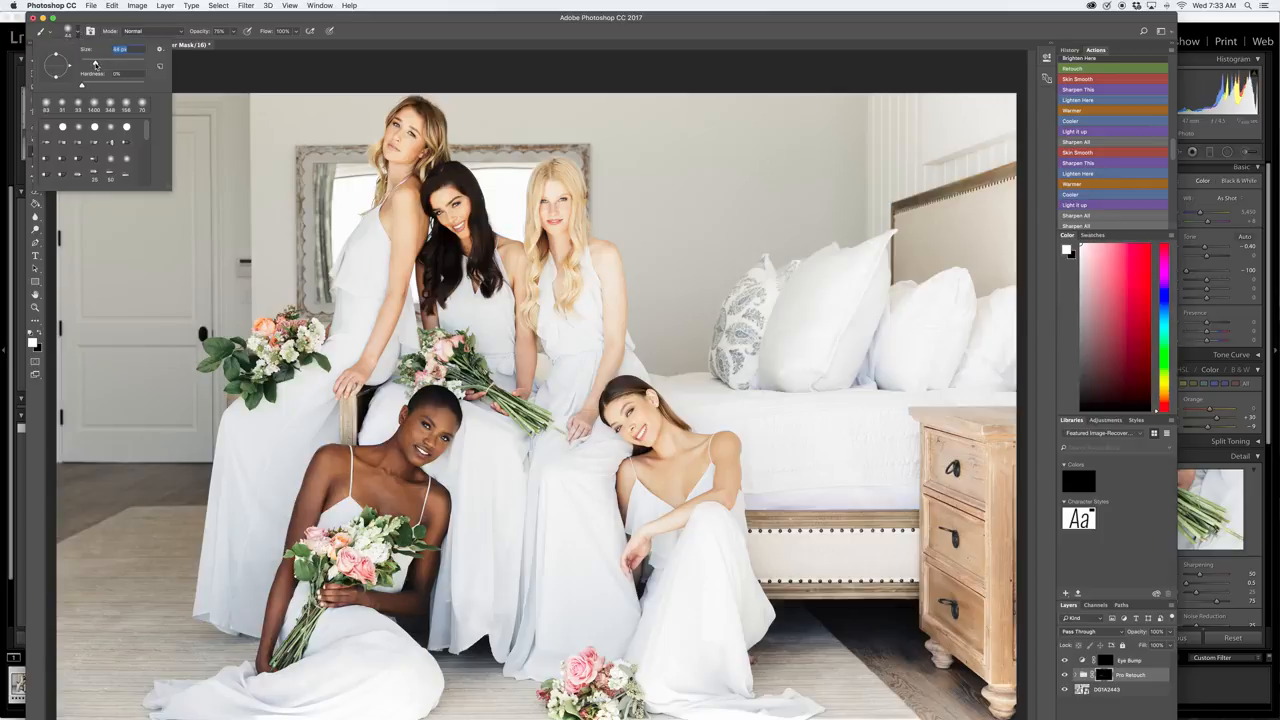
{"action": "key", "text": "super+plus"}
{"action": "key", "text": "super+plus"}
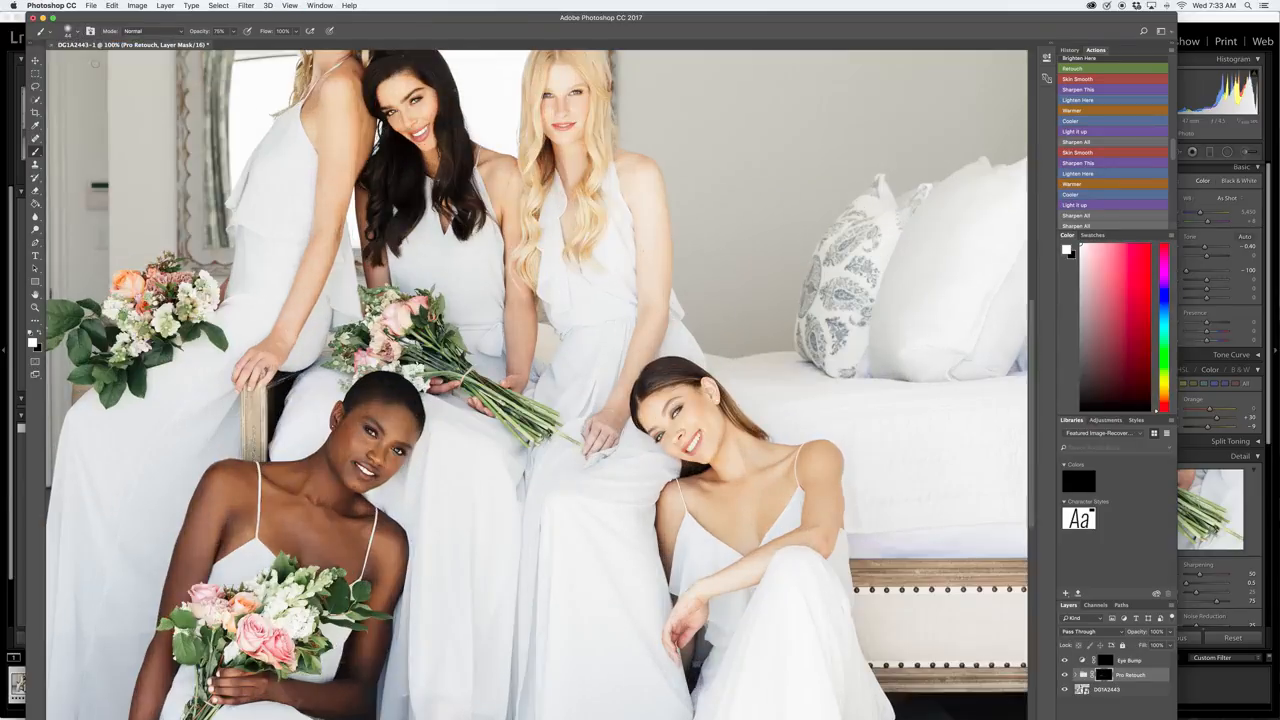
{"action": "scroll", "coordinate": [419, 211], "scroll_direction": "up", "scroll_amount": 10}
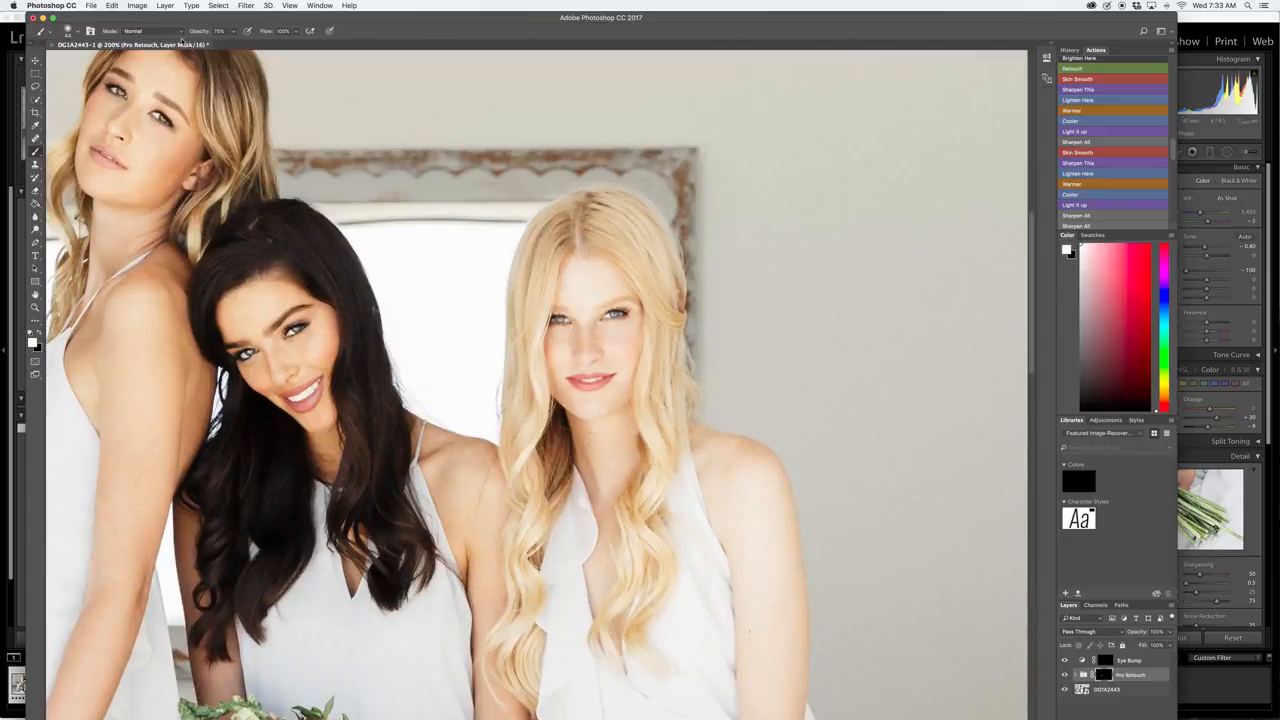
{"action": "left_click", "coordinate": [78, 34]}
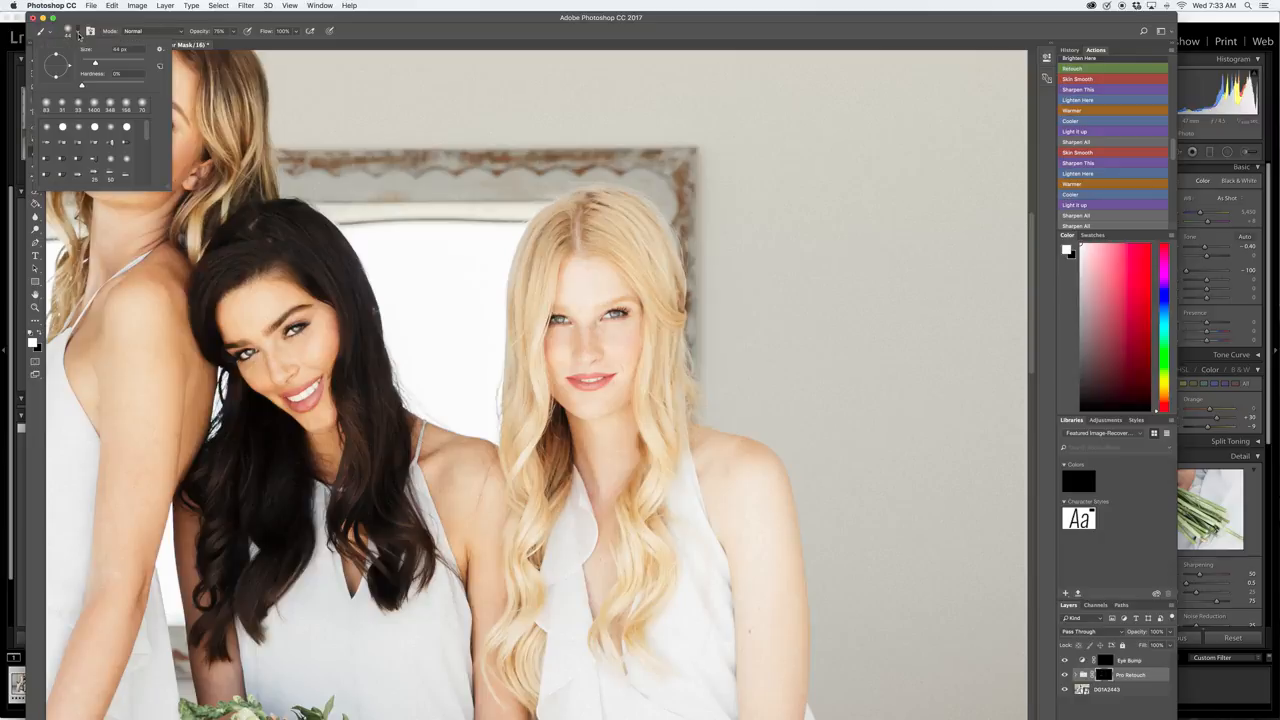
{"action": "left_click_drag", "start_coordinate": [96, 63], "coordinate": [91, 63]}
{"action": "left_click_drag", "start_coordinate": [90, 64], "coordinate": [88, 63]}
{"action": "scroll", "coordinate": [617, 479], "scroll_direction": "down", "scroll_amount": 5}
{"action": "scroll", "coordinate": [537, 385], "scroll_direction": "left", "scroll_amount": 10}
{"action": "scroll", "coordinate": [537, 385], "scroll_direction": "up", "scroll_amount": 9}
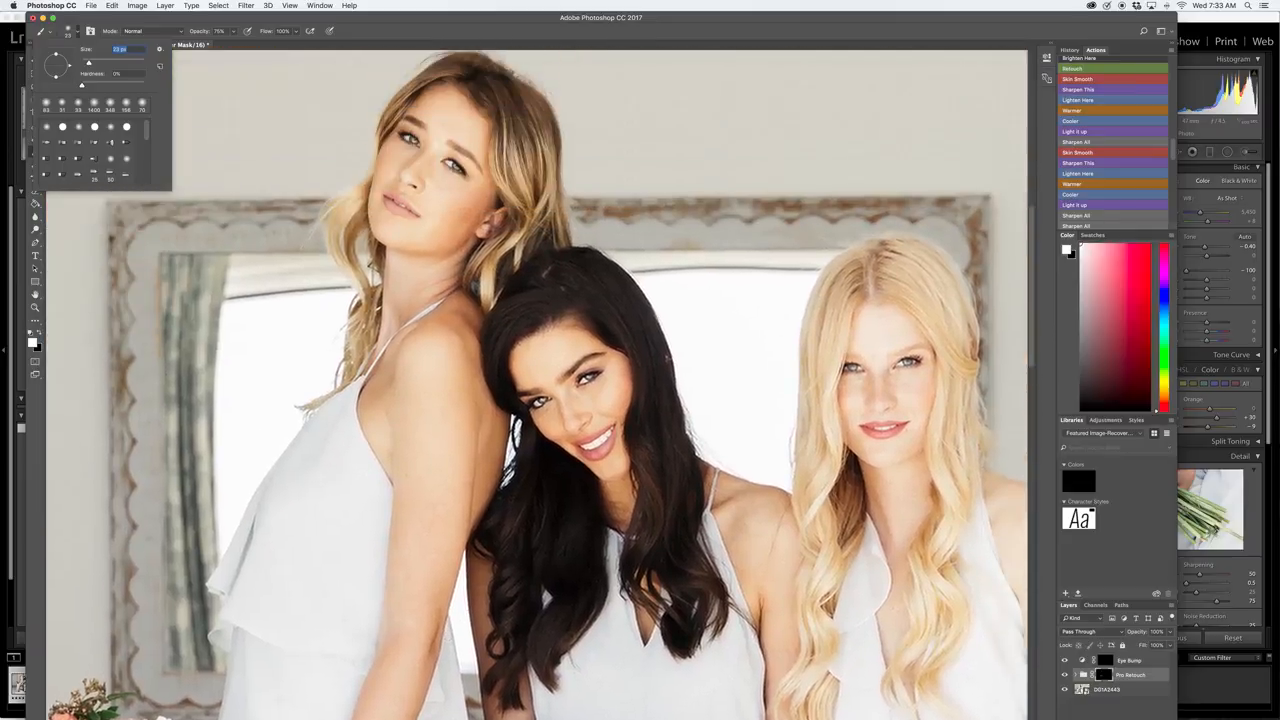
{"action": "key", "text": "Return"}
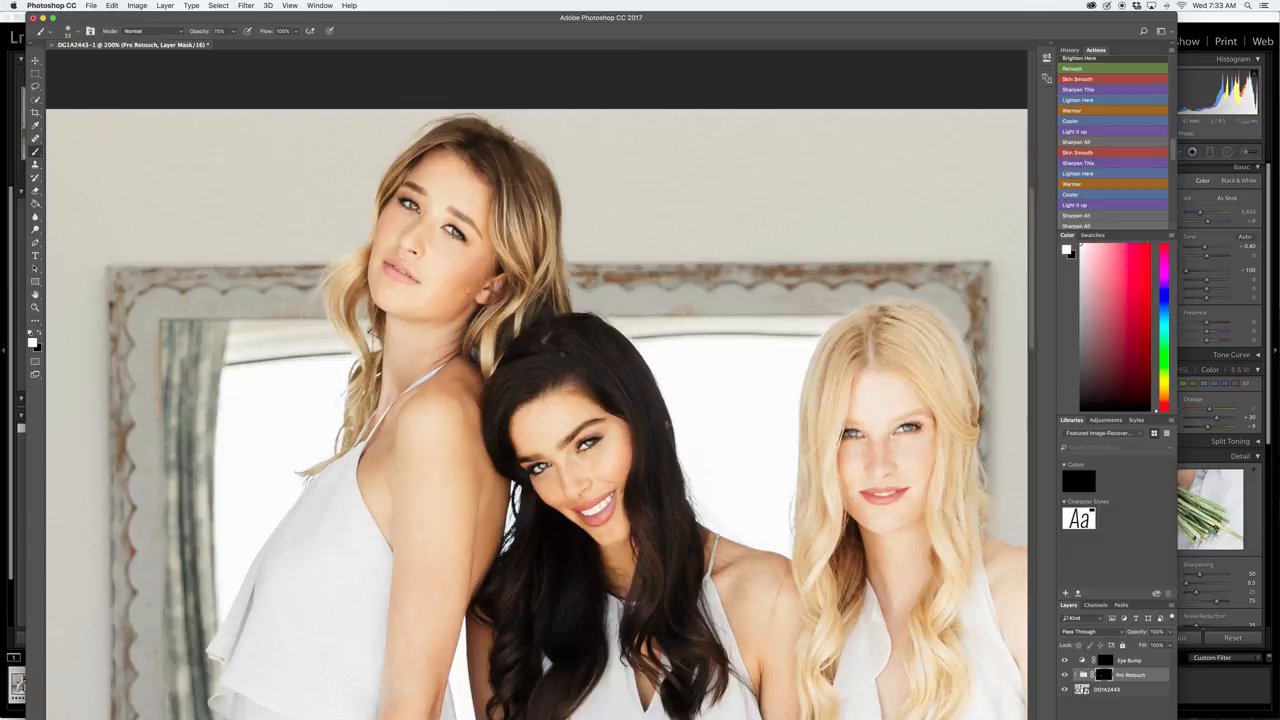
Check the women's faces and skin up close across the photo, ending with an overview of the group.
{"action": "scroll", "coordinate": [537, 385], "scroll_direction": "down", "scroll_amount": 15}
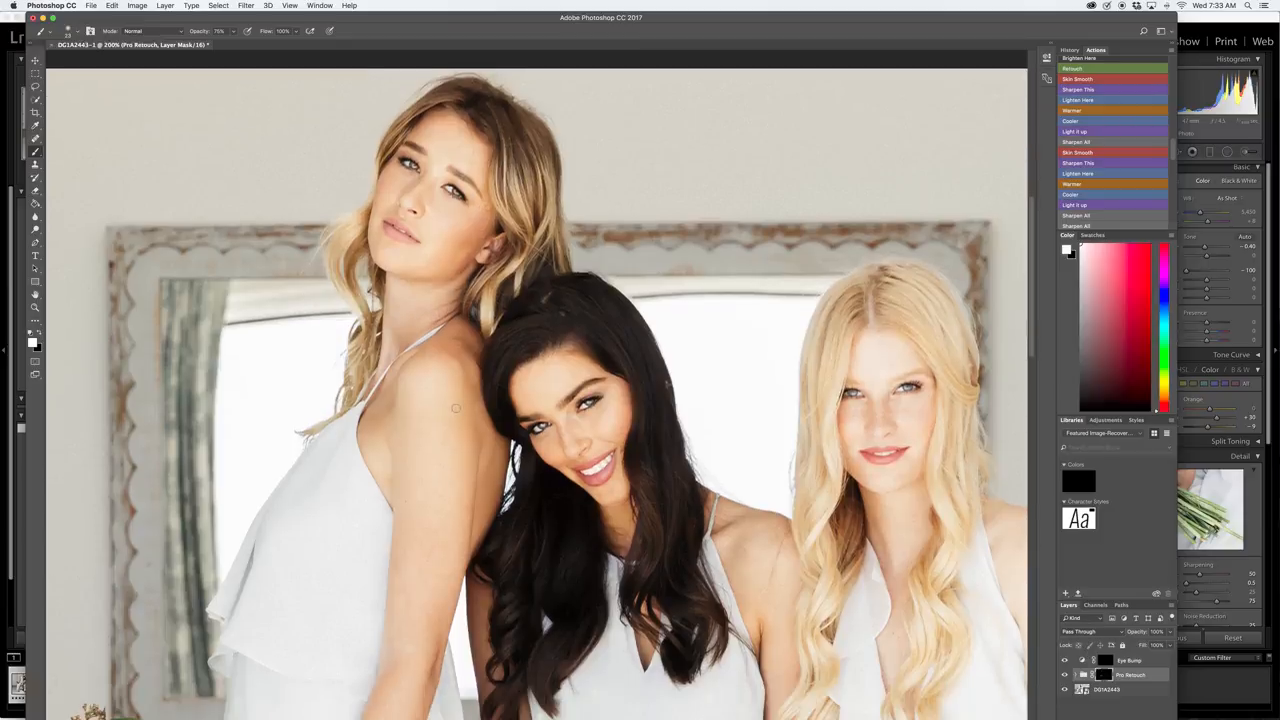
{"action": "scroll", "coordinate": [455, 404], "scroll_direction": "down", "scroll_amount": 5}
{"action": "scroll", "coordinate": [455, 404], "scroll_direction": "right", "scroll_amount": 10}
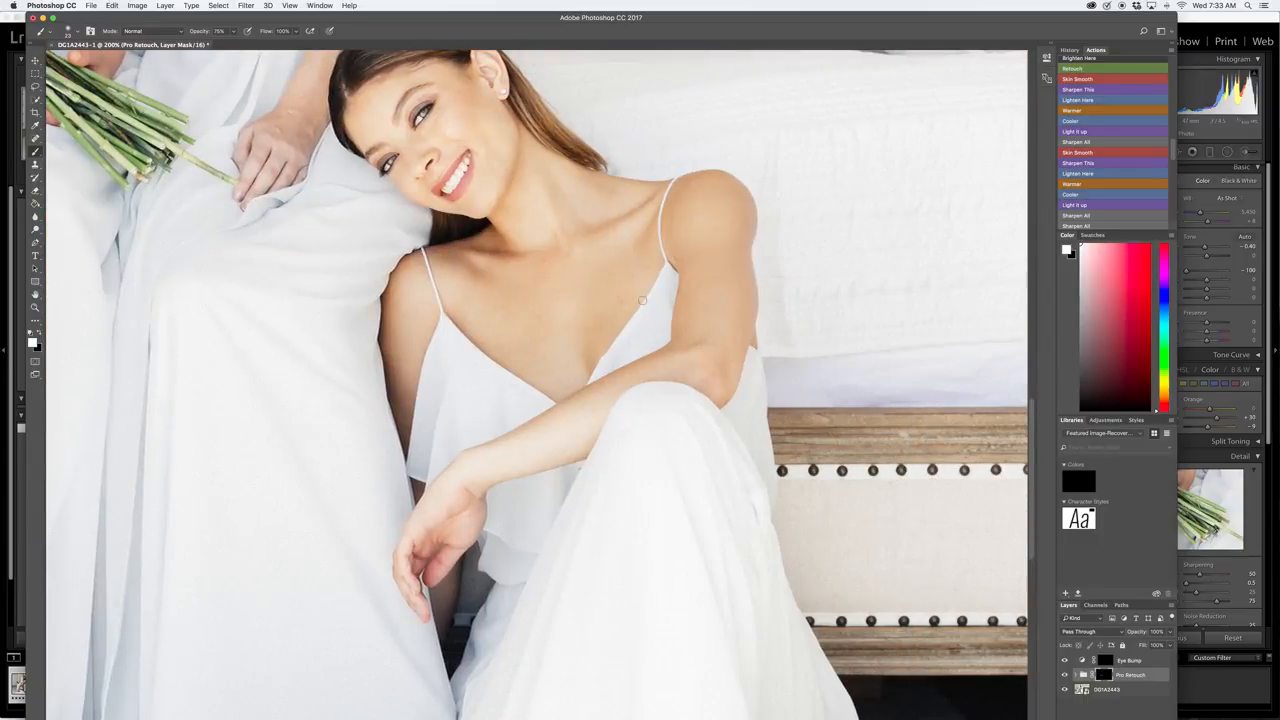
{"action": "scroll", "coordinate": [642, 300], "scroll_direction": "up", "scroll_amount": 10}
{"action": "scroll", "coordinate": [644, 320], "scroll_direction": "left", "scroll_amount": 4}
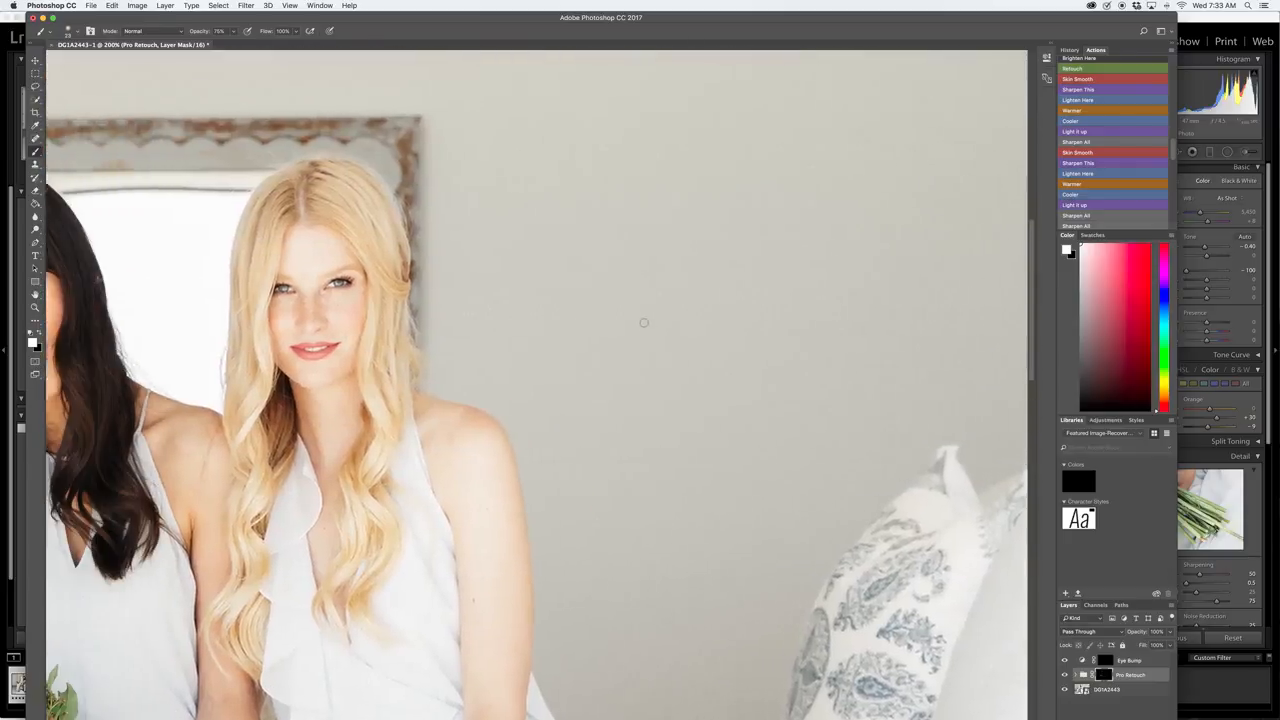
{"action": "scroll", "coordinate": [644, 322], "scroll_direction": "down", "scroll_amount": 3}
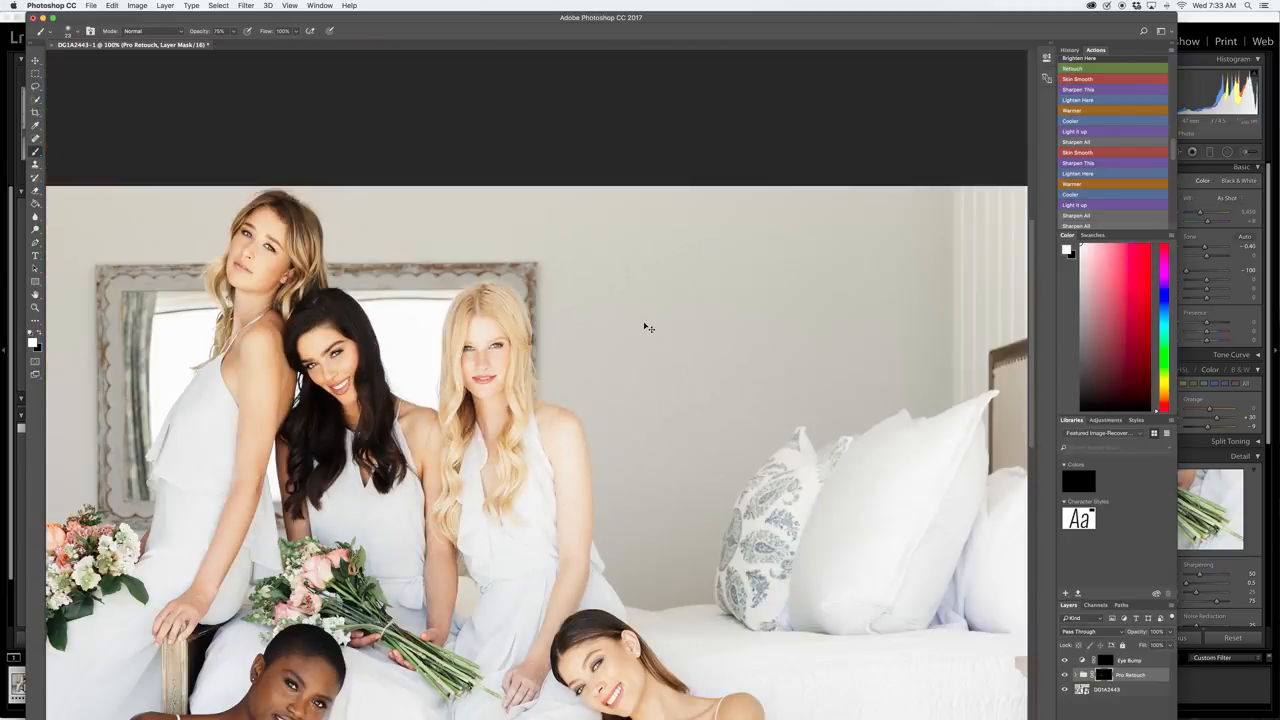
{"action": "scroll", "coordinate": [648, 327], "scroll_direction": "down", "scroll_amount": 1}
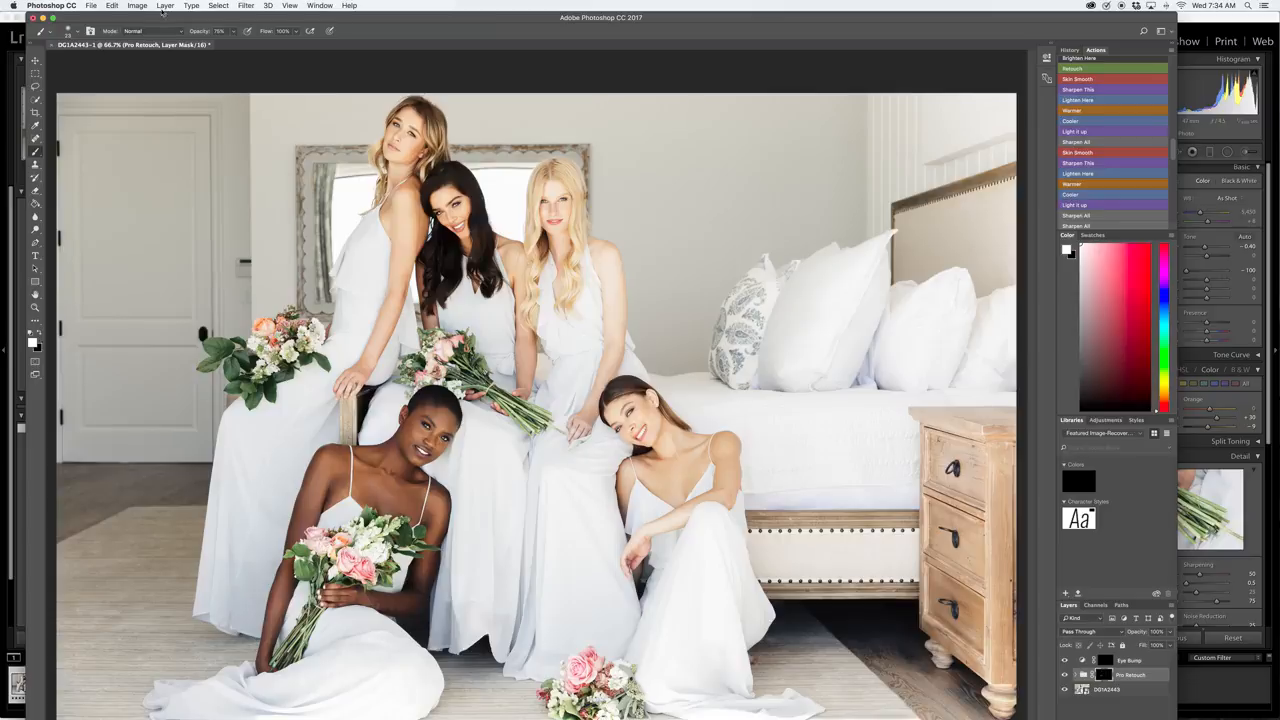
Flatten the retouched layers into one image and run the Sharpen This action.
{"action": "left_click", "coordinate": [162, 10]}
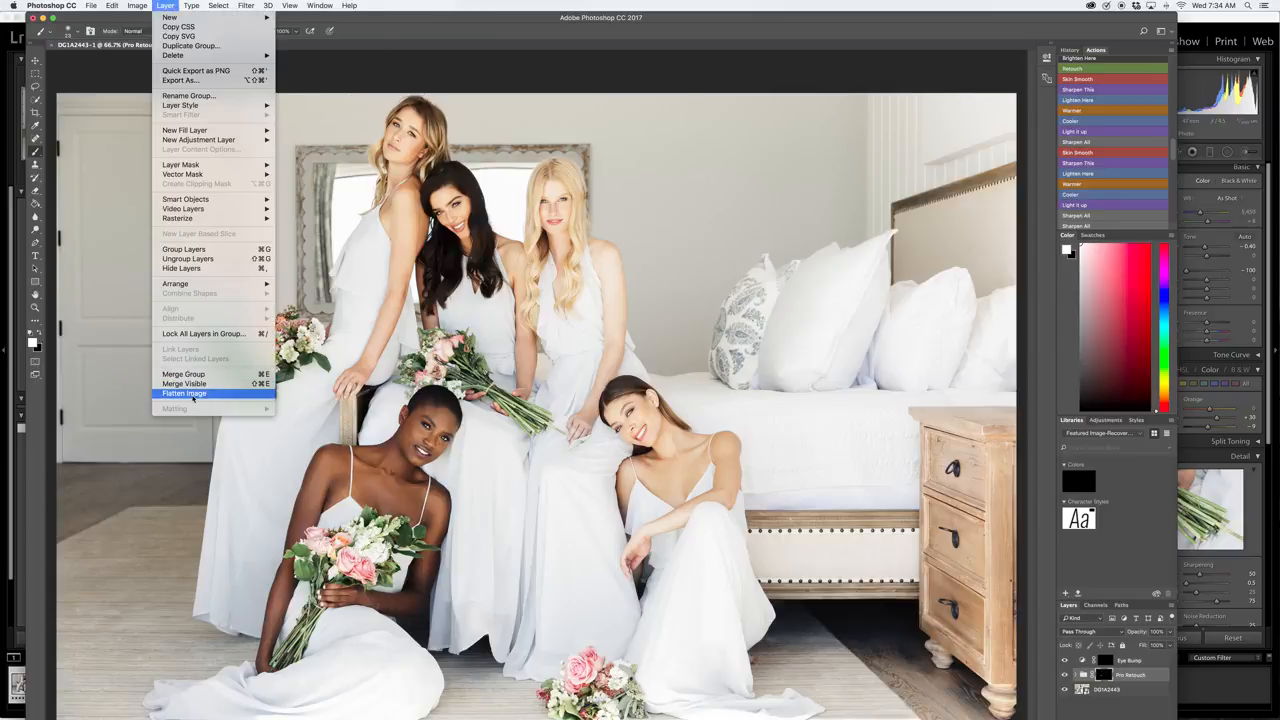
{"action": "left_click", "coordinate": [185, 393]}
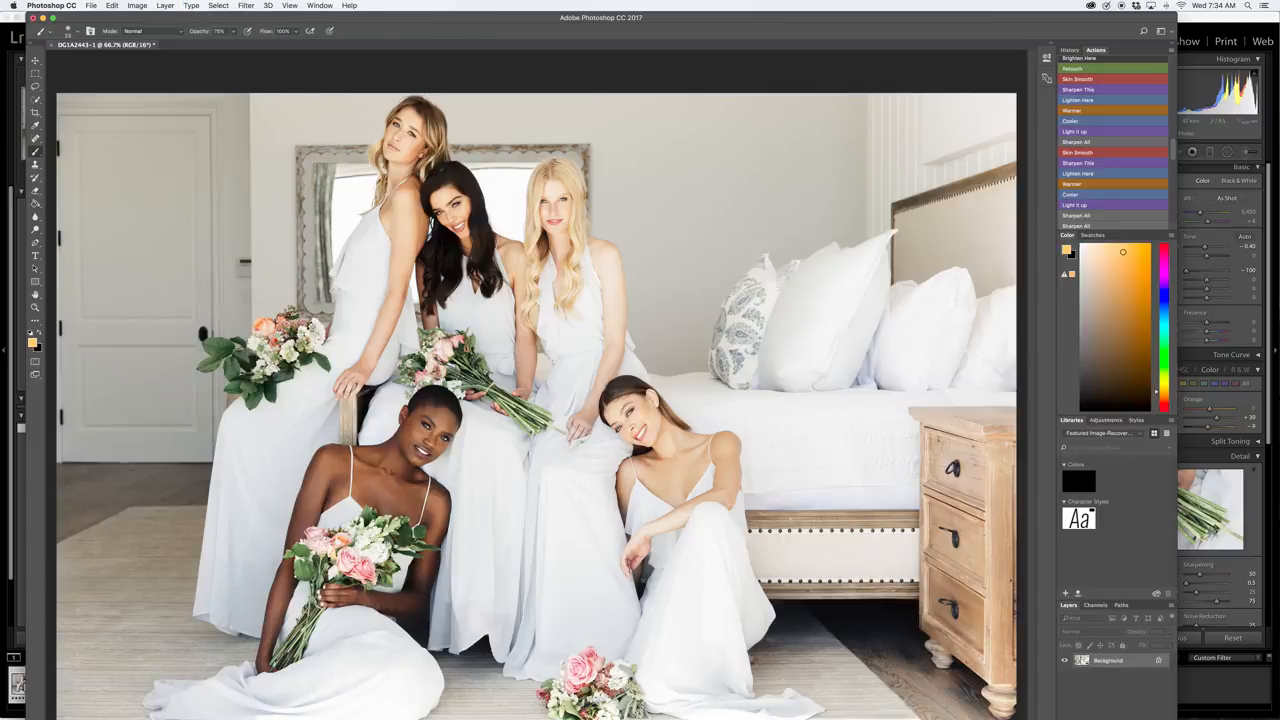
{"action": "left_click", "coordinate": [1084, 163]}
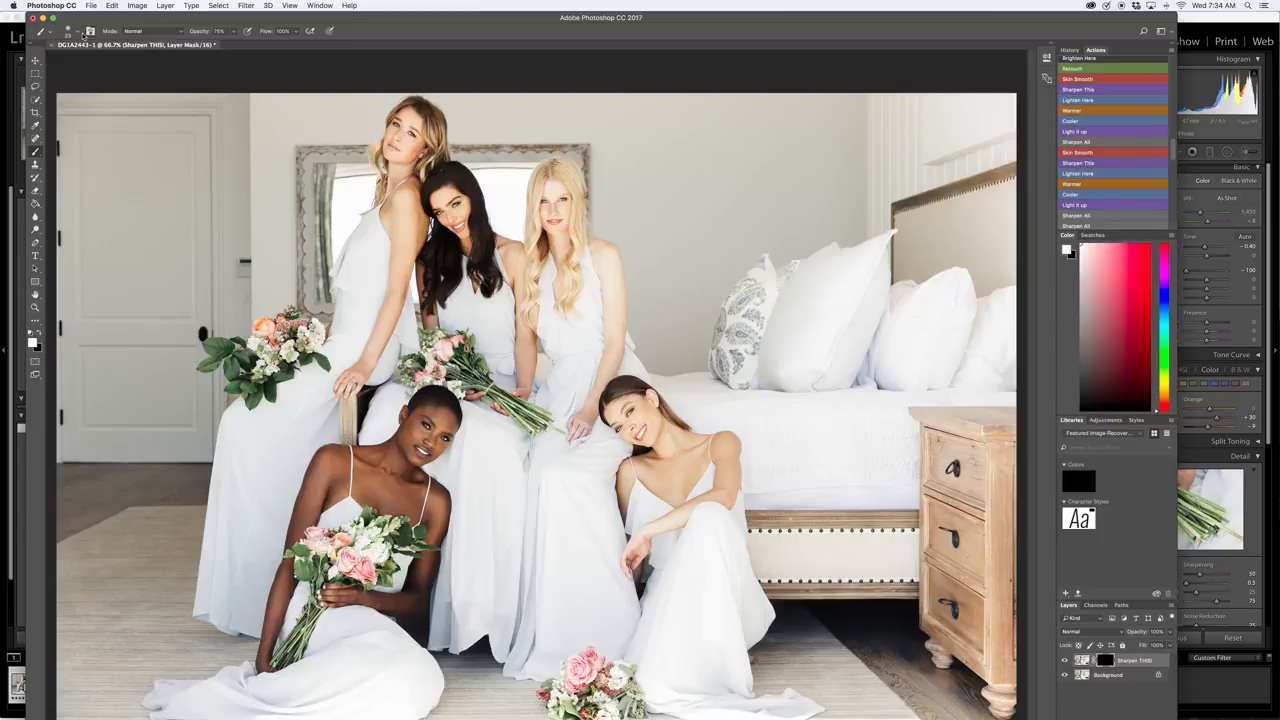
Enlarge the brush, paint the sharpening mask over the women's dresses, and flatten the image.
{"action": "left_click", "coordinate": [78, 32]}
{"action": "left_click_drag", "start_coordinate": [88, 65], "coordinate": [135, 63]}
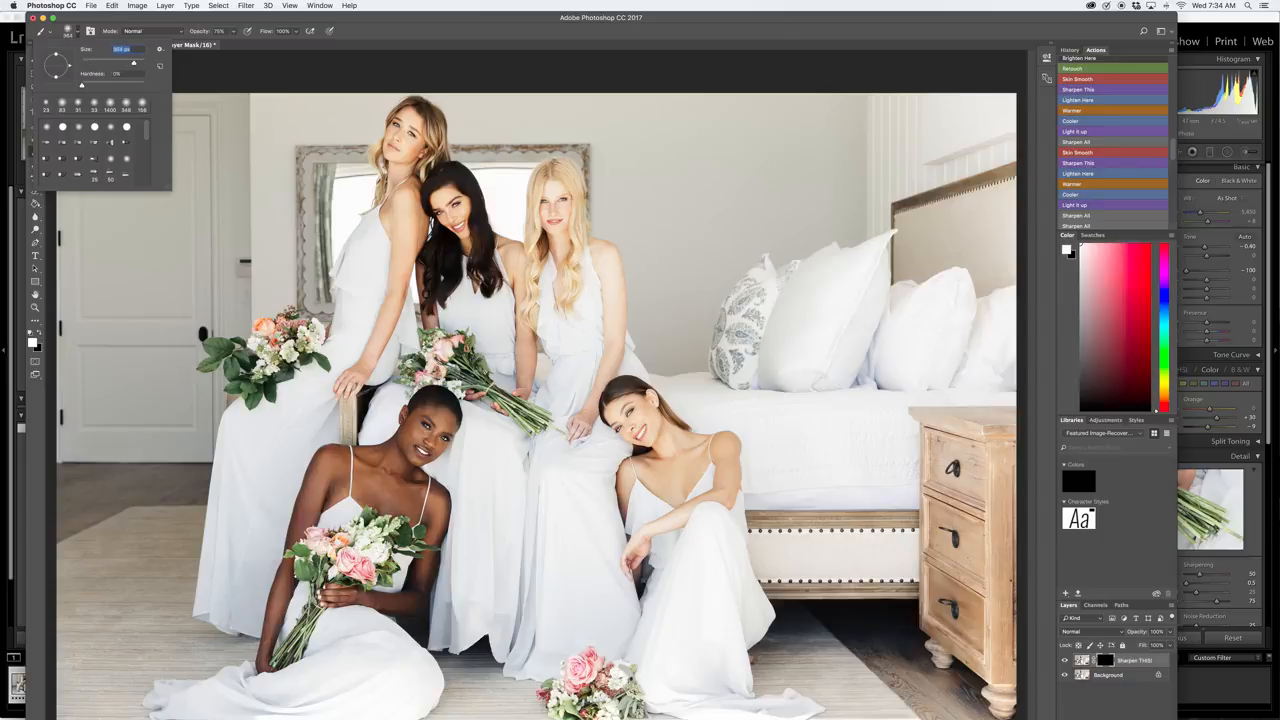
{"action": "left_click", "coordinate": [351, 282]}
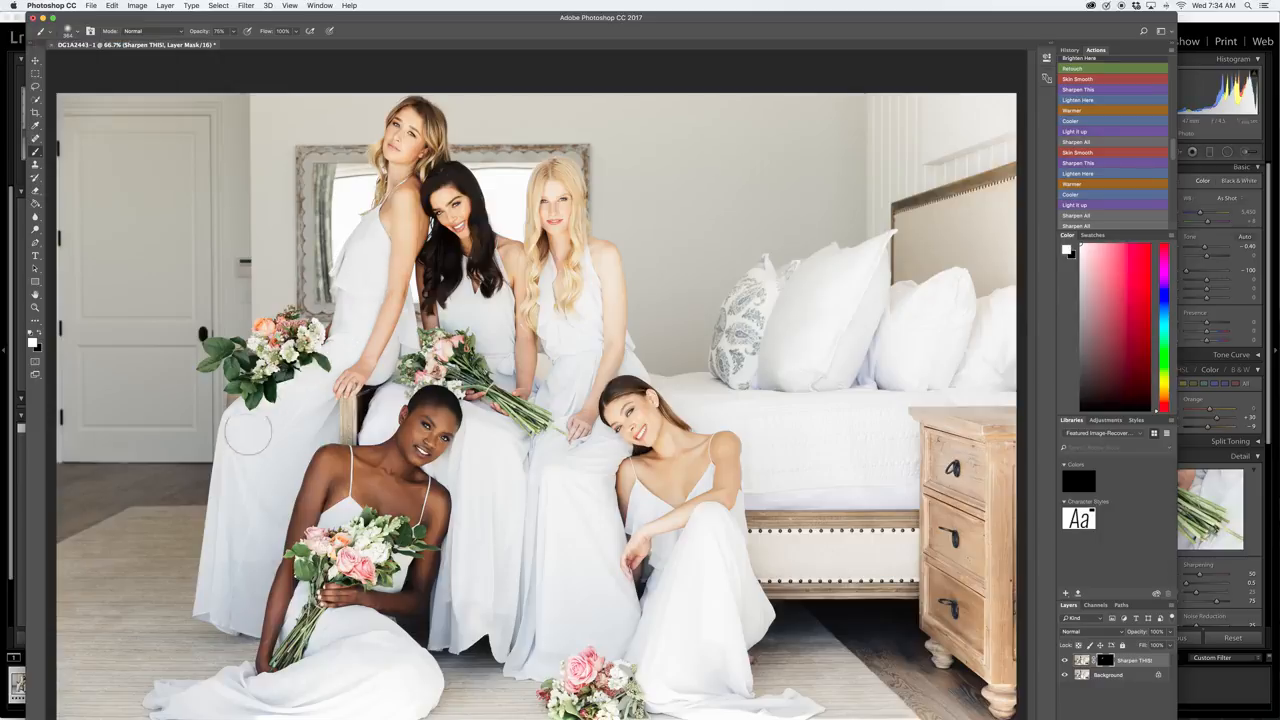
{"action": "mouse_move", "coordinate": [247, 432]}
{"action": "left_mouse_down"}
{"action": "mouse_move", "coordinate": [232, 590]}
{"action": "mouse_move", "coordinate": [240, 553]}
{"action": "left_mouse_up"}
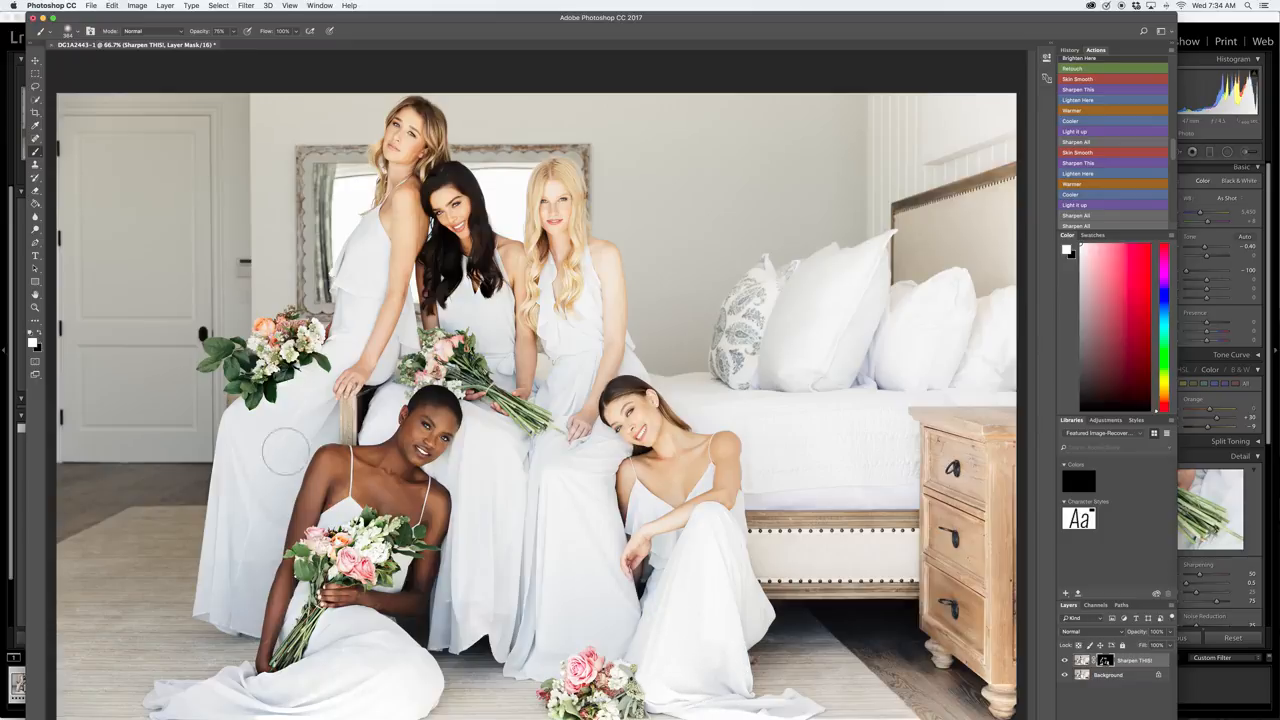
{"action": "left_click", "coordinate": [178, 6]}
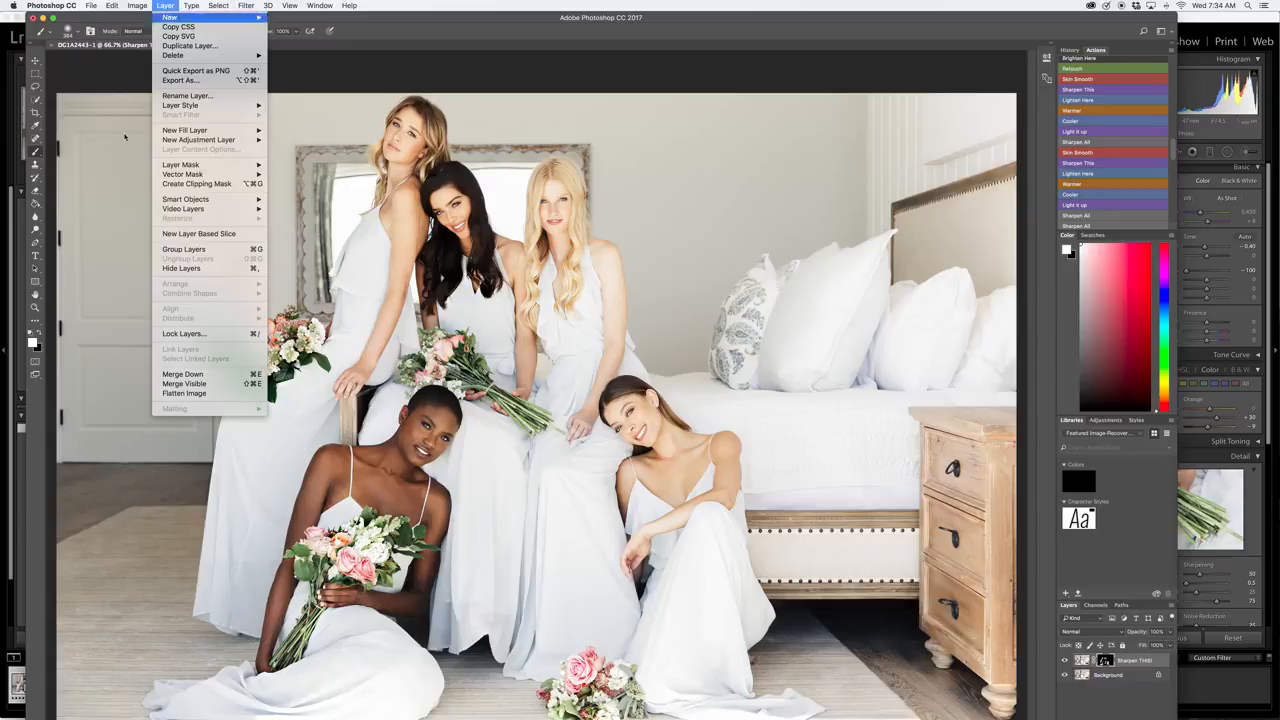
{"action": "left_click", "coordinate": [183, 393]}
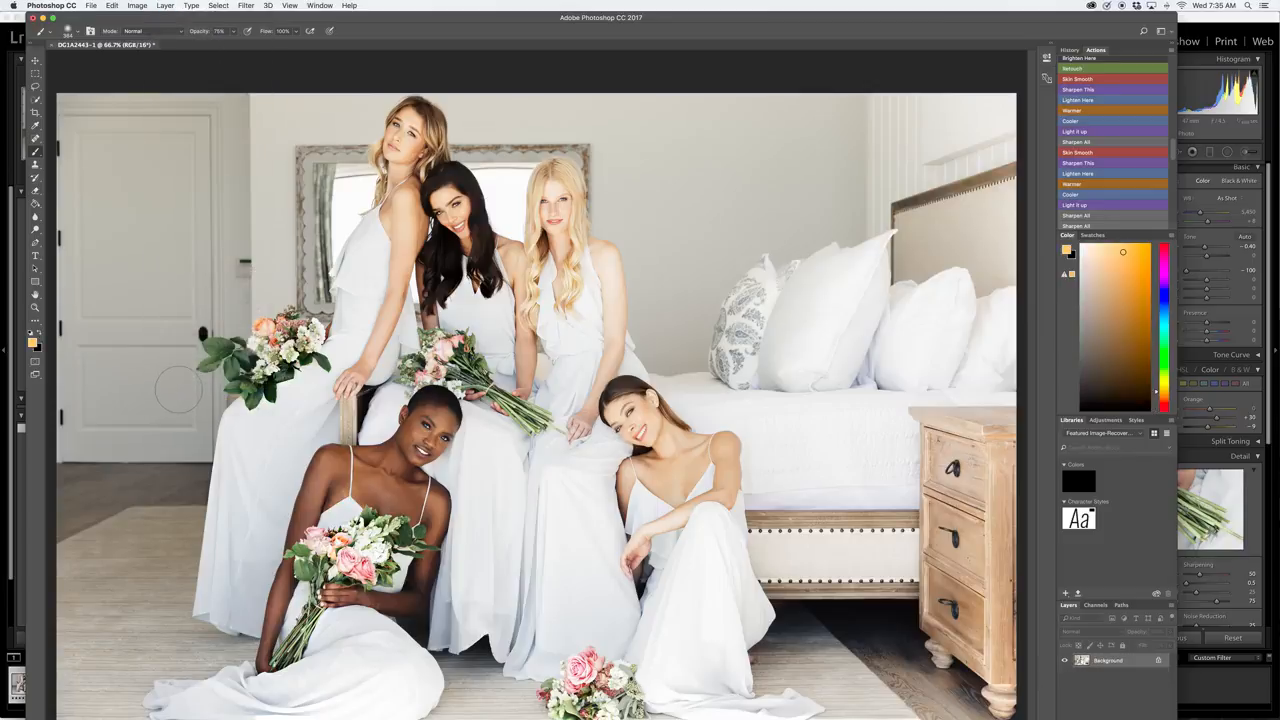
Remove the light switch on the wall beside the door using rectangular selections and Content-Aware Fill.
{"action": "left_click", "coordinate": [35, 75]}
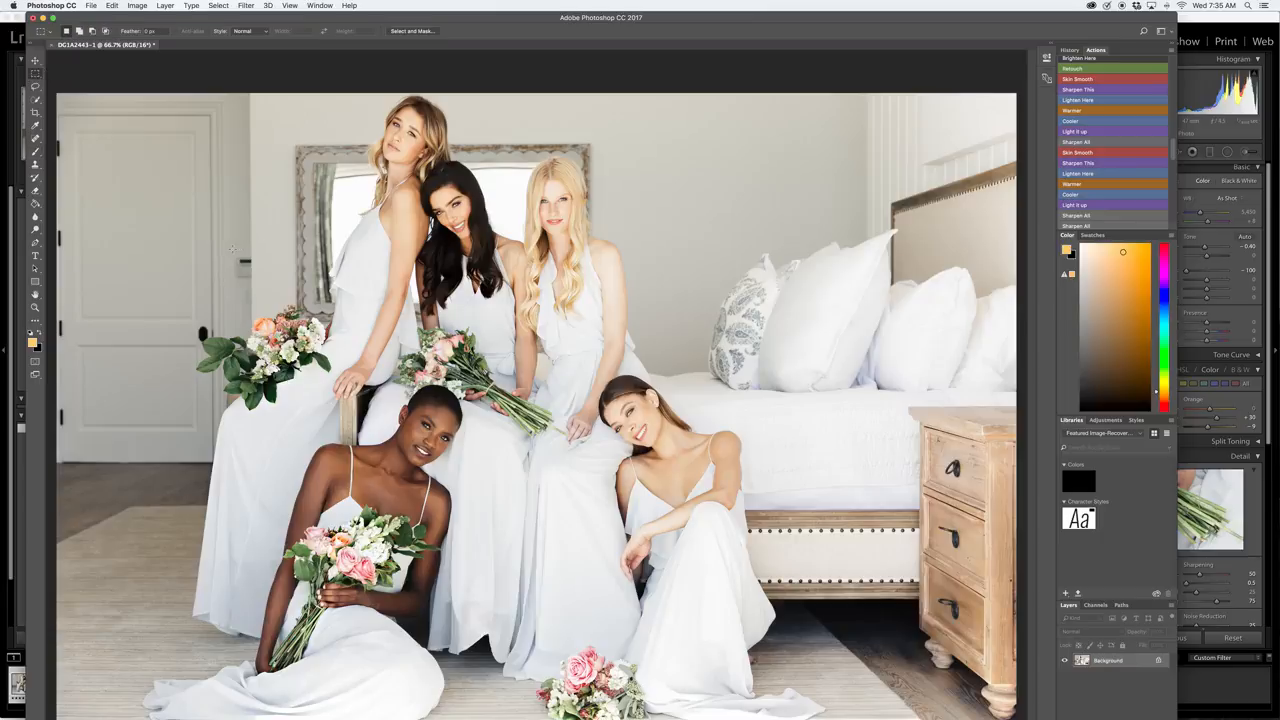
{"action": "left_click_drag", "start_coordinate": [231, 248], "coordinate": [252, 279]}
{"action": "key", "text": "shift+BackSpace"}
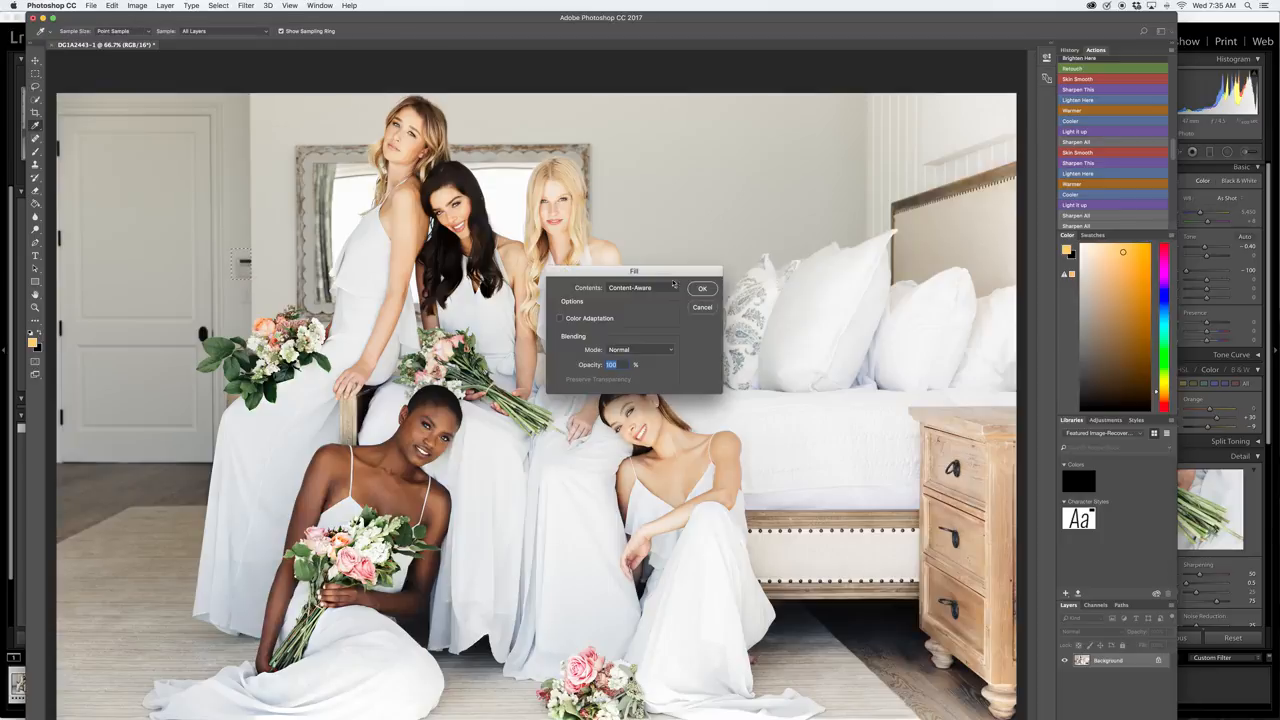
{"action": "left_click", "coordinate": [703, 289]}
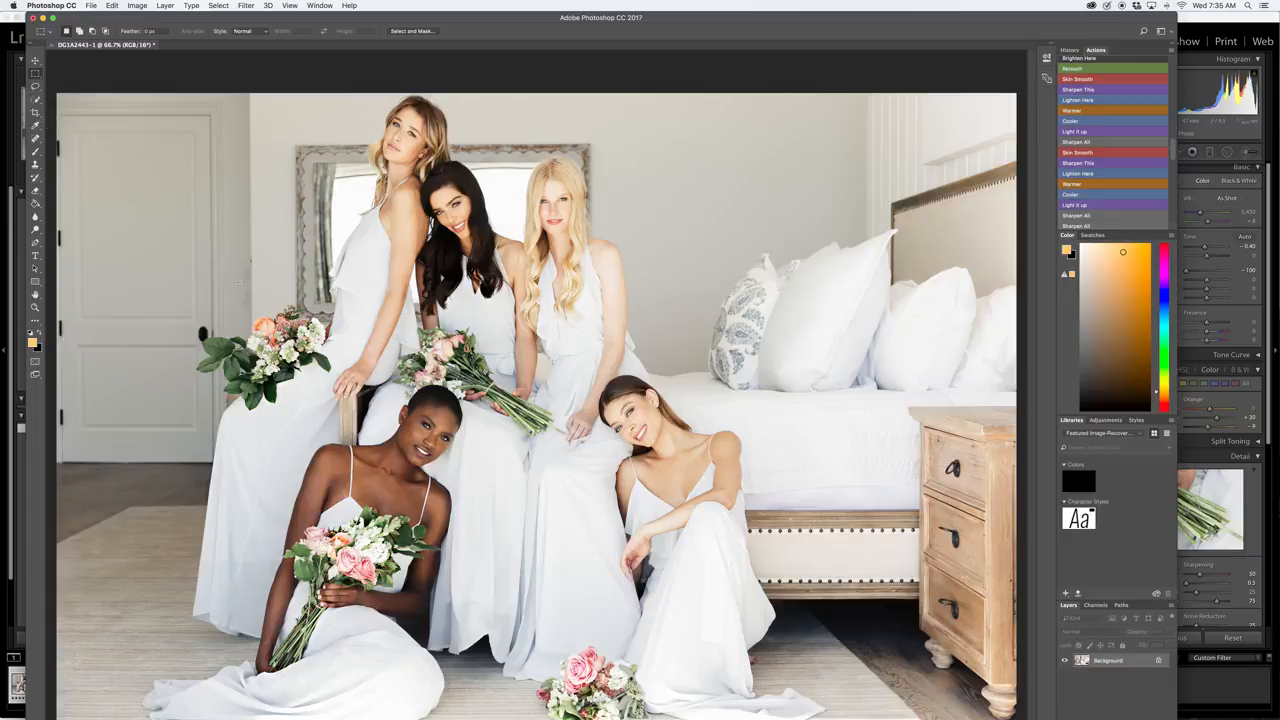
{"action": "key", "text": "shift+BackSpace"}
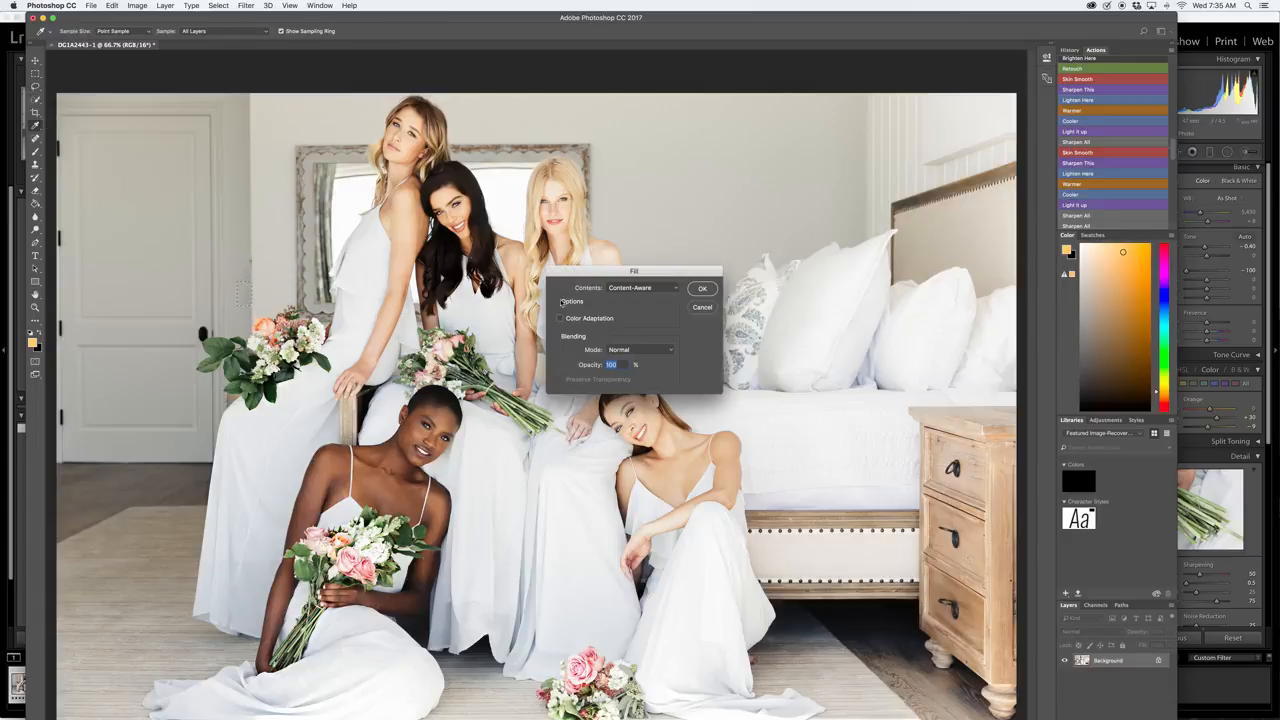
{"action": "left_click", "coordinate": [697, 289]}
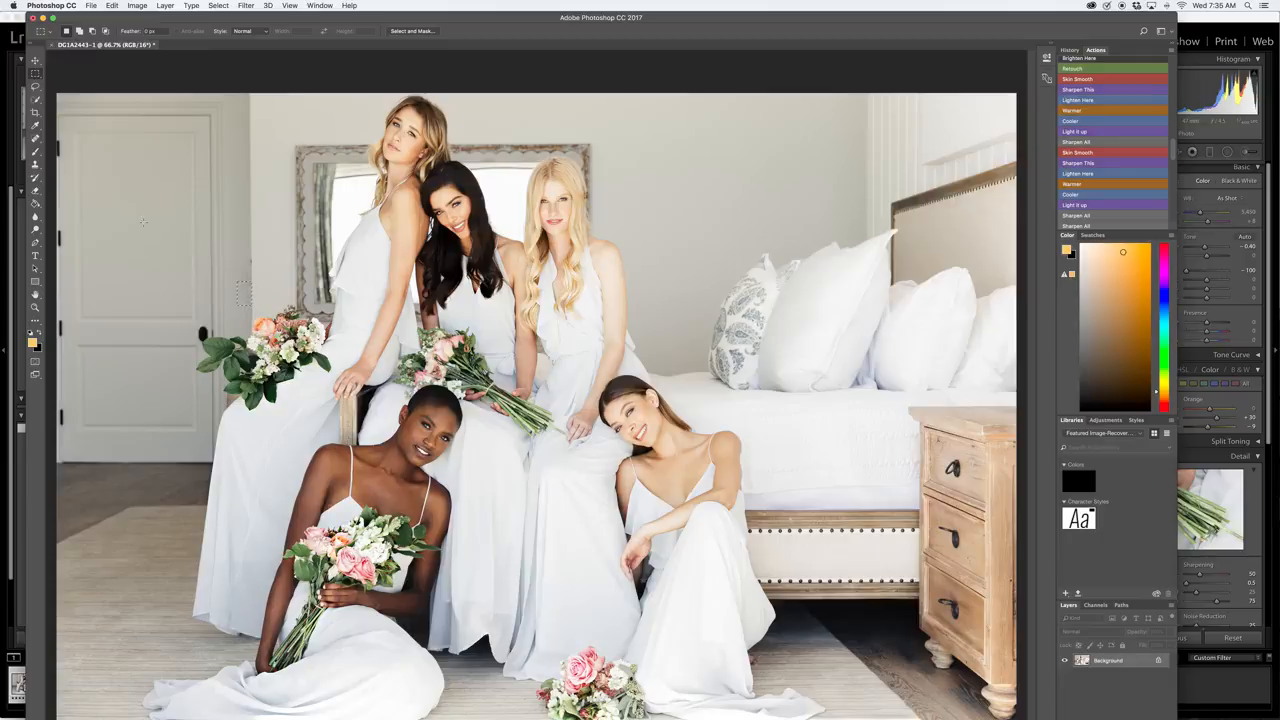
{"action": "left_click_drag", "start_coordinate": [229, 255], "coordinate": [253, 303]}
{"action": "key", "text": "shift+BackSpace"}
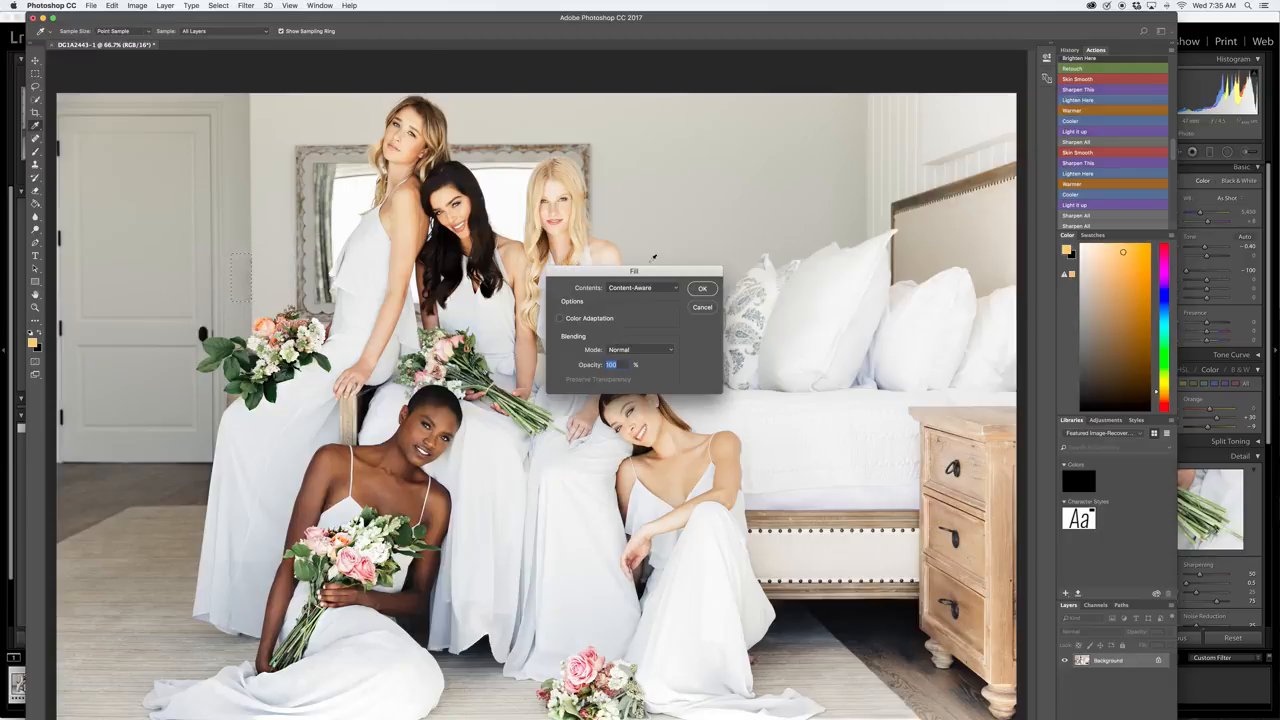
{"action": "left_click", "coordinate": [696, 290]}
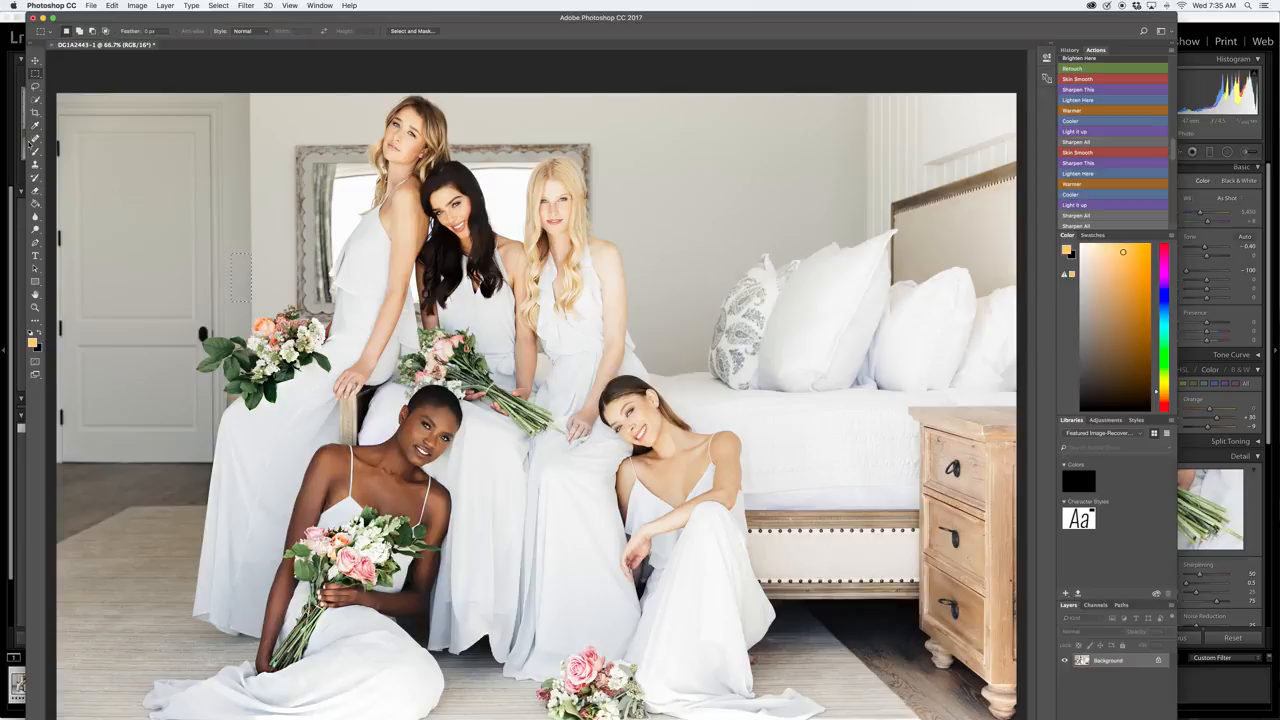
Remove the two upper hinges along the door's edge with Content-Aware Fill.
{"action": "left_click_drag", "start_coordinate": [56, 118], "coordinate": [59, 228]}
{"action": "key", "text": "shift+BackSpace"}
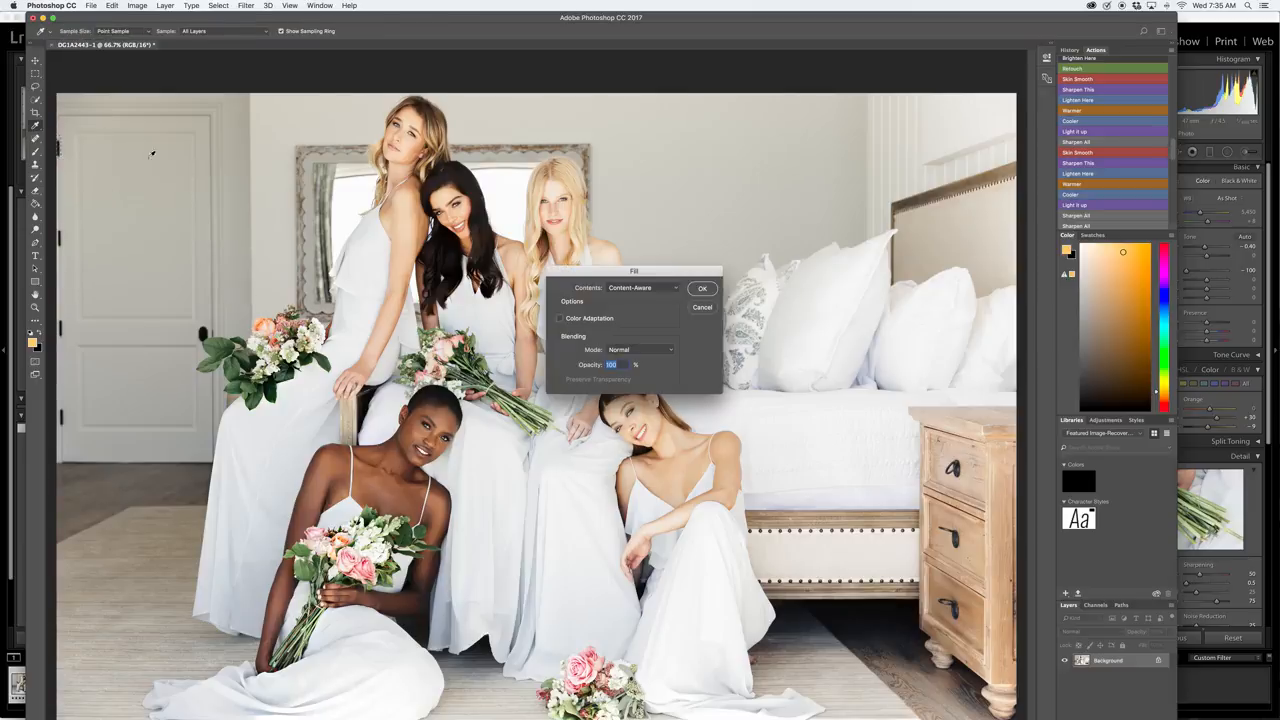
{"action": "left_click", "coordinate": [702, 288]}
{"action": "left_click_drag", "start_coordinate": [57, 160], "coordinate": [59, 234]}
{"action": "key", "text": "shift+BackSpace"}
{"action": "left_click", "coordinate": [702, 288]}
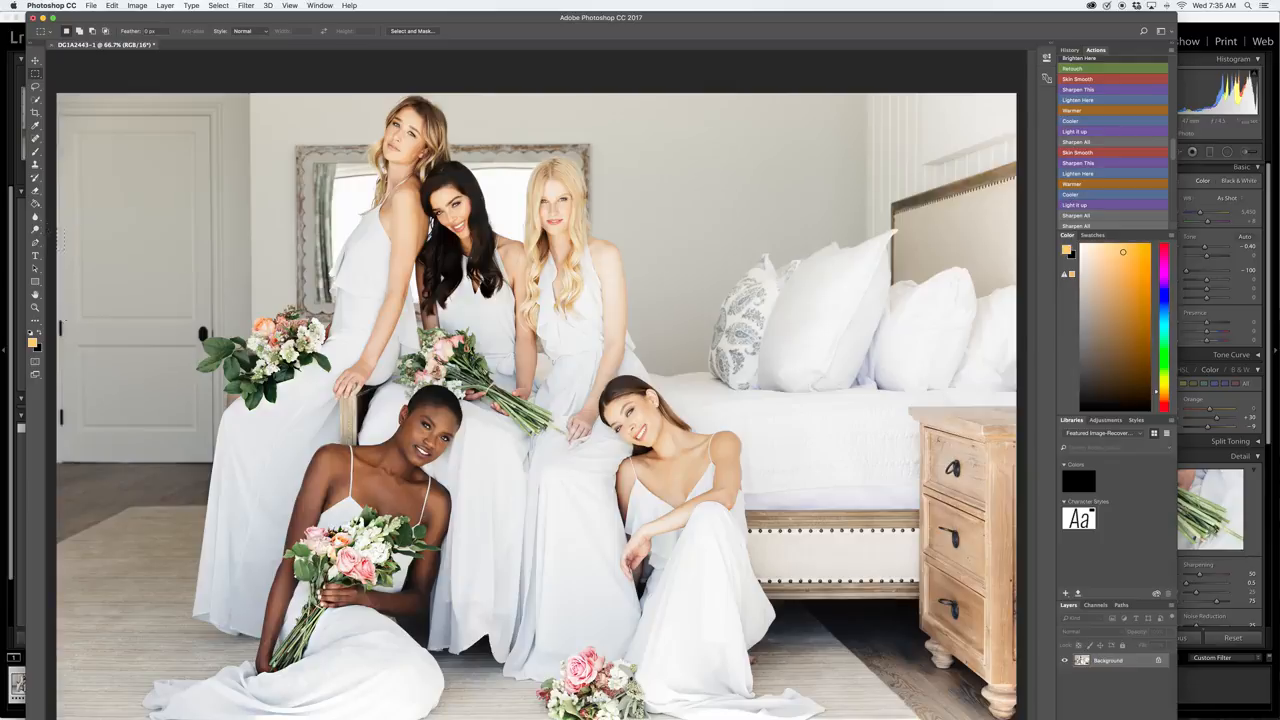
Remove the two lower hinges along the door's edge with Content-Aware Fill.
{"action": "left_click_drag", "start_coordinate": [57, 240], "coordinate": [58, 312]}
{"action": "key", "text": "shift+BackSpace"}
{"action": "left_click", "coordinate": [703, 289]}
{"action": "left_click_drag", "start_coordinate": [58, 380], "coordinate": [63, 425]}
{"action": "key", "text": "shift+BackSpace"}
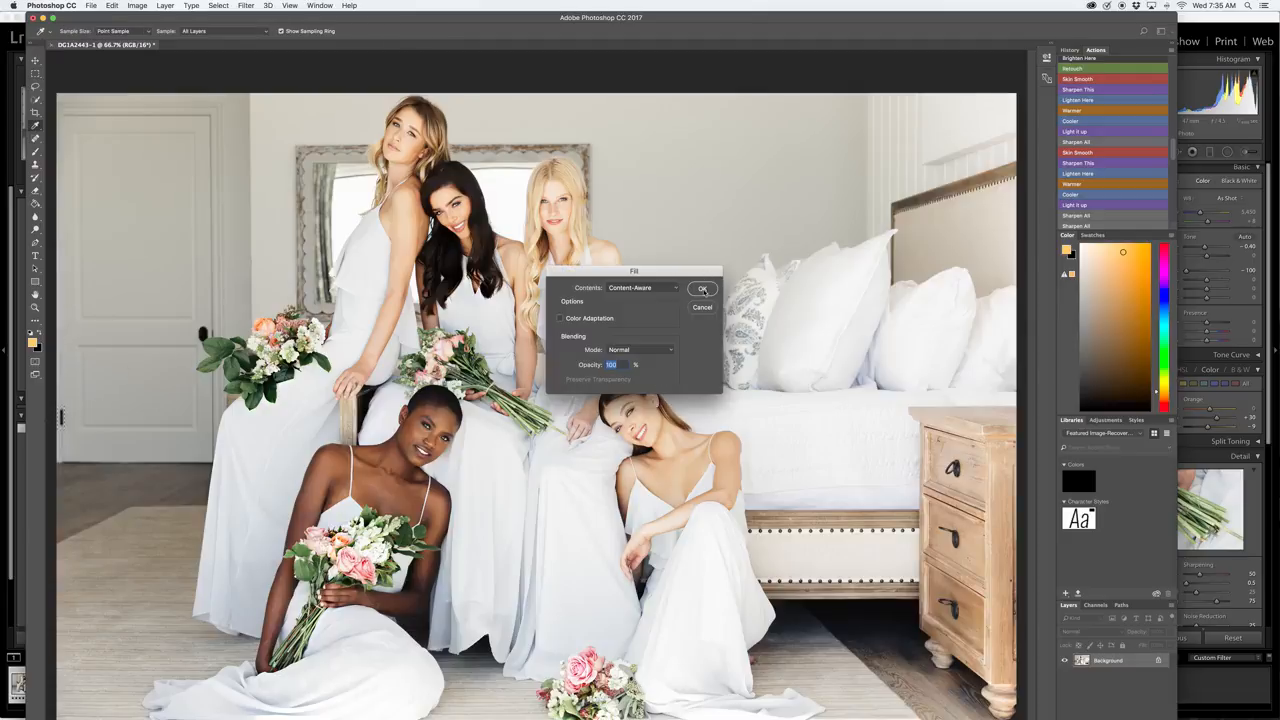
{"action": "left_click", "coordinate": [703, 289]}
Remove the door knob and its remaining trace beside the bouquet with Content-Aware Fill.
{"action": "left_click_drag", "start_coordinate": [196, 322], "coordinate": [214, 340]}
{"action": "key", "text": "shift+BackSpace"}
{"action": "left_click", "coordinate": [703, 288]}
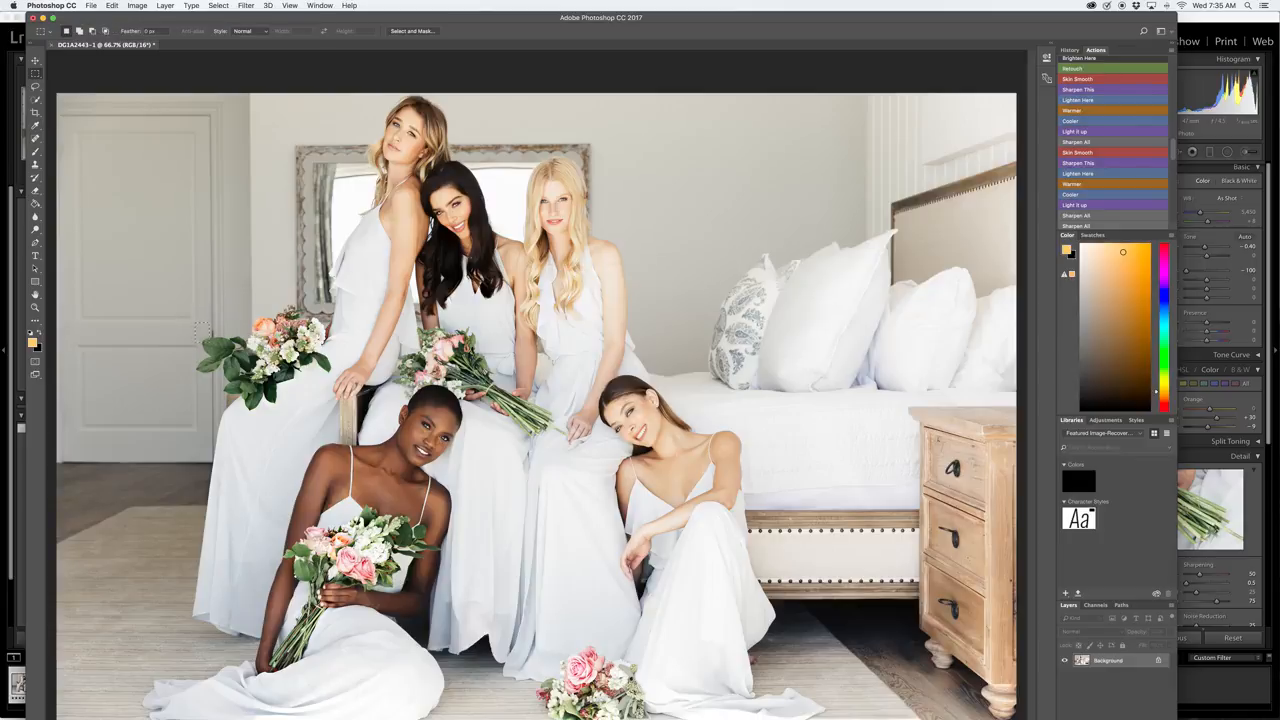
{"action": "left_click_drag", "start_coordinate": [208, 316], "coordinate": [224, 332]}
{"action": "key", "text": "shift+BackSpace"}
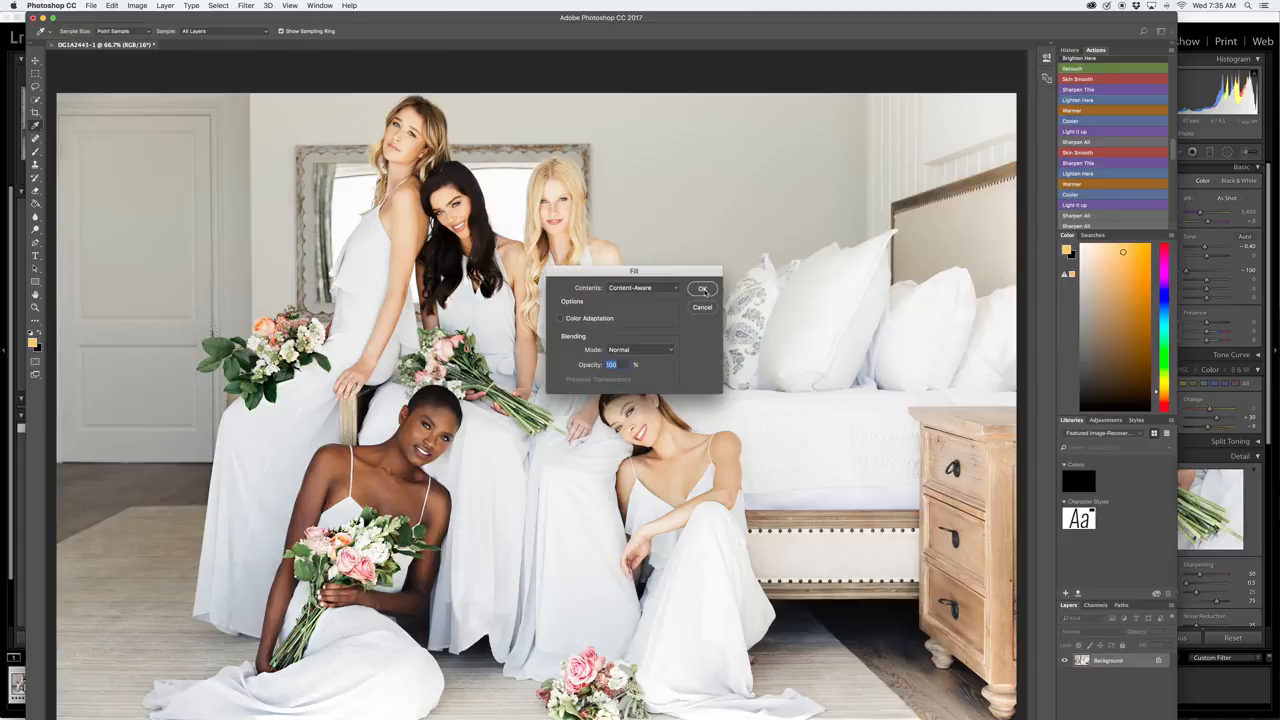
{"action": "left_click", "coordinate": [704, 289]}
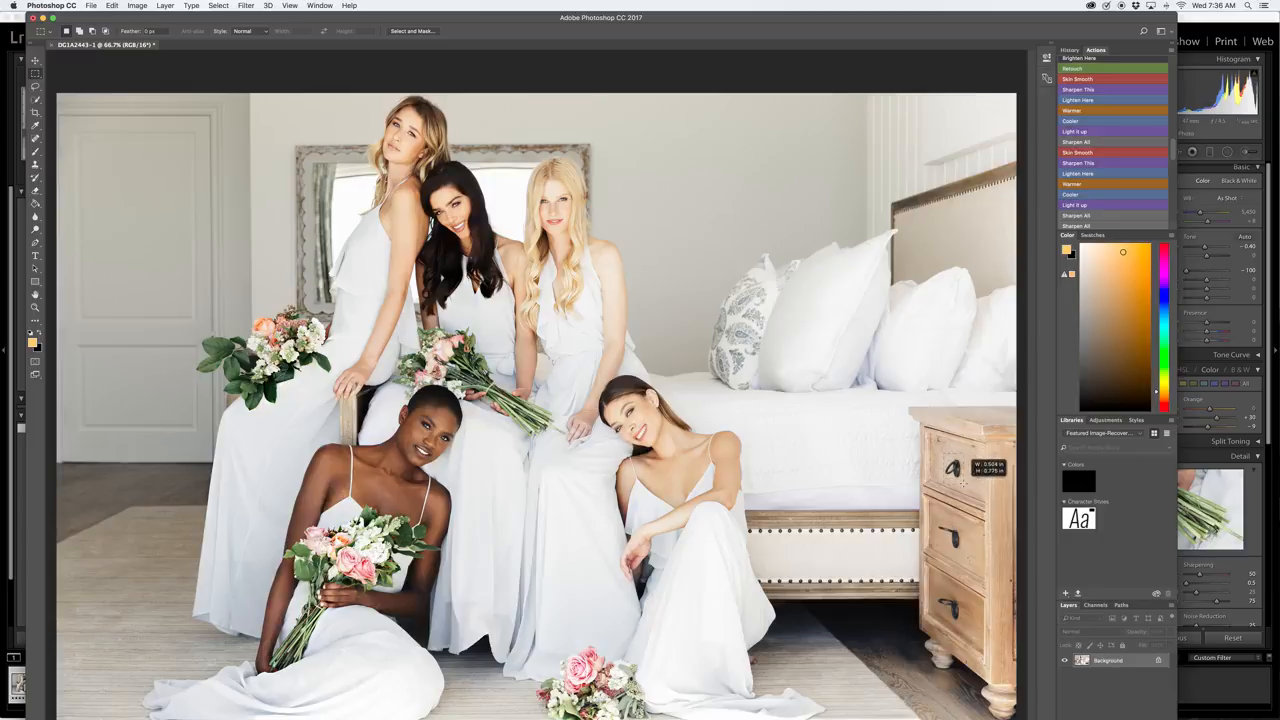
Remove the handles from the three nightstand drawers with Content-Aware Fill.
{"action": "key", "text": "shift+BackSpace"}
{"action": "left_click", "coordinate": [702, 290]}
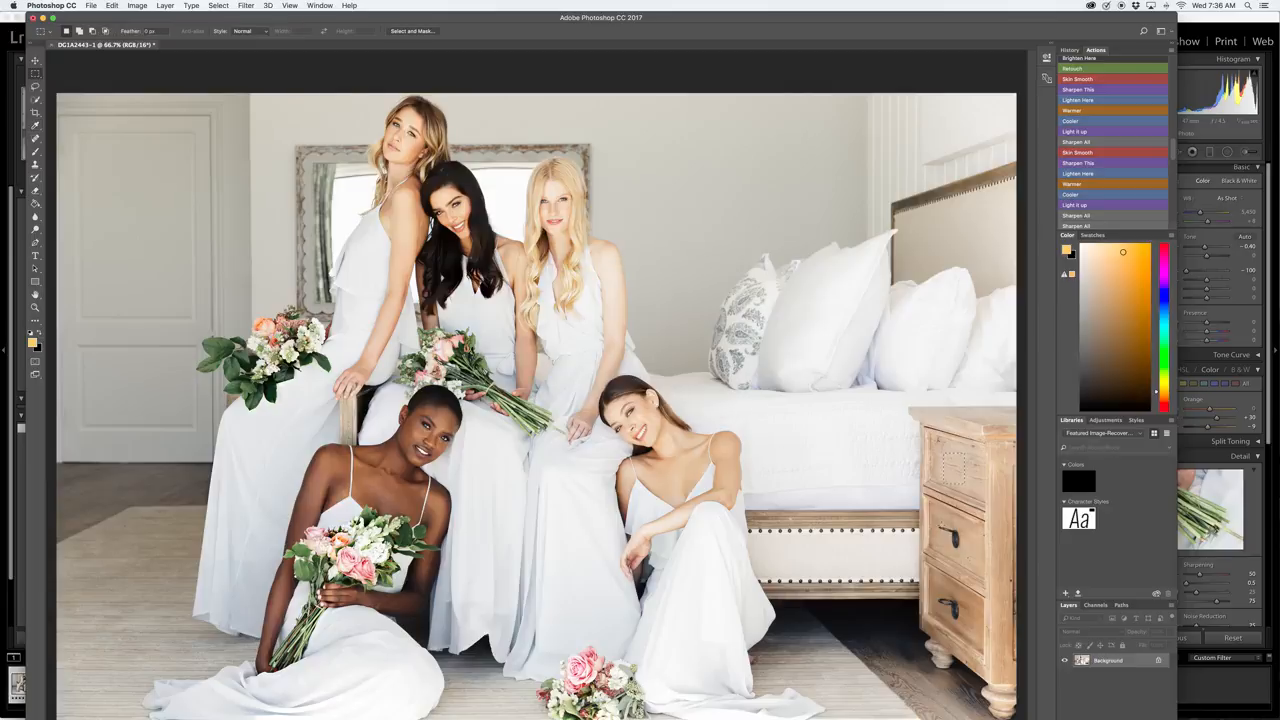
{"action": "left_click_drag", "start_coordinate": [940, 522], "coordinate": [968, 616]}
{"action": "key", "text": "shift+BackSpace"}
{"action": "key", "text": "Return"}
{"action": "key", "text": "shift+BackSpace"}
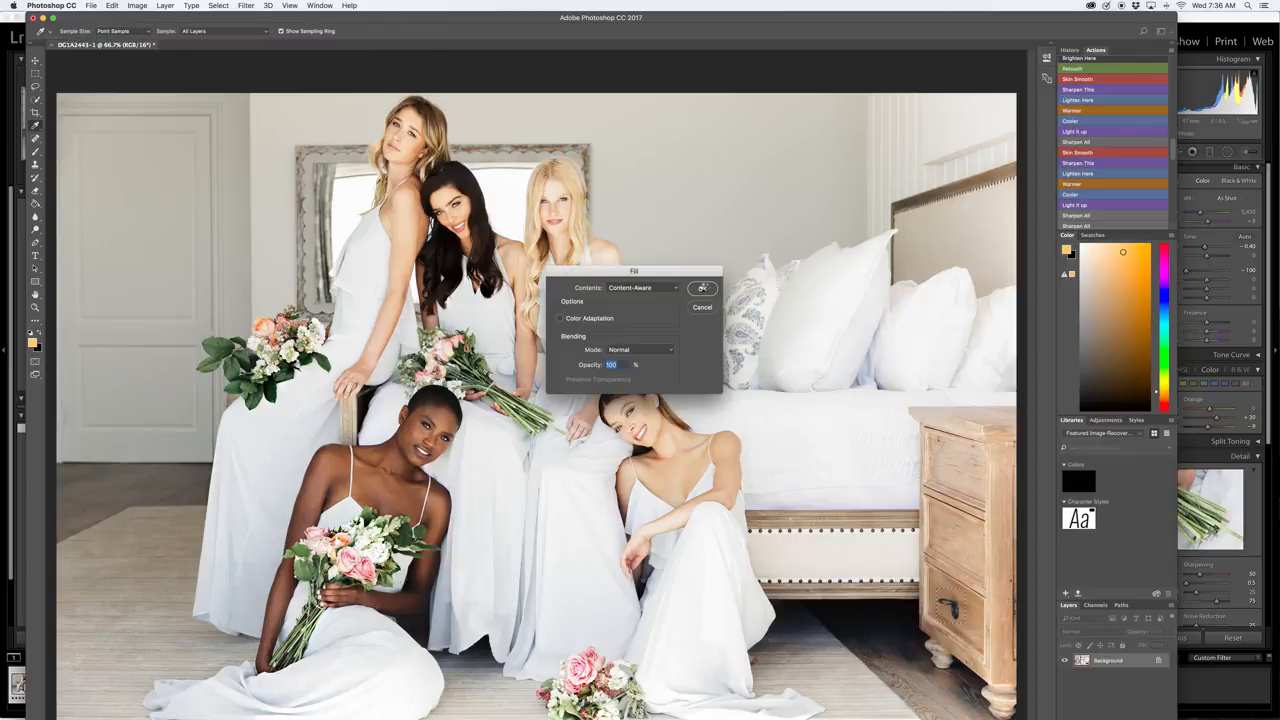
{"action": "left_click", "coordinate": [702, 288]}
Fill the white gap along the photo's lower edge near the nightstand with floor texture using repeated Content-Aware Fills.
{"action": "key", "text": "super+minus"}
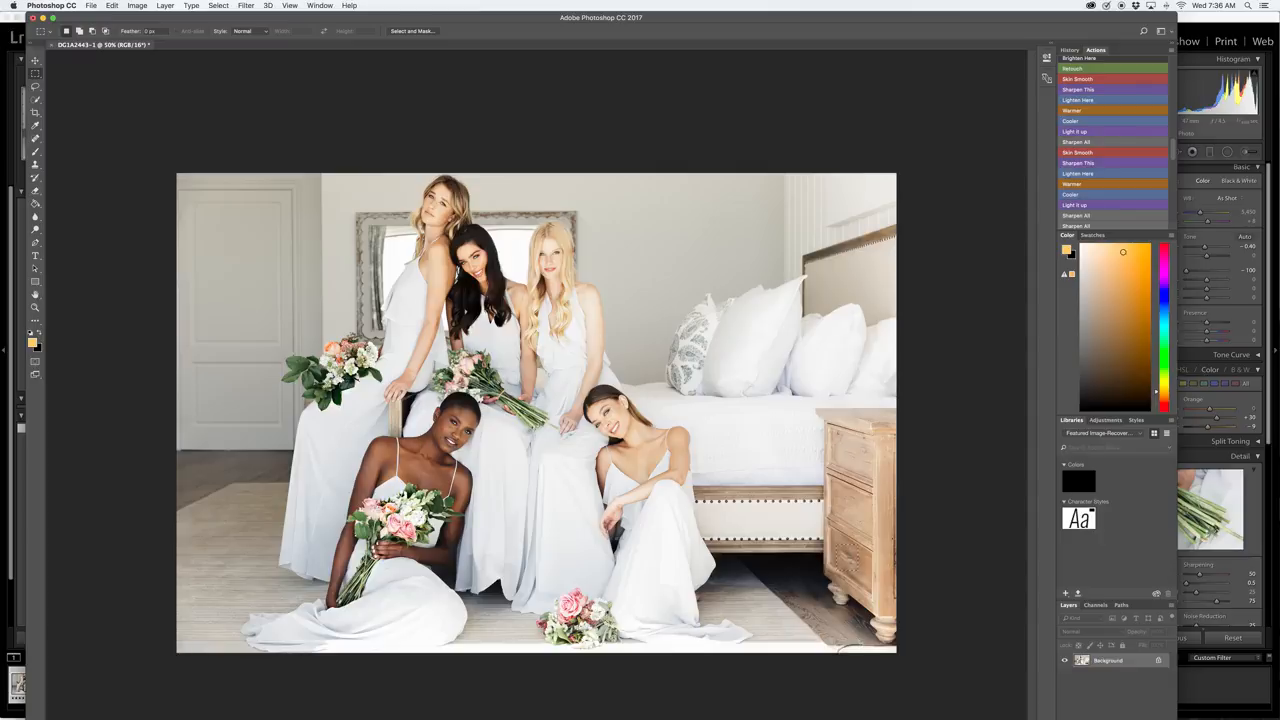
{"action": "left_click_drag", "start_coordinate": [834, 637], "coordinate": [869, 651]}
{"action": "key", "text": "shift+BackSpace"}
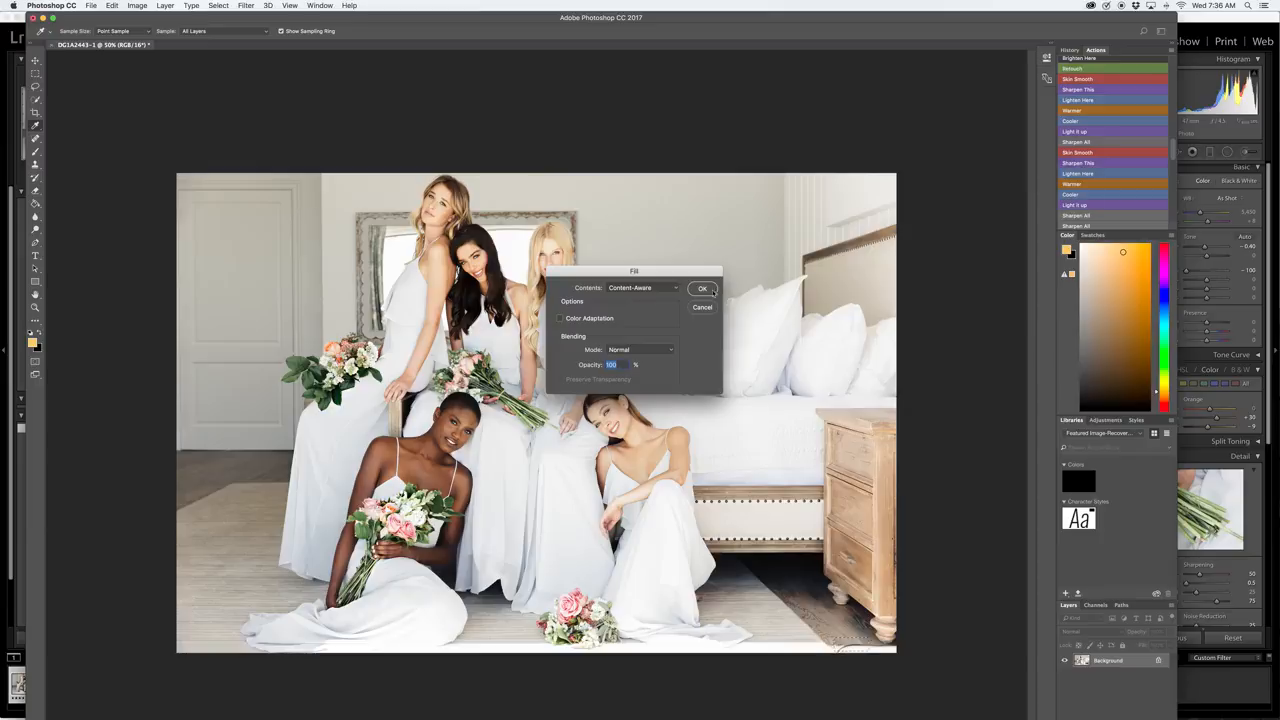
{"action": "left_click", "coordinate": [713, 291]}
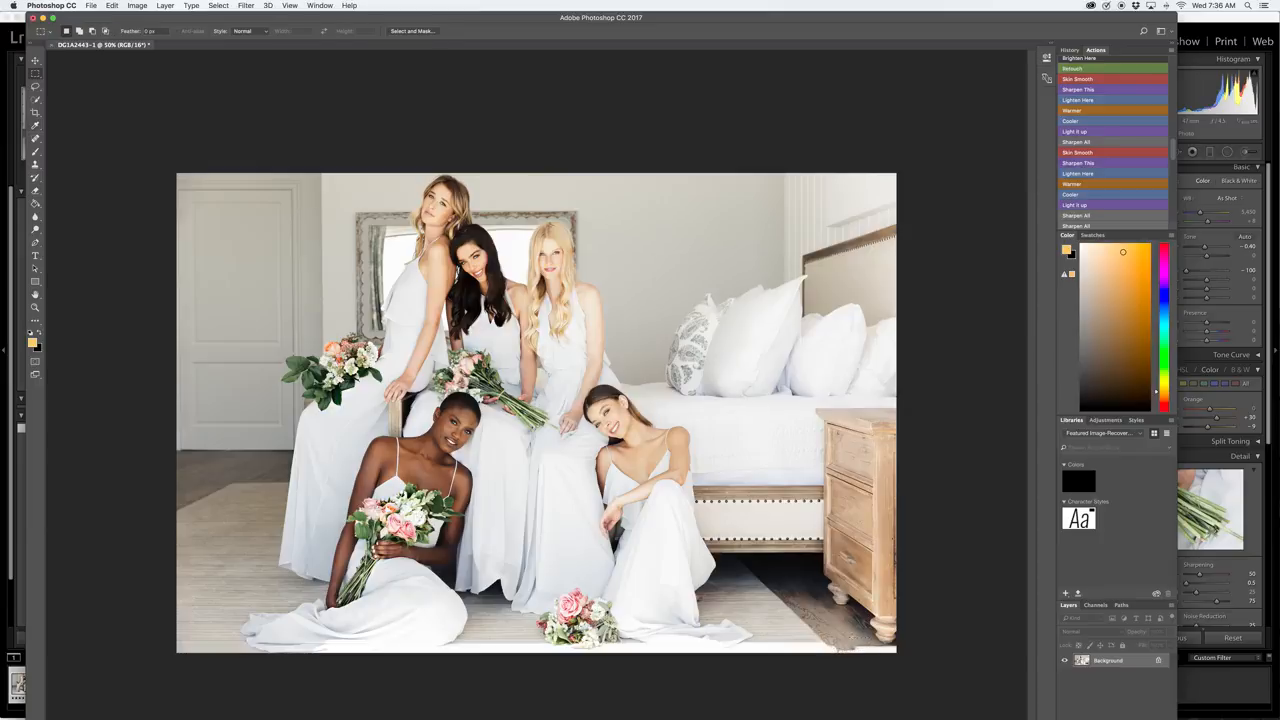
{"action": "key", "text": "shift+BackSpace"}
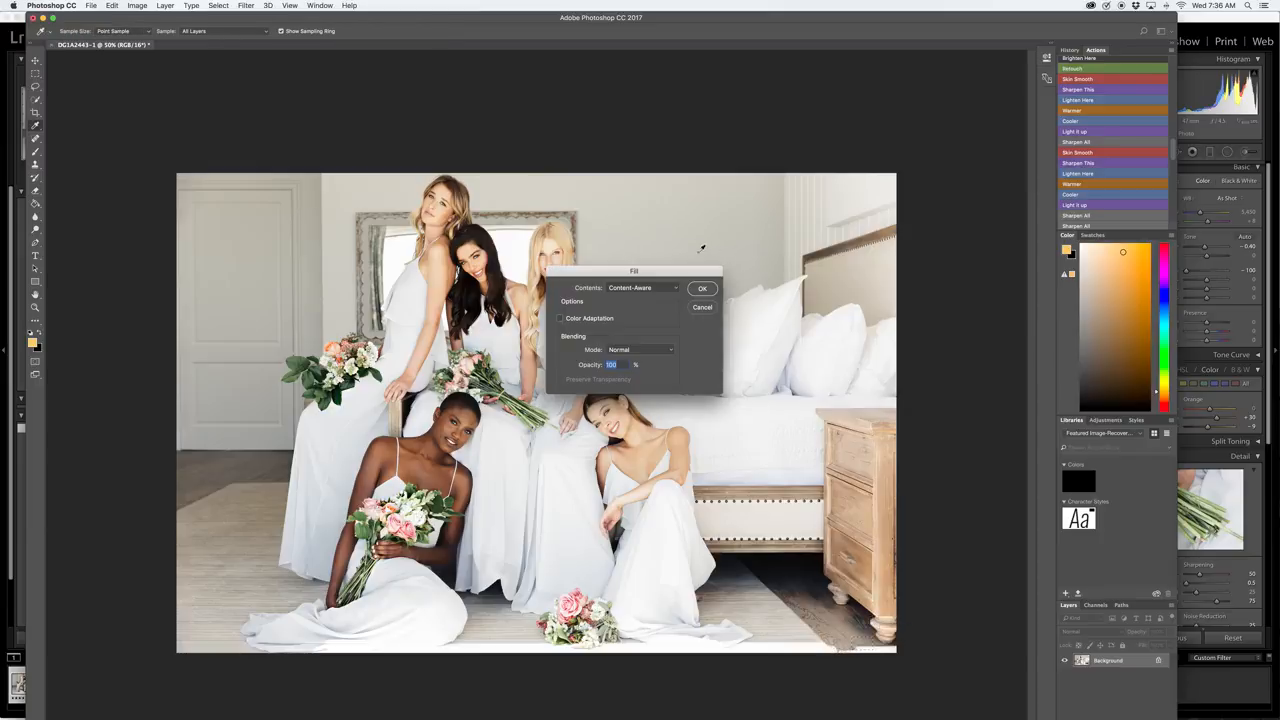
{"action": "left_click", "coordinate": [700, 290]}
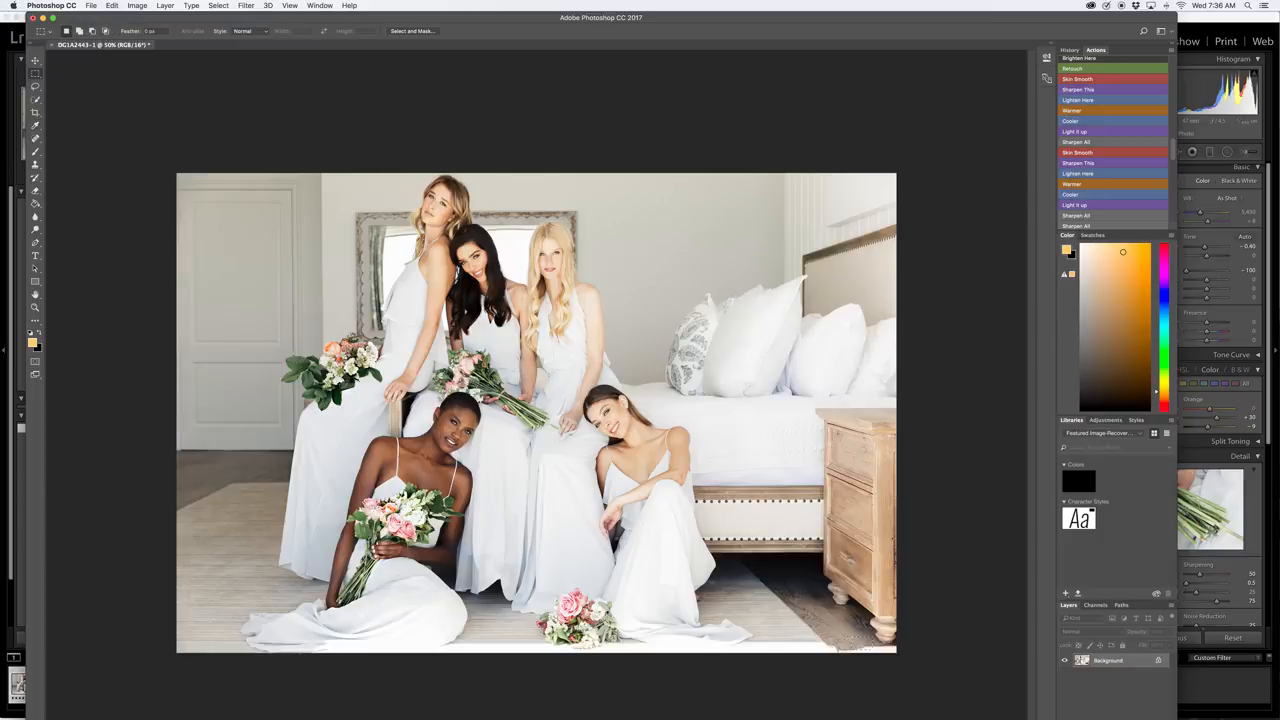
{"action": "key", "text": "shift+BackSpace"}
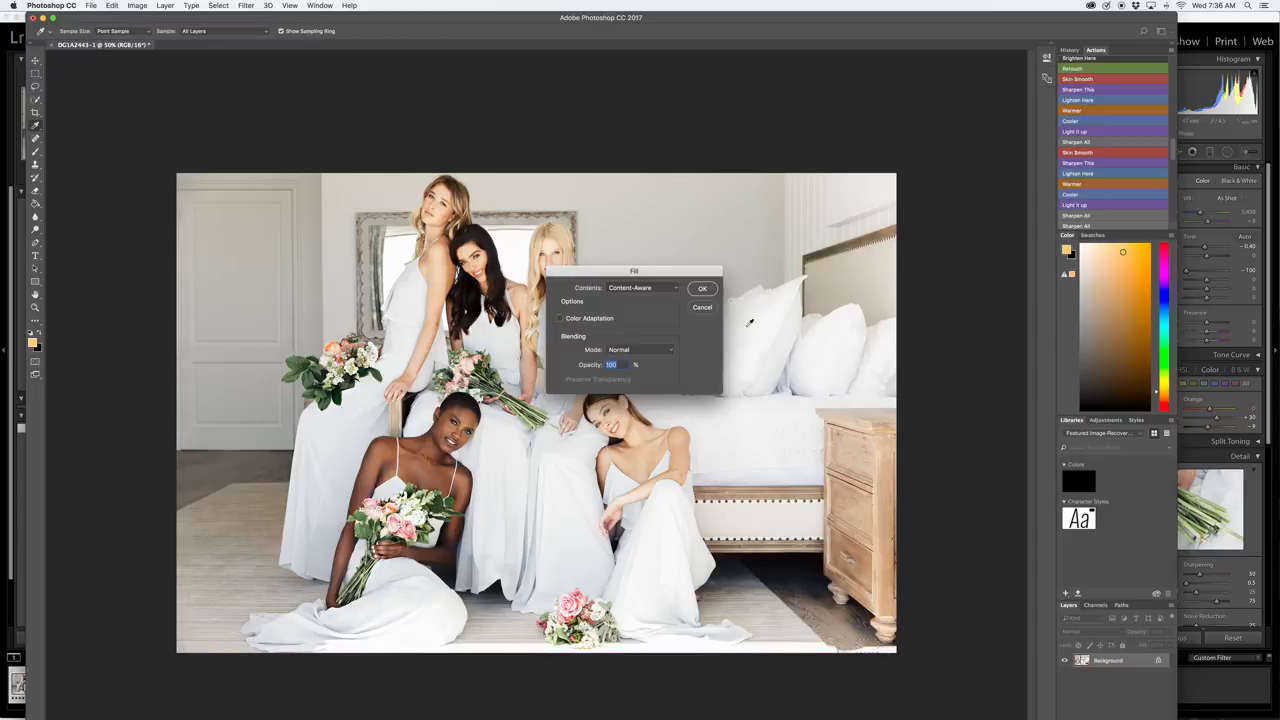
{"action": "left_click", "coordinate": [700, 290]}
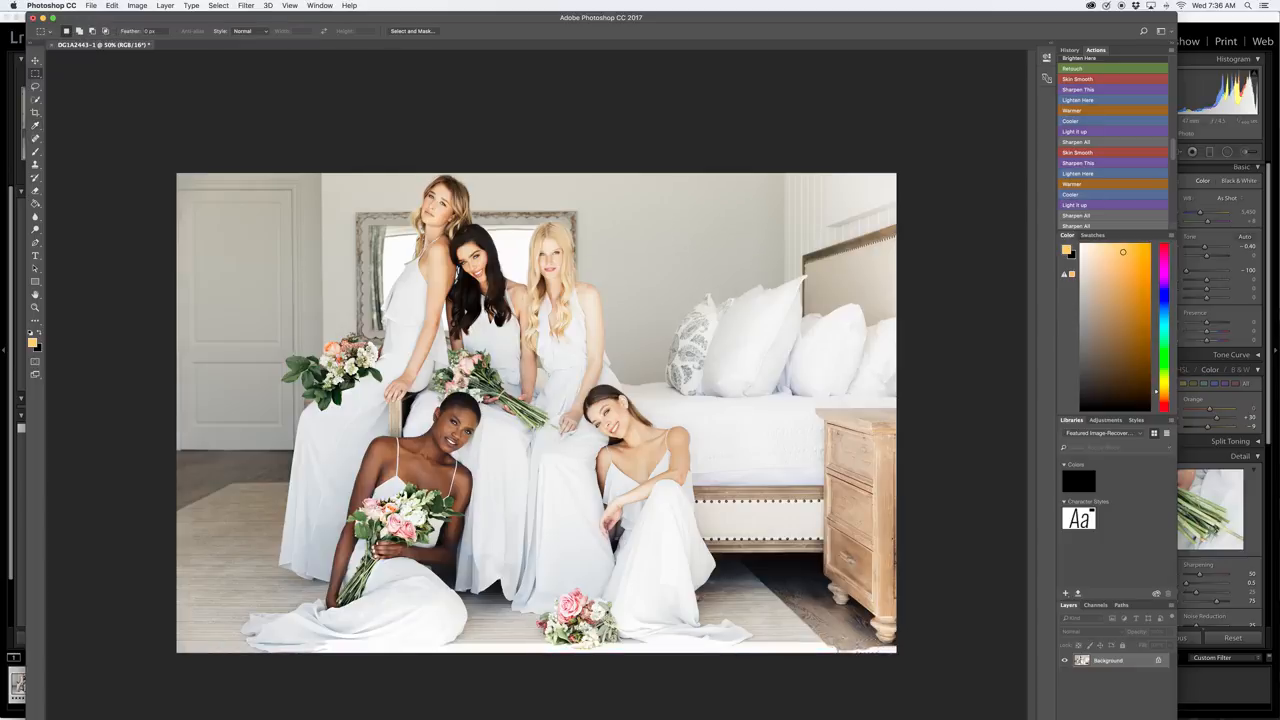
{"action": "left_click_drag", "start_coordinate": [866, 638], "coordinate": [883, 652]}
{"action": "key", "text": "shift+BackSpace"}
{"action": "left_click", "coordinate": [697, 290]}
Set up the Clone Stamp with a smaller brush and about 78% opacity, and sample the floor near the nightstand for cloning.
{"action": "left_click", "coordinate": [36, 165]}
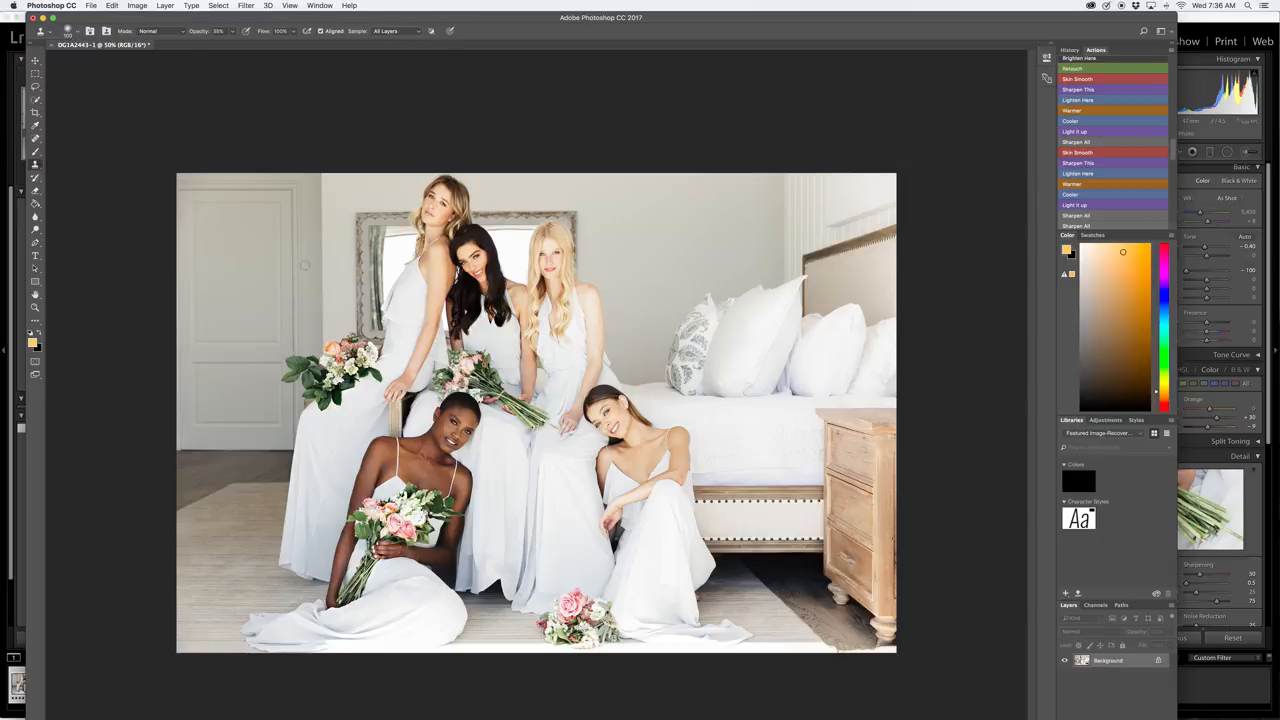
{"action": "left_click", "coordinate": [78, 32]}
{"action": "left_click_drag", "start_coordinate": [113, 63], "coordinate": [109, 63]}
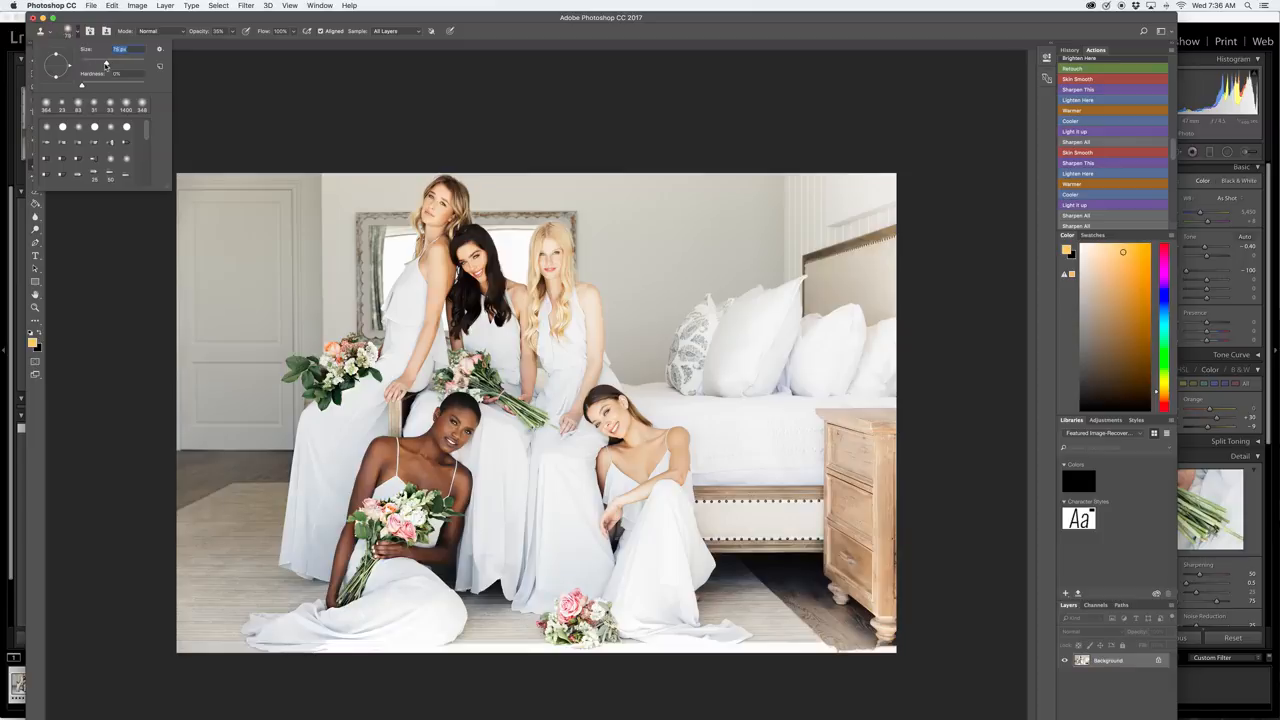
{"action": "left_click", "coordinate": [232, 32]}
{"action": "left_click_drag", "start_coordinate": [232, 46], "coordinate": [252, 46]}
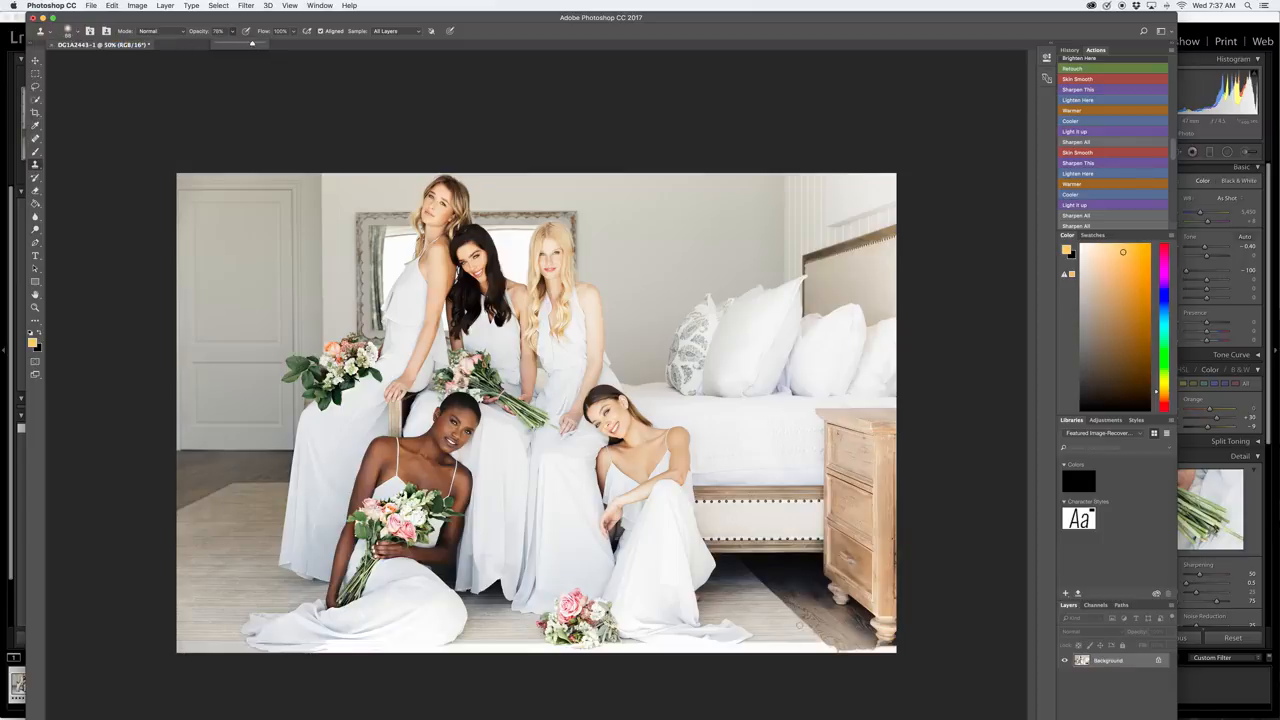
{"action": "left_click", "coordinate": [848, 647], "text": "alt"}
Save a JPEG copy of the retouched photo as DG1A2443-1.jpg on the Desktop at Maximum quality.
{"action": "left_click_drag", "start_coordinate": [177, 20], "coordinate": [167, 18]}
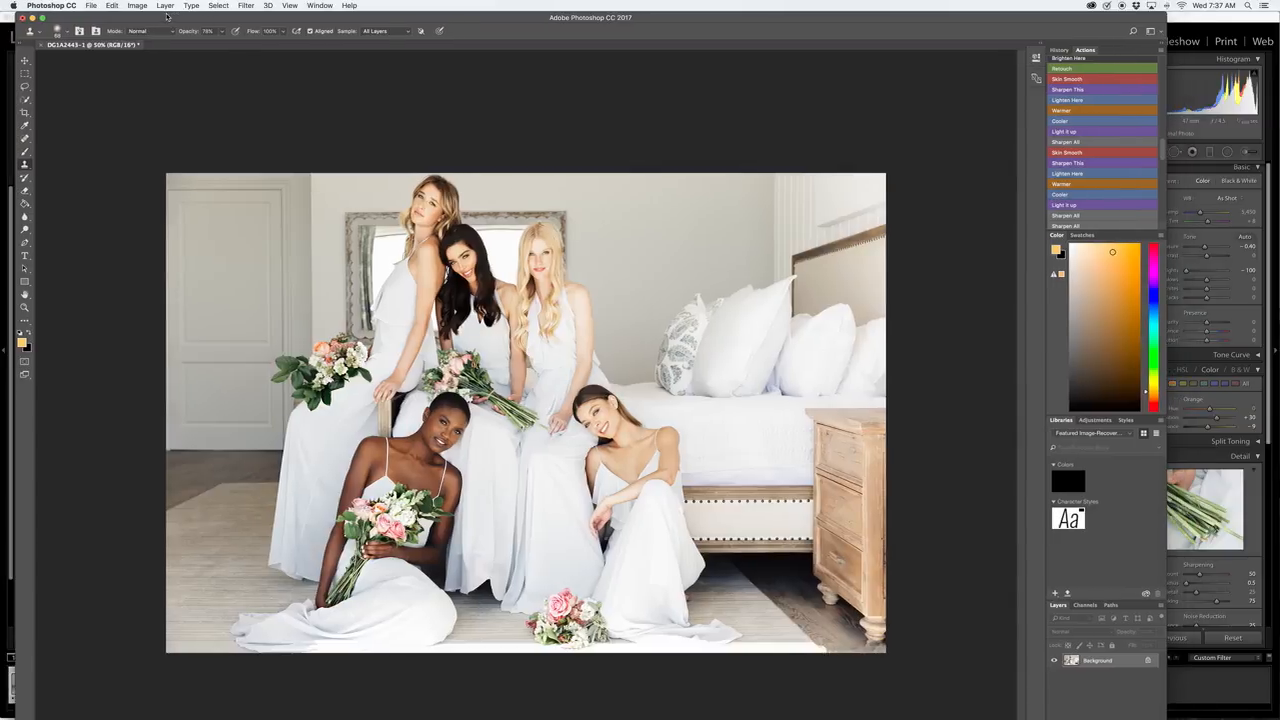
{"action": "left_click", "coordinate": [91, 5]}
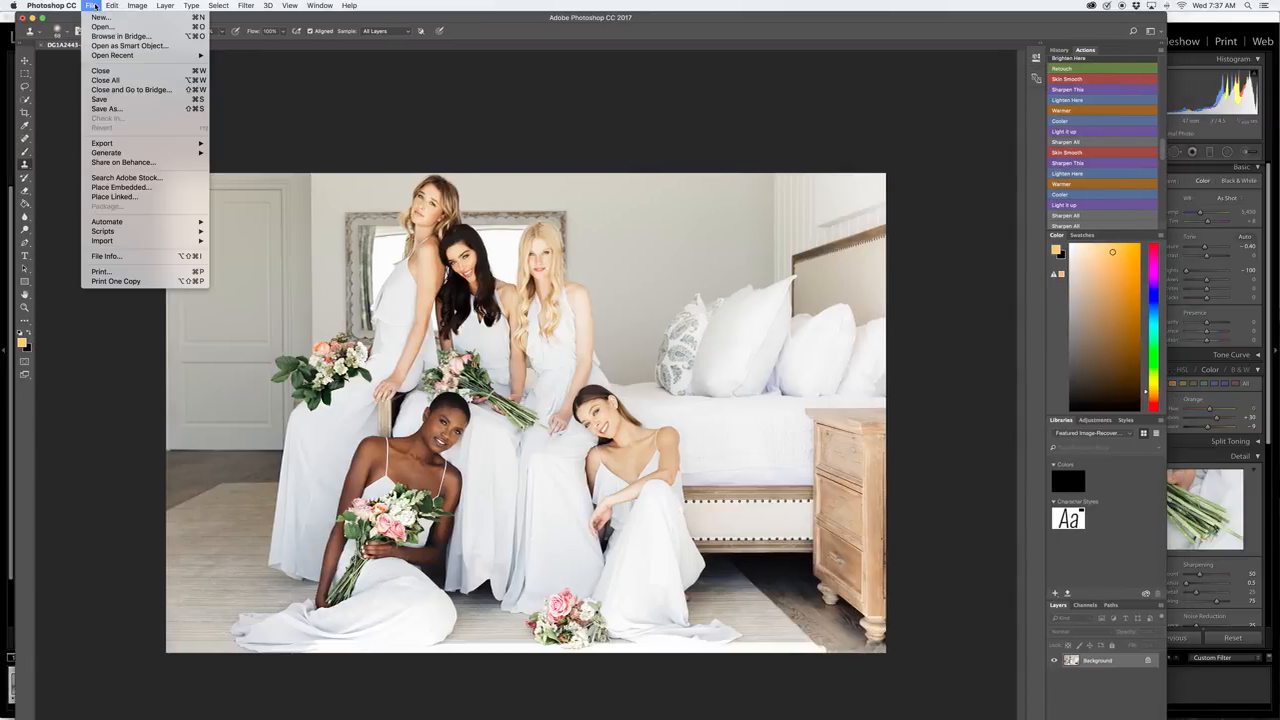
{"action": "left_click", "coordinate": [110, 109]}
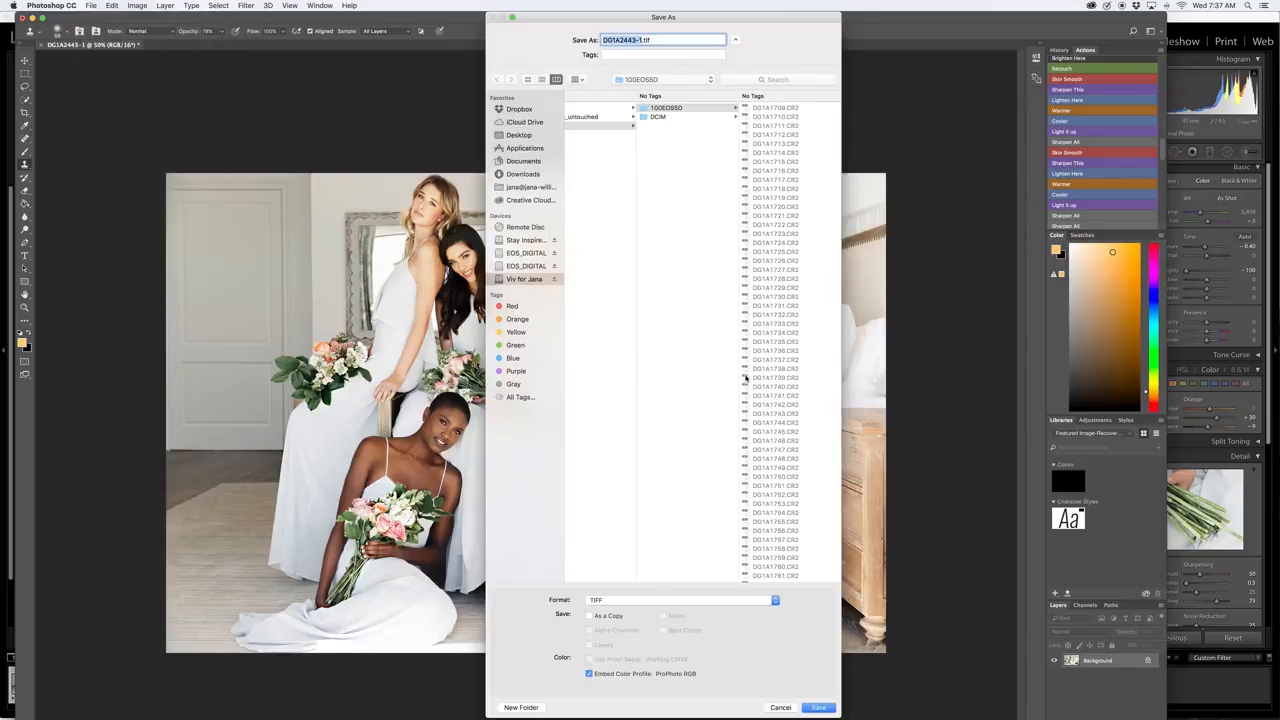
{"action": "left_click", "coordinate": [750, 600]}
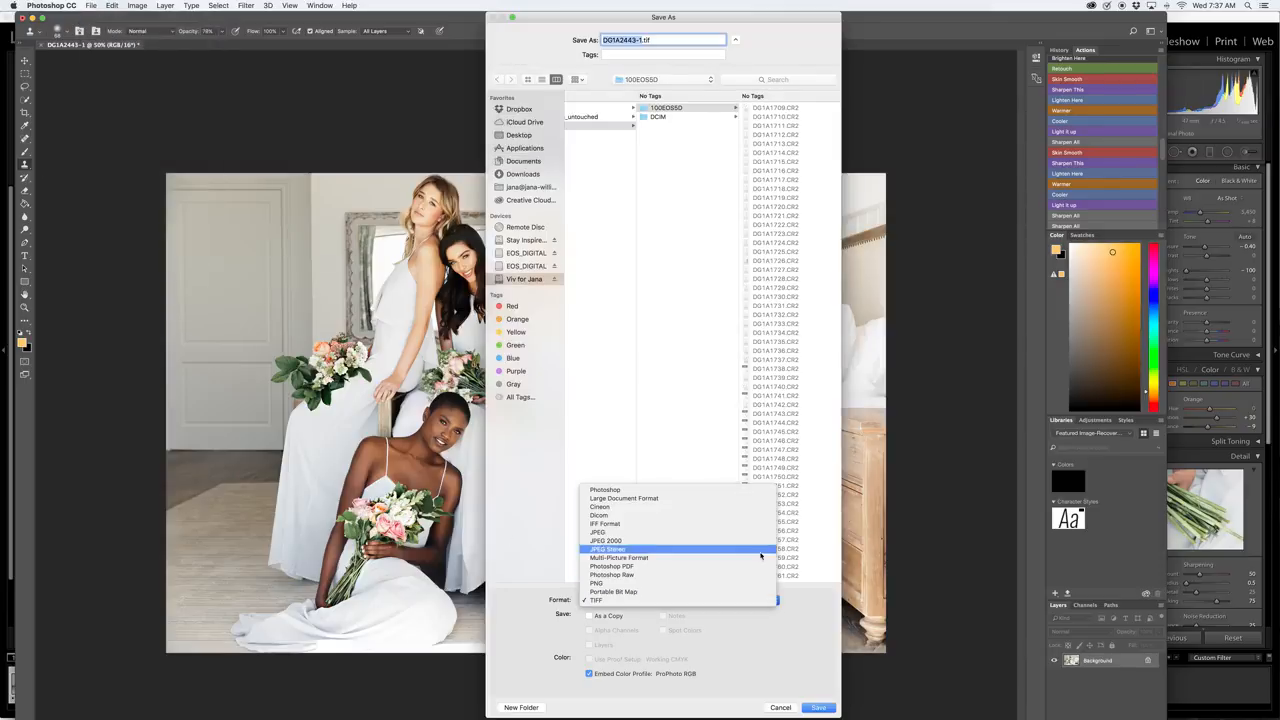
{"action": "left_click", "coordinate": [759, 533]}
{"action": "left_click", "coordinate": [528, 136]}
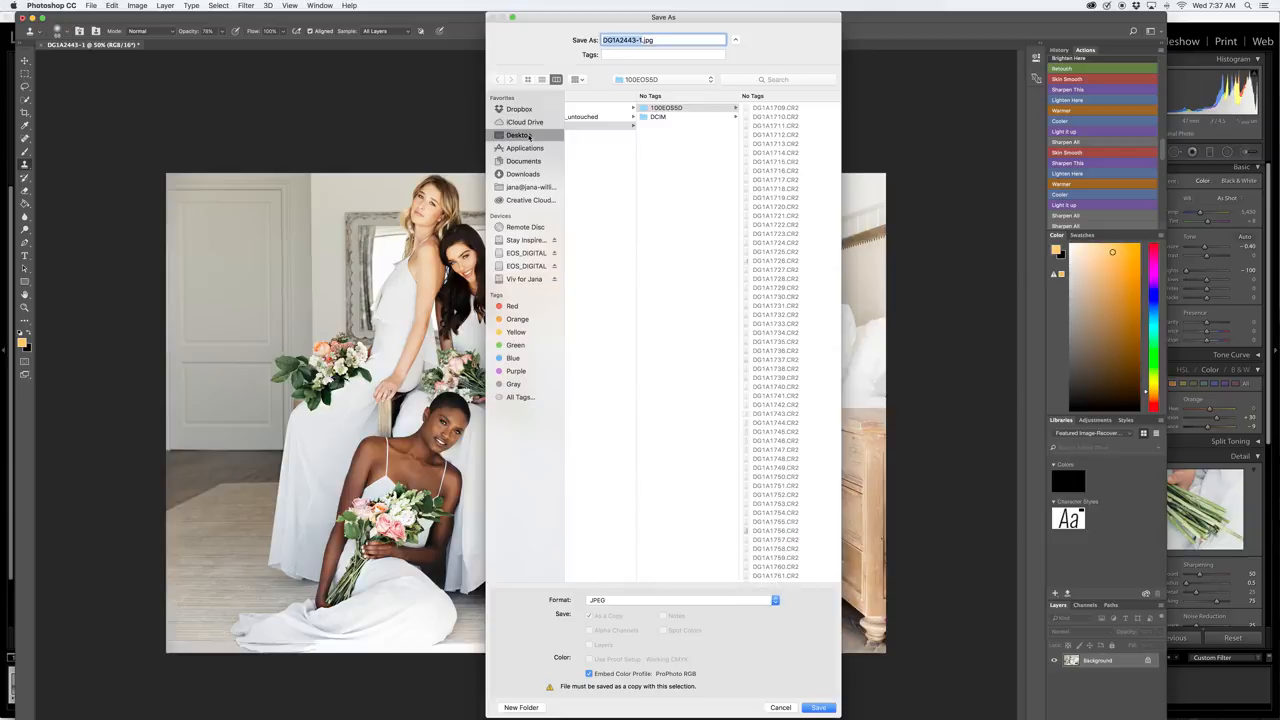
{"action": "left_click", "coordinate": [818, 708]}
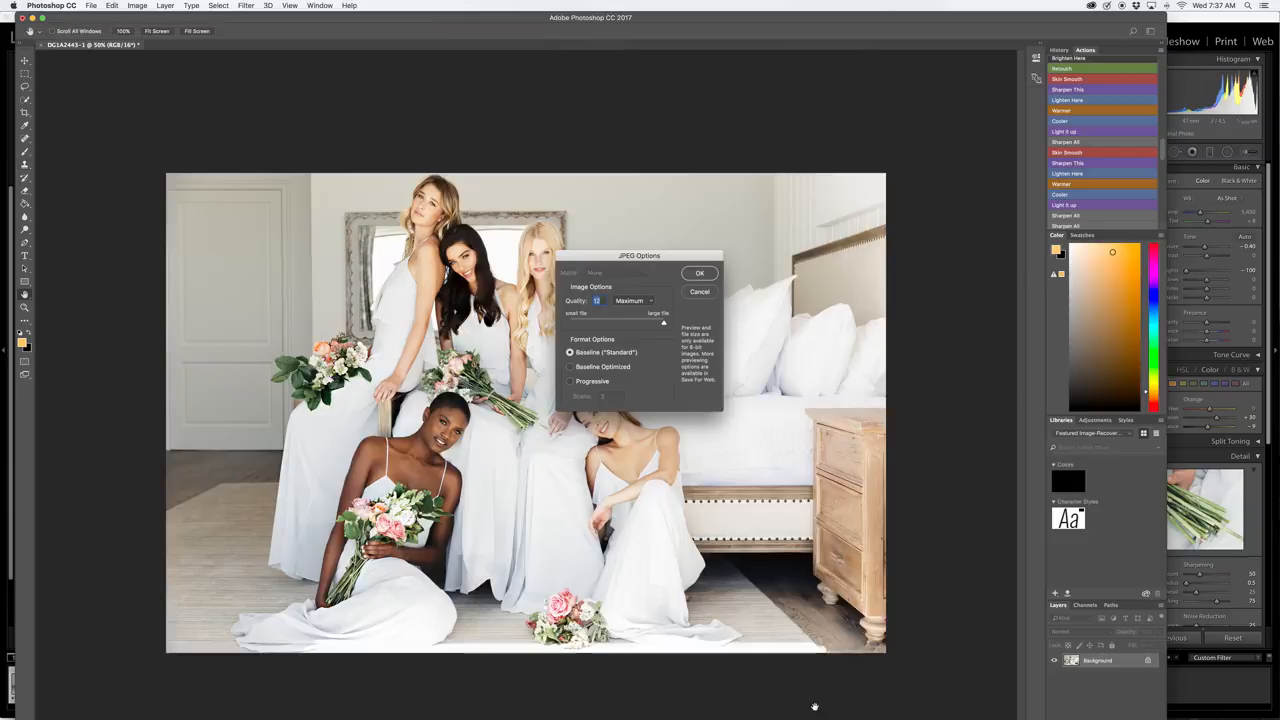
{"action": "left_click", "coordinate": [701, 274]}
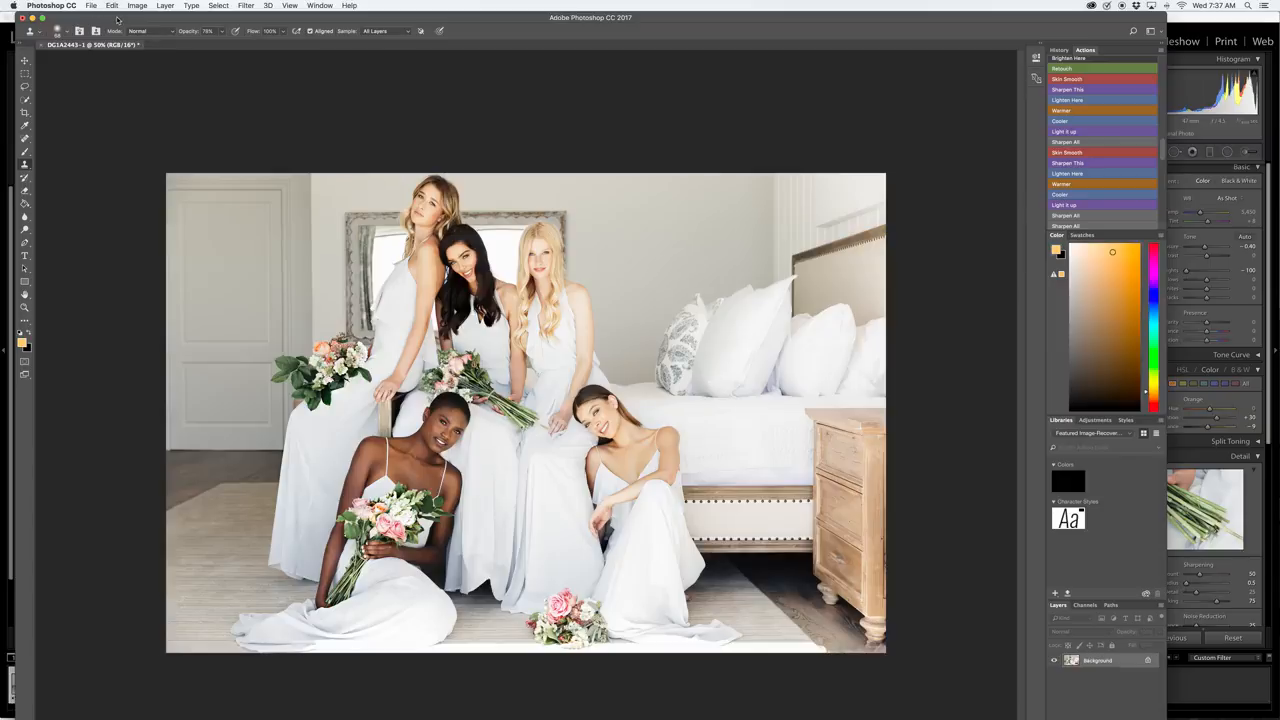
Switch to Lightroom and reset all develop settings of the bridesmaids photo.
{"action": "left_click_drag", "start_coordinate": [117, 20], "coordinate": [631, 714]}
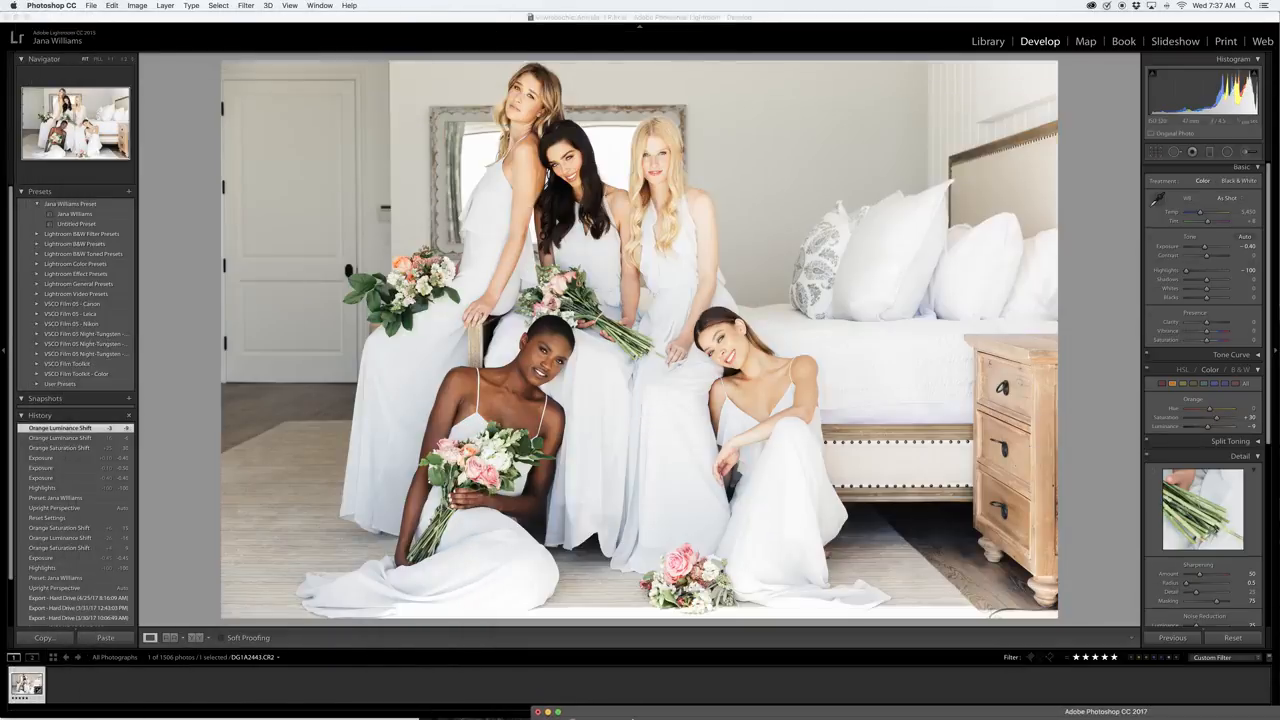
{"action": "left_click", "coordinate": [37, 700]}
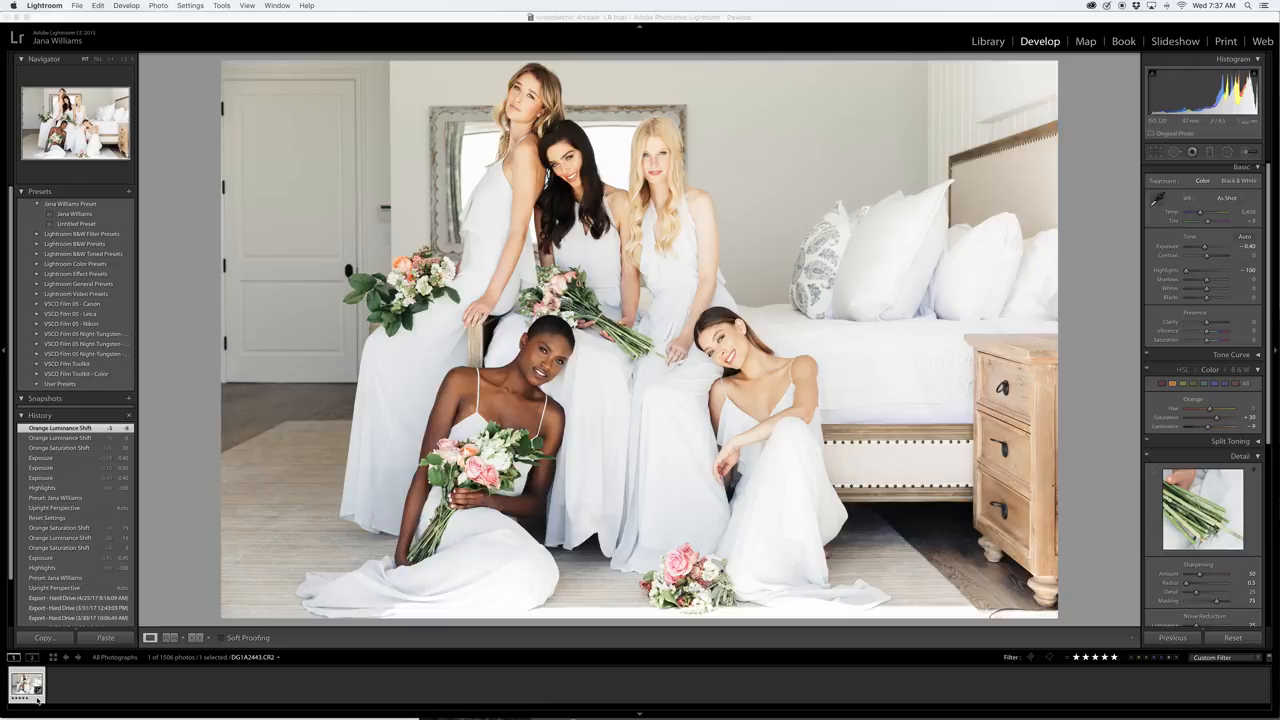
{"action": "left_click", "coordinate": [190, 6]}
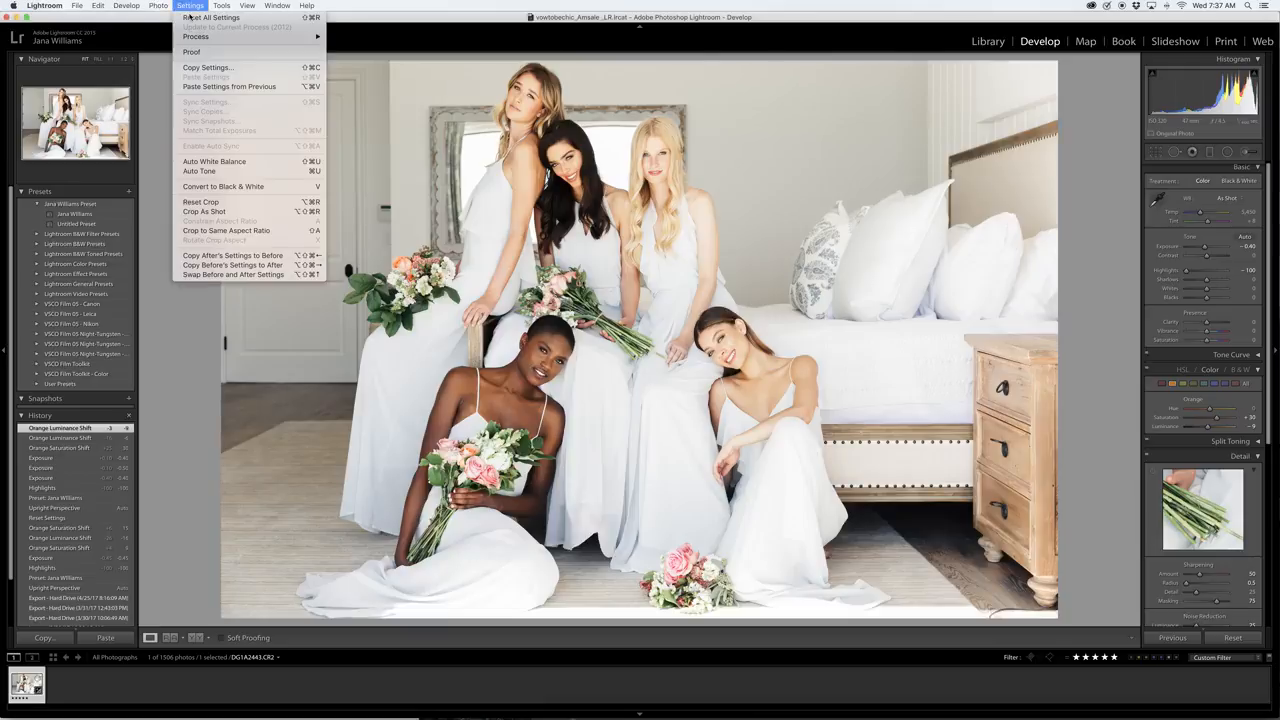
{"action": "left_click", "coordinate": [188, 16]}
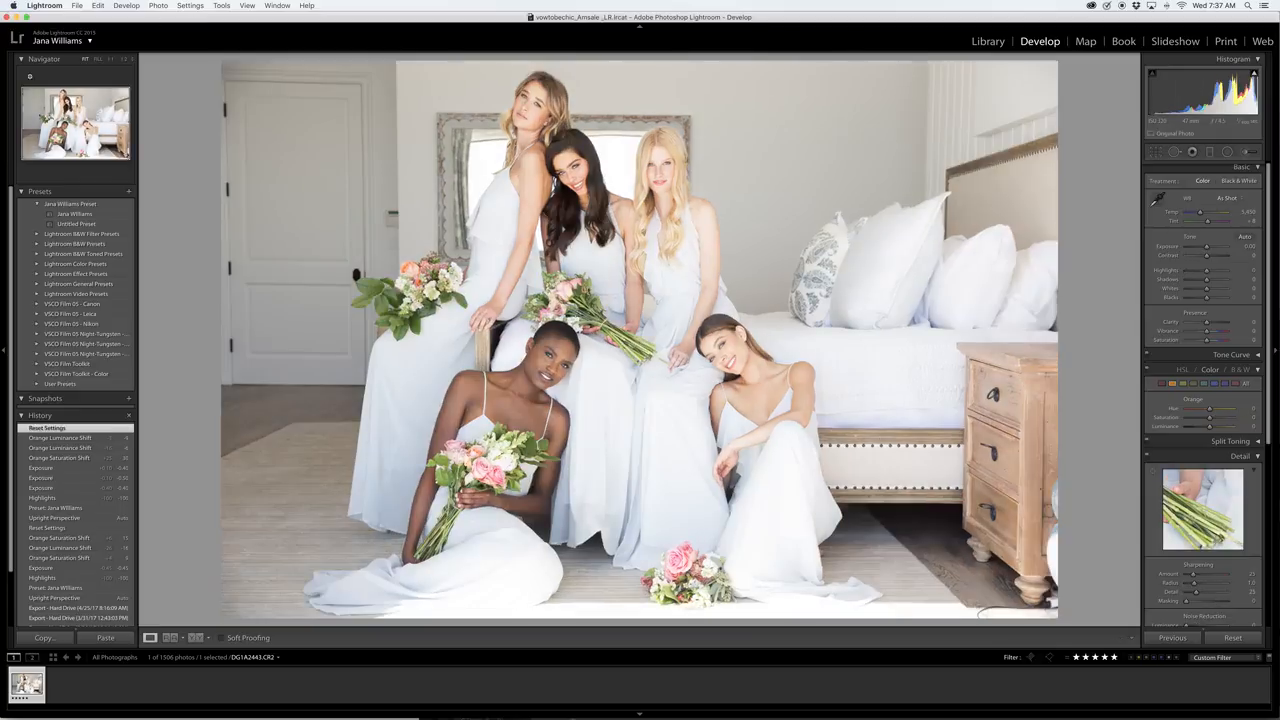
Preview the saved DG1A2443-1.jpg from the desktop alongside the unedited photo, and close the preview.
{"action": "left_click_drag", "start_coordinate": [781, 21], "coordinate": [464, 20]}
{"action": "left_click", "coordinate": [1004, 482]}
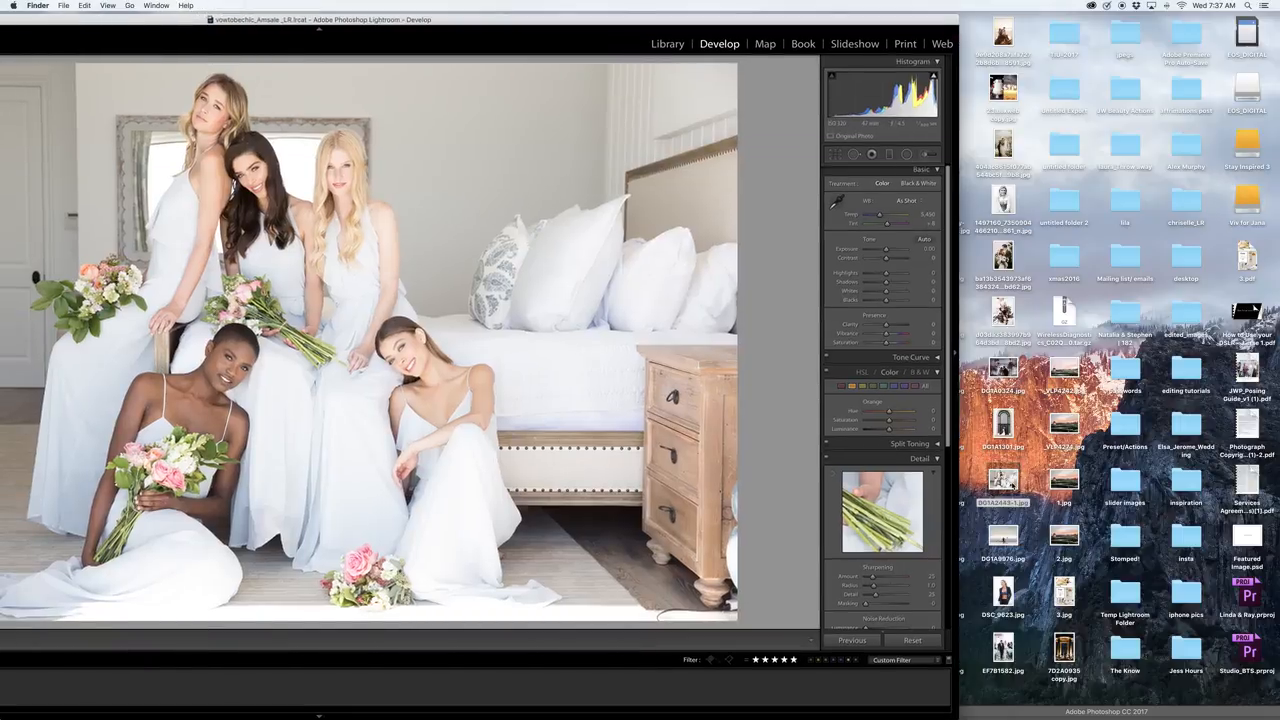
{"action": "key", "text": "space"}
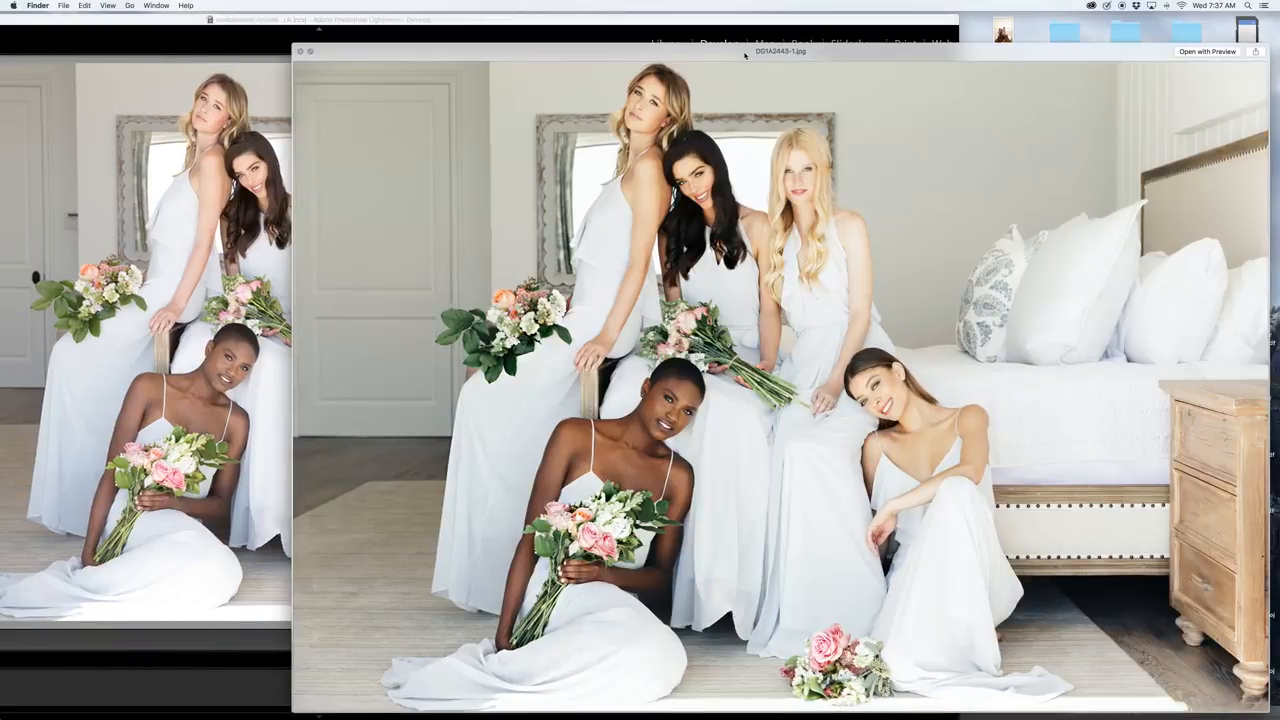
{"action": "left_click_drag", "start_coordinate": [637, 53], "coordinate": [463, 49]}
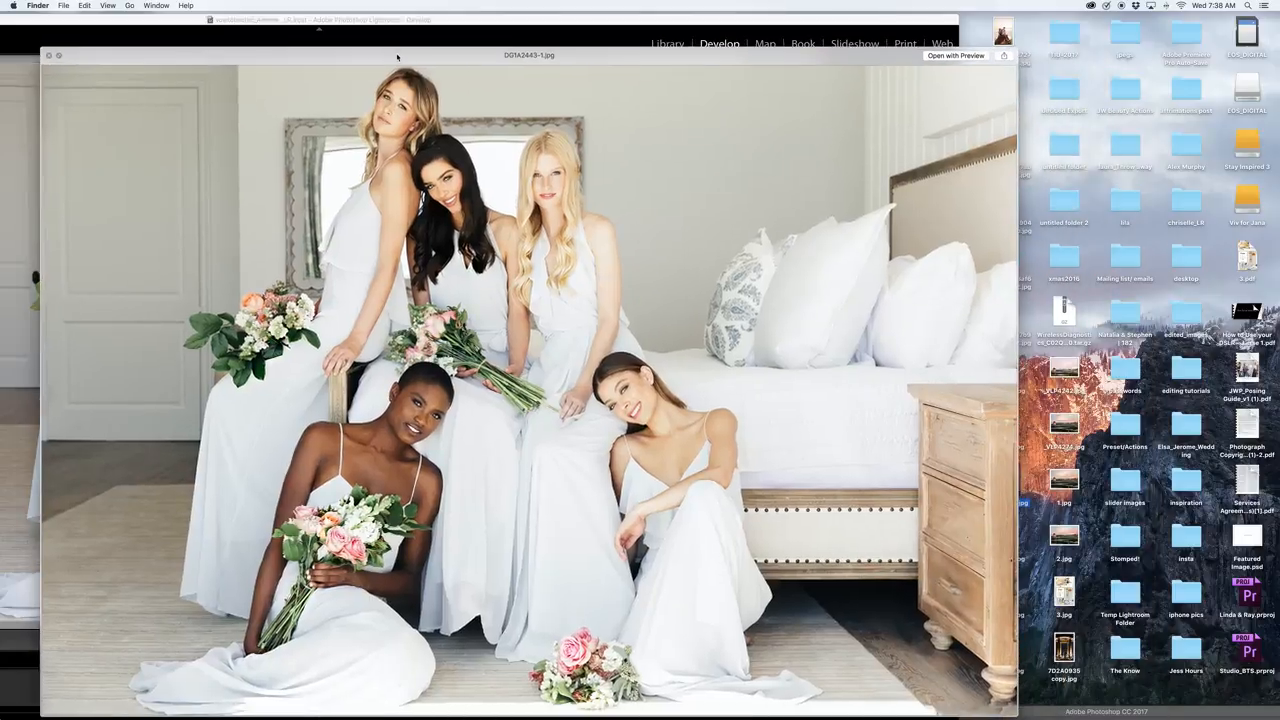
{"action": "left_click", "coordinate": [772, 21]}
{"action": "left_click_drag", "start_coordinate": [772, 21], "coordinate": [970, 514]}
{"action": "left_click", "coordinate": [49, 56]}
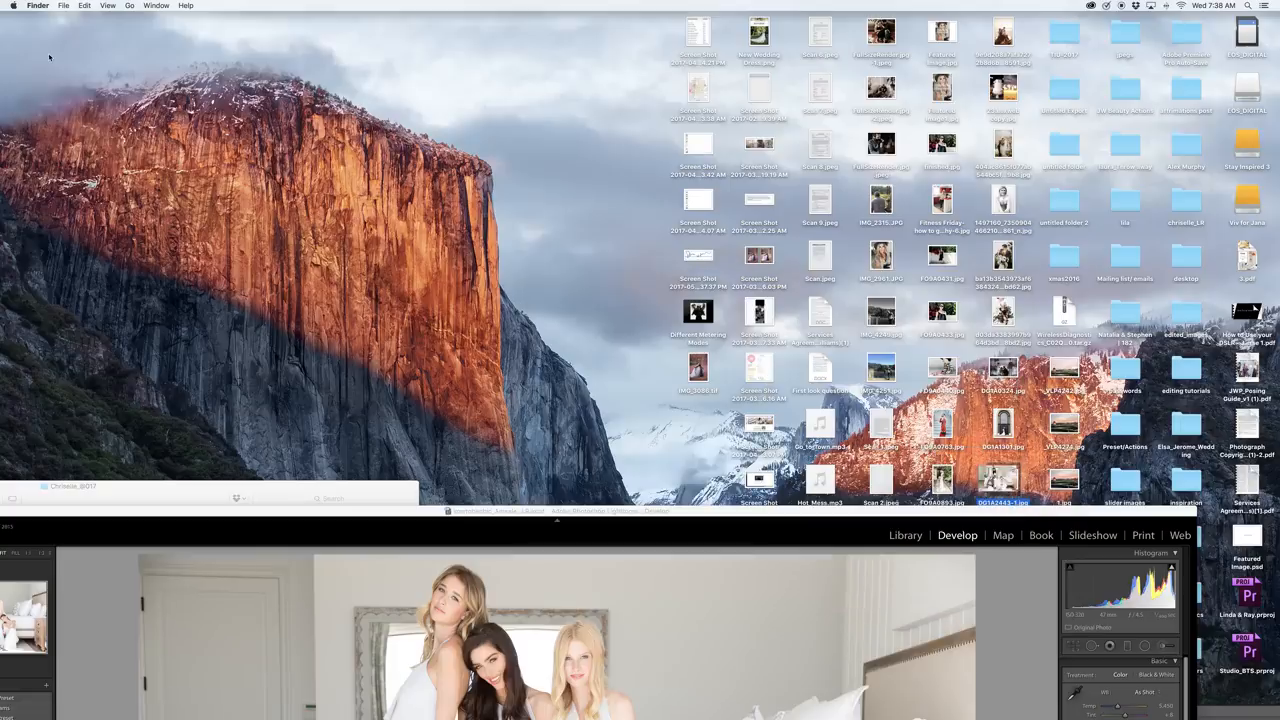
Import DG1A2443-1.jpg from the desktop into the Lightroom catalog, adding it at its current location.
{"action": "left_click_drag", "start_coordinate": [871, 525], "coordinate": [677, 32]}
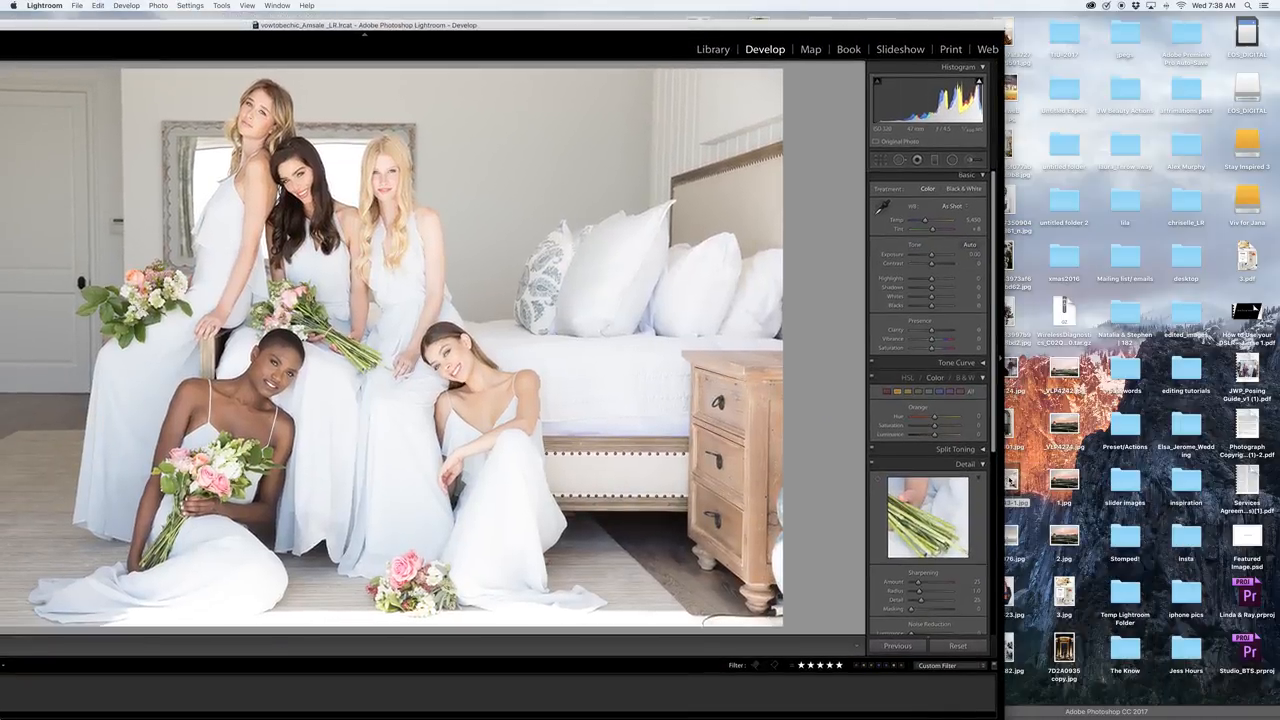
{"action": "mouse_move", "coordinate": [922, 717]}
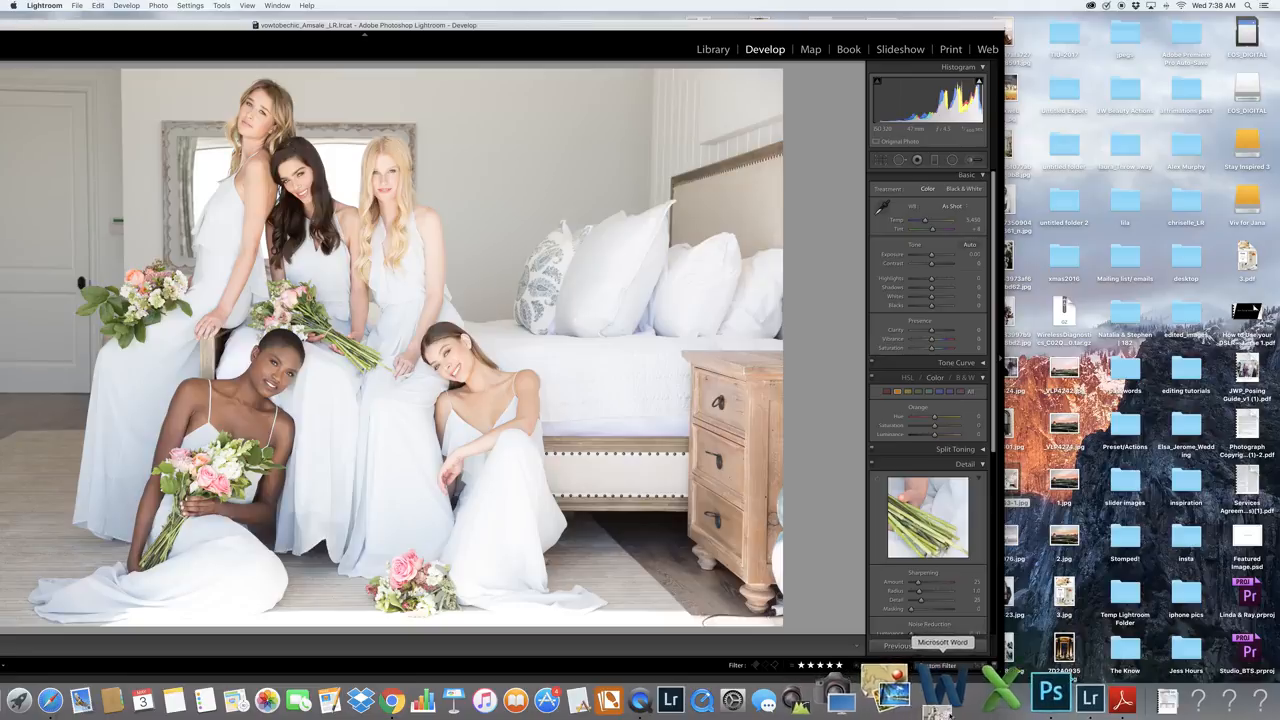
{"action": "left_click_drag", "start_coordinate": [1032, 688], "coordinate": [1025, 690]}
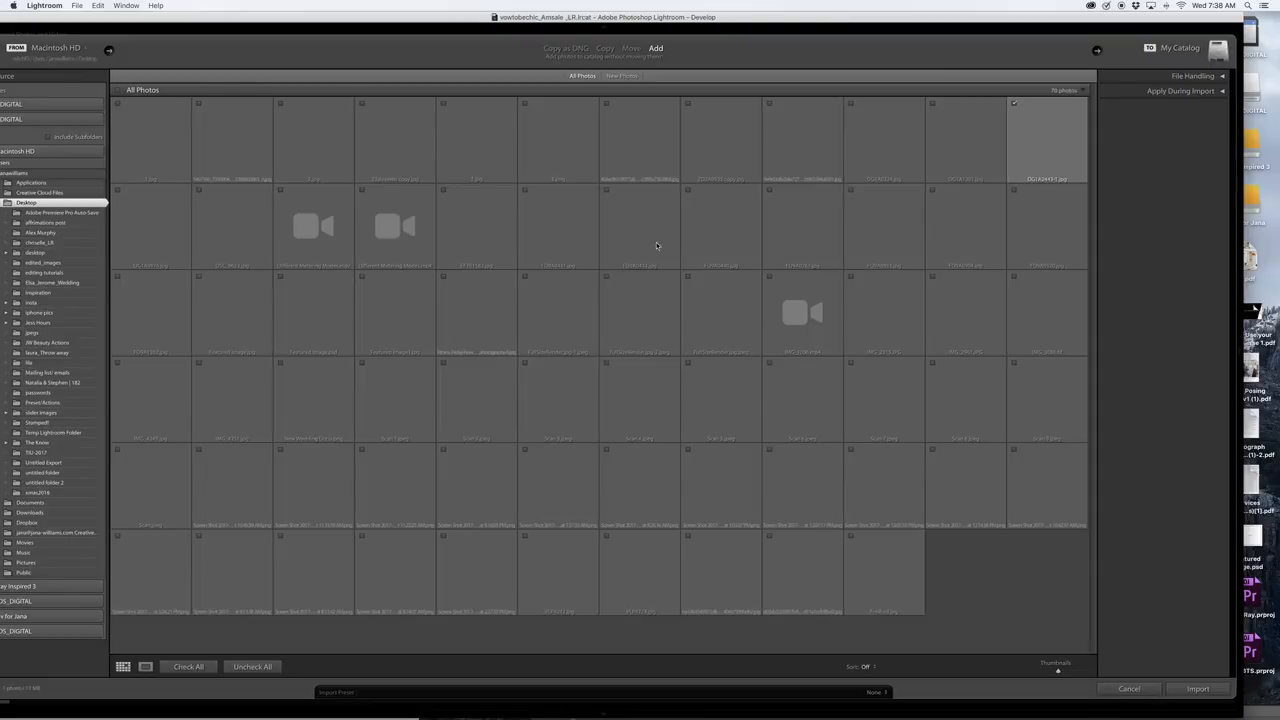
{"action": "left_click", "coordinate": [1198, 689]}
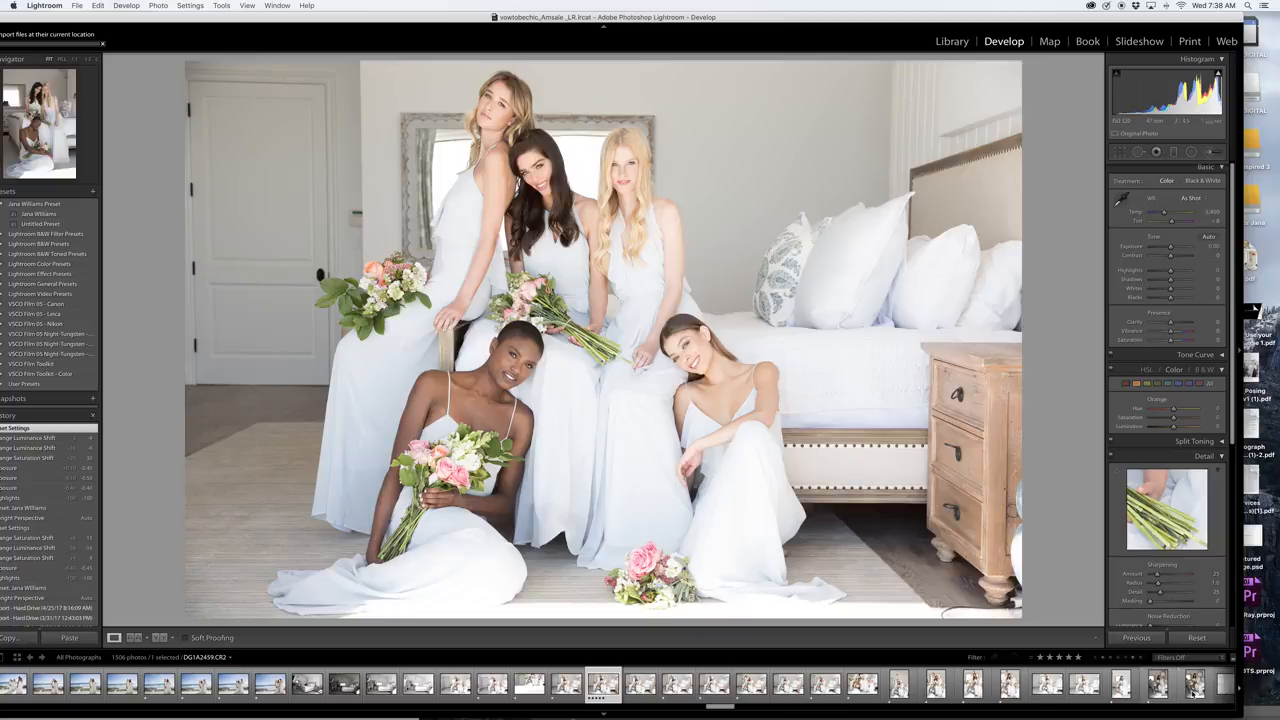
Look through the filmstrip photos around DG1A2443.CR2 for the imported JPEG and return to the raw photo.
{"action": "left_click_drag", "start_coordinate": [721, 707], "coordinate": [723, 680]}
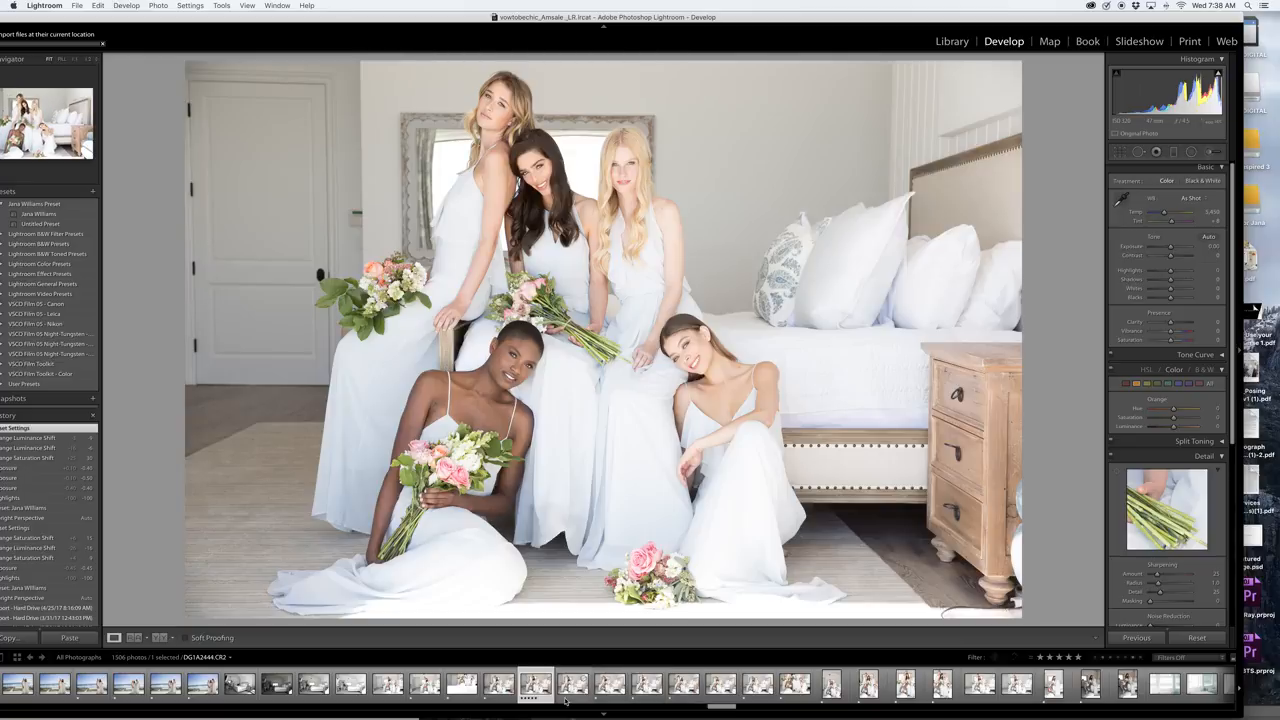
{"action": "left_click", "coordinate": [503, 690]}
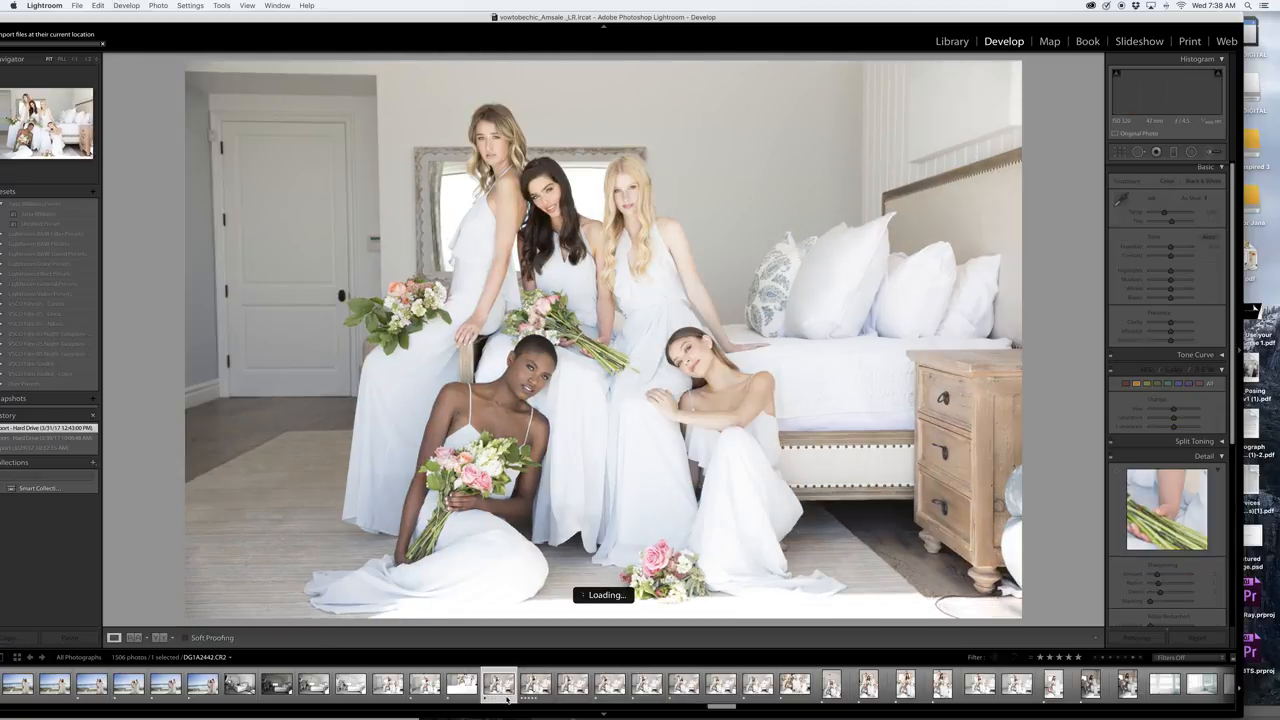
{"action": "key", "text": "Right"}
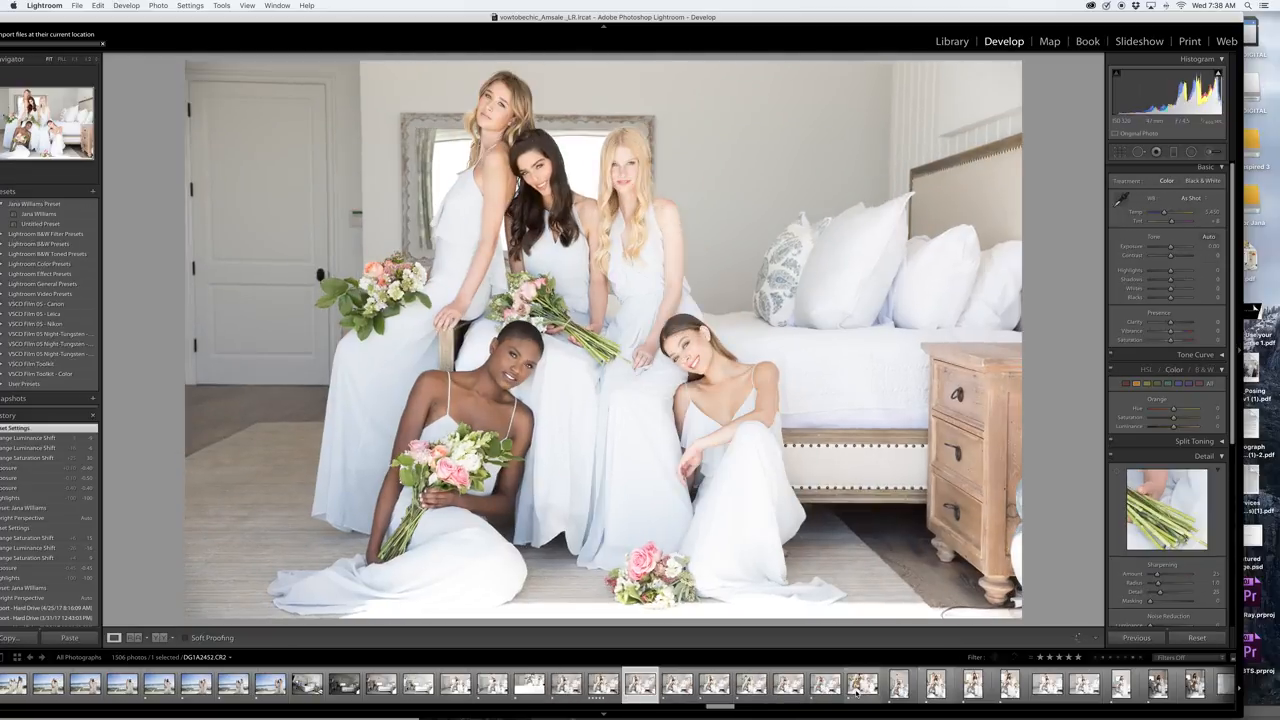
{"action": "key", "text": "Right"}
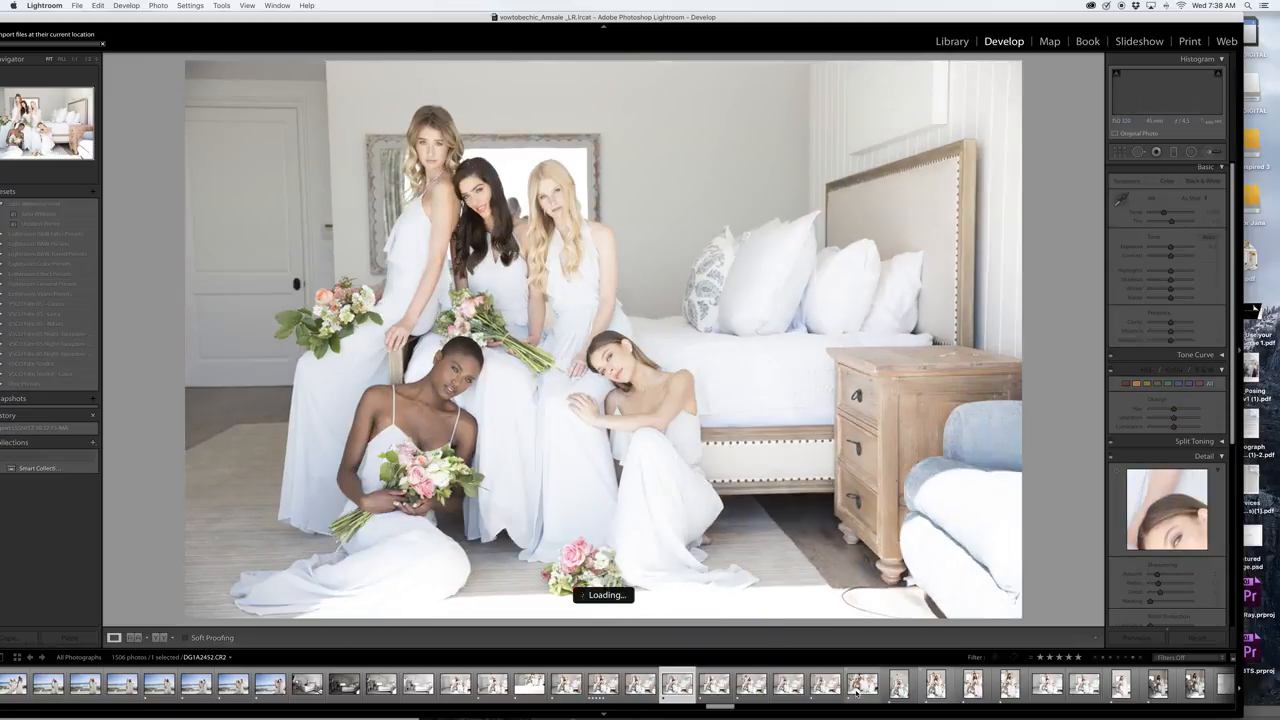
{"action": "key", "text": "Left"}
{"action": "key", "text": "Left"}
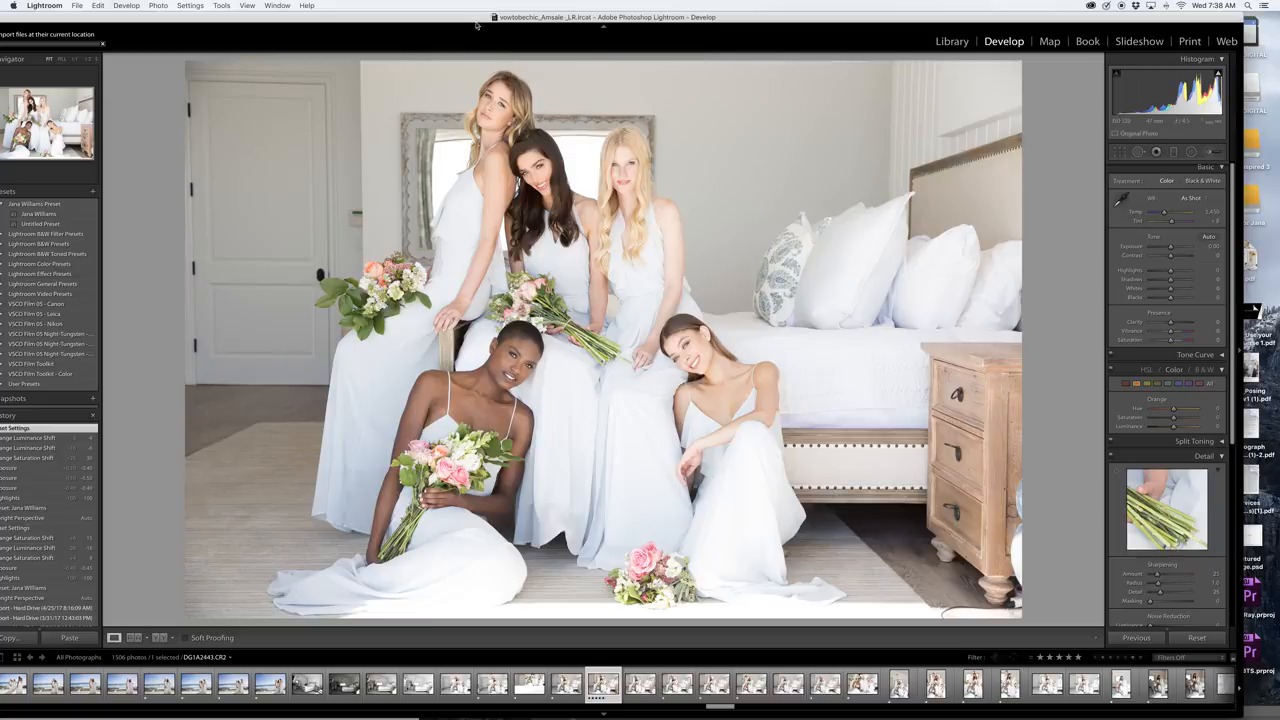
Bring the Lightroom window back into full view and filter the filmstrip to five-star photos.
{"action": "left_click_drag", "start_coordinate": [476, 17], "coordinate": [418, 386]}
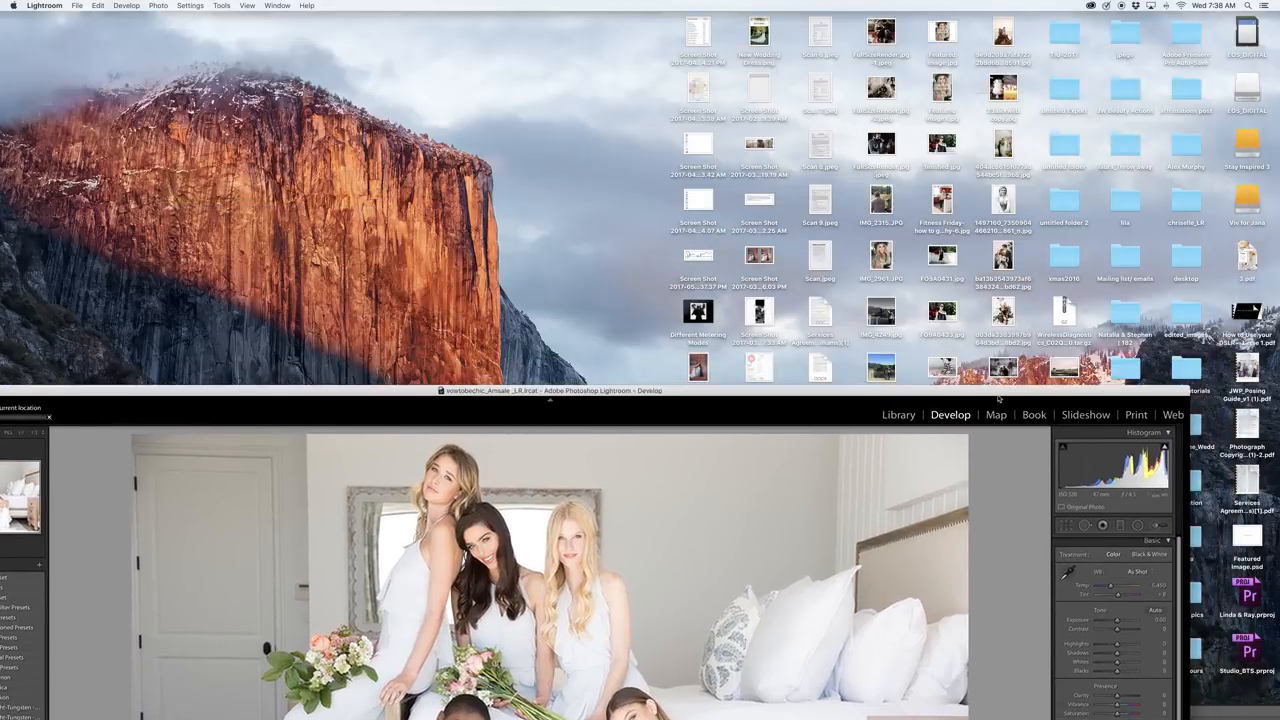
{"action": "left_click_drag", "start_coordinate": [1000, 396], "coordinate": [600, 295]}
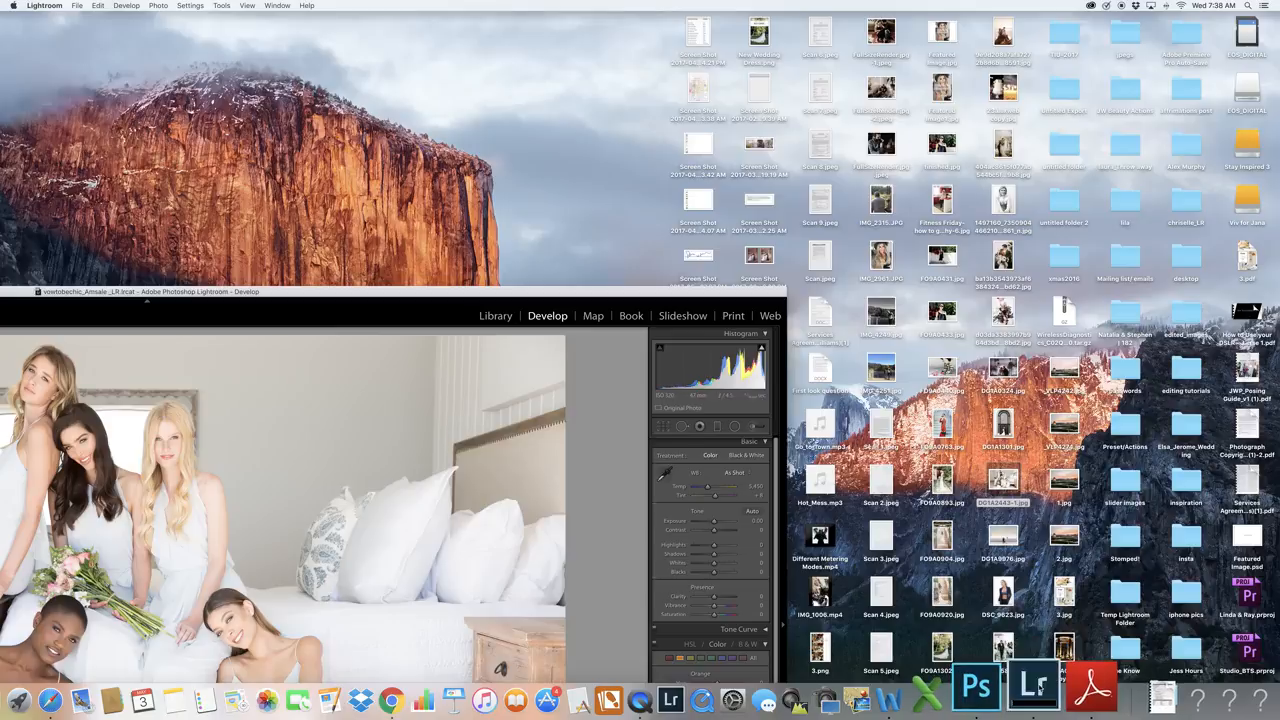
{"action": "double_click", "coordinate": [543, 298]}
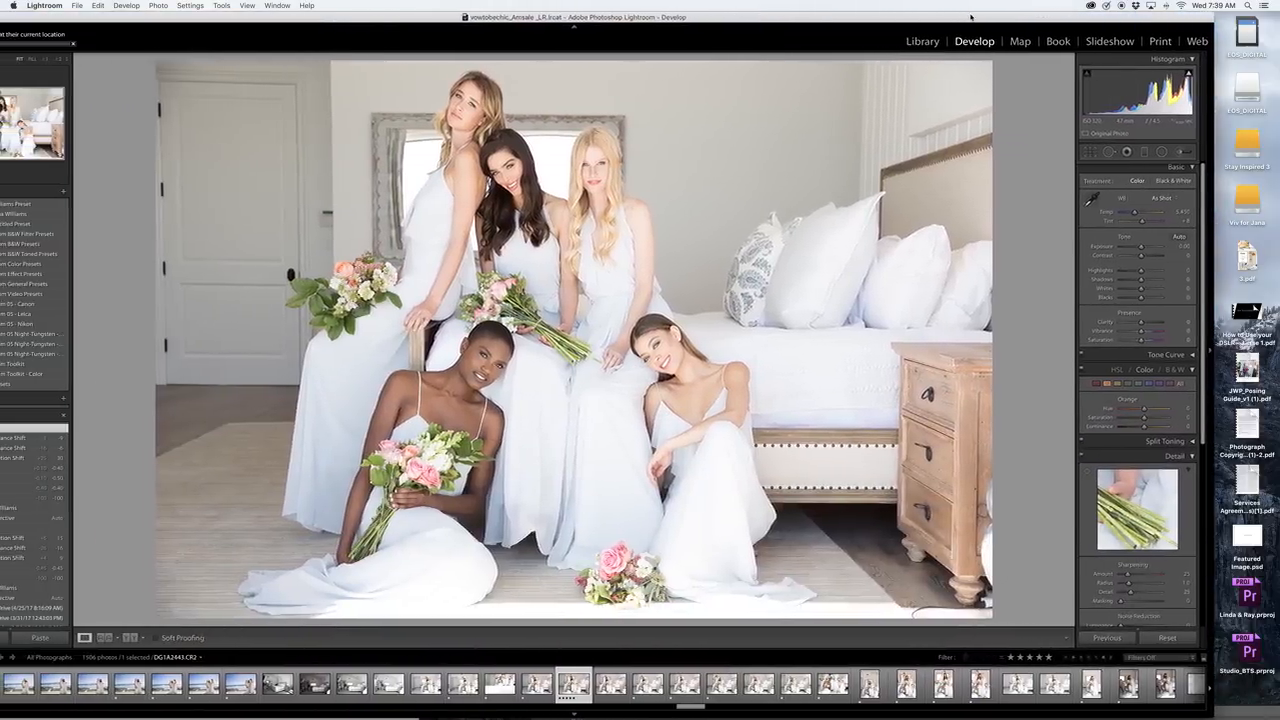
{"action": "left_click_drag", "start_coordinate": [970, 16], "coordinate": [978, 17]}
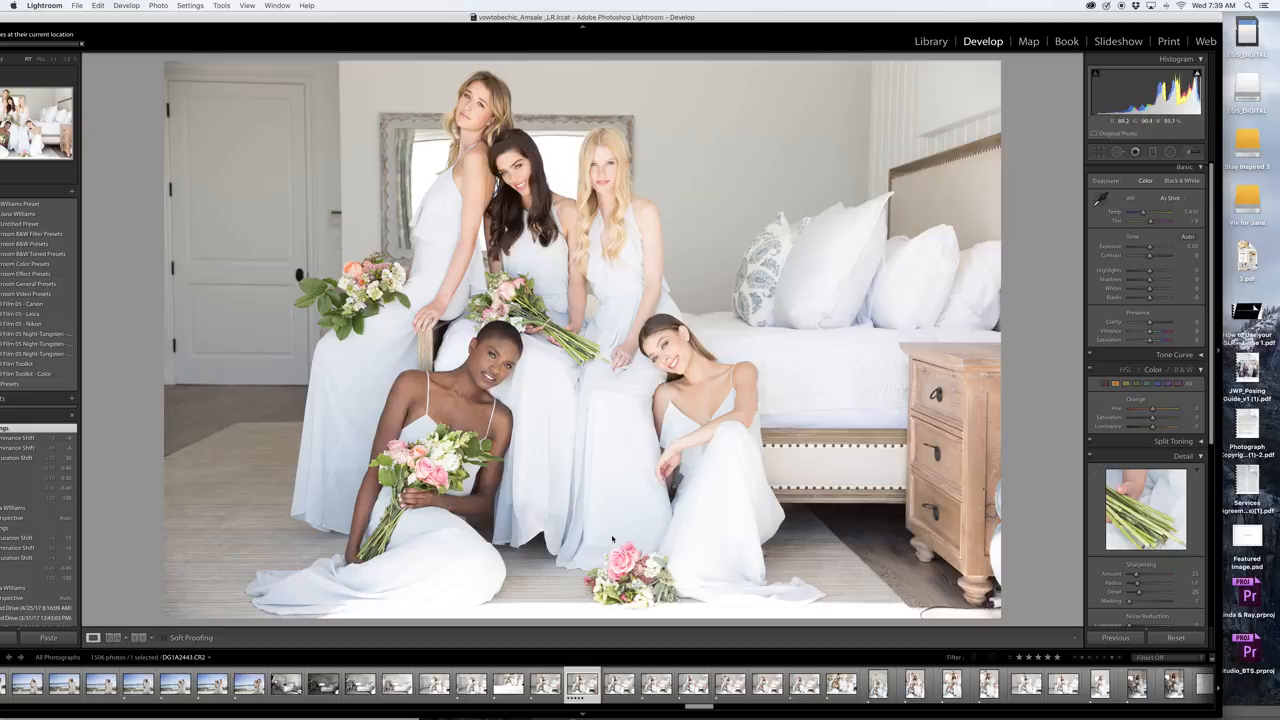
{"action": "left_click", "coordinate": [1057, 657]}
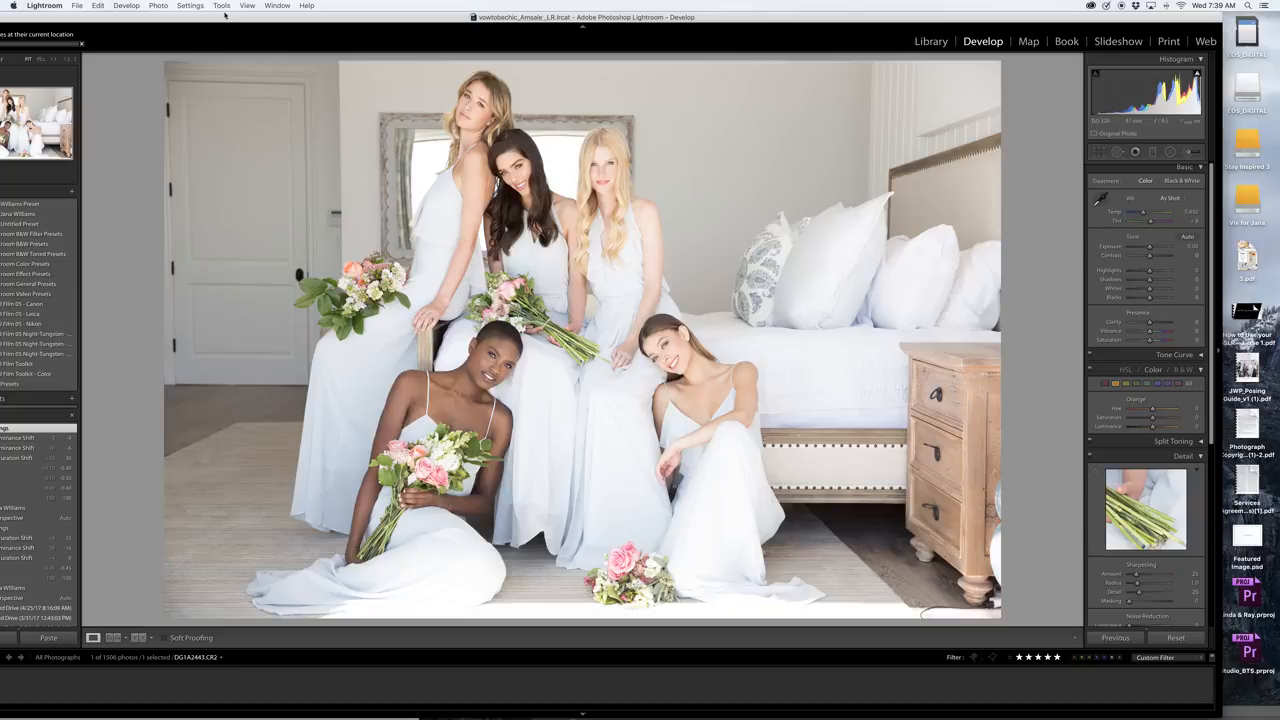
Shrink the Lightroom window and open a preview of DG1A2443-1.jpg from the desktop beside it.
{"action": "left_click_drag", "start_coordinate": [231, 16], "coordinate": [219, 20]}
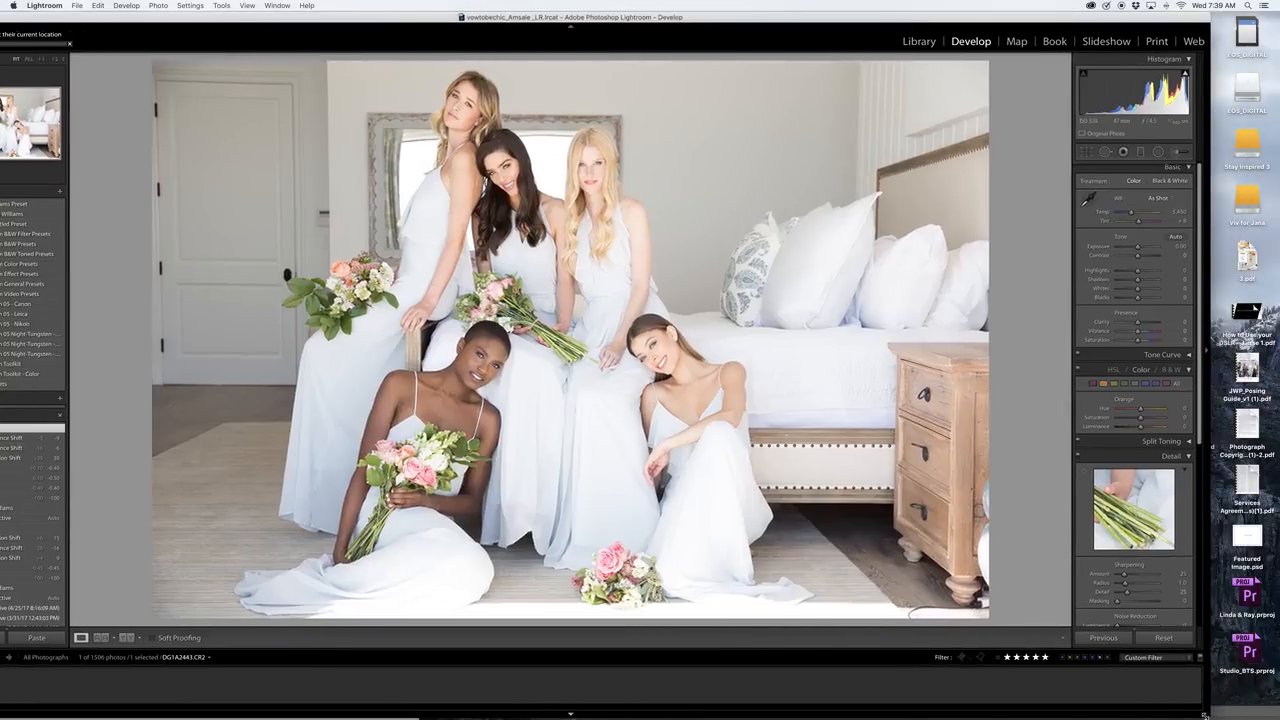
{"action": "left_click_drag", "start_coordinate": [1191, 706], "coordinate": [1037, 656]}
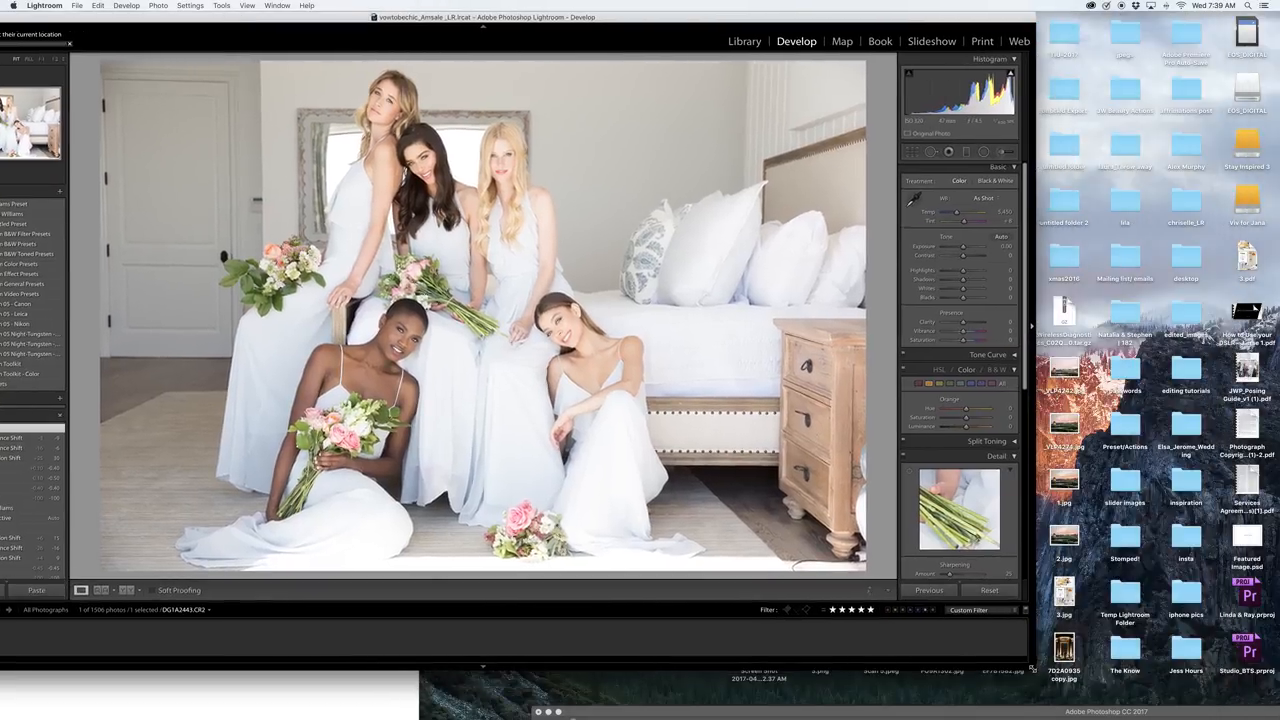
{"action": "left_click_drag", "start_coordinate": [755, 18], "coordinate": [629, 18]}
{"action": "left_click", "coordinate": [1005, 480]}
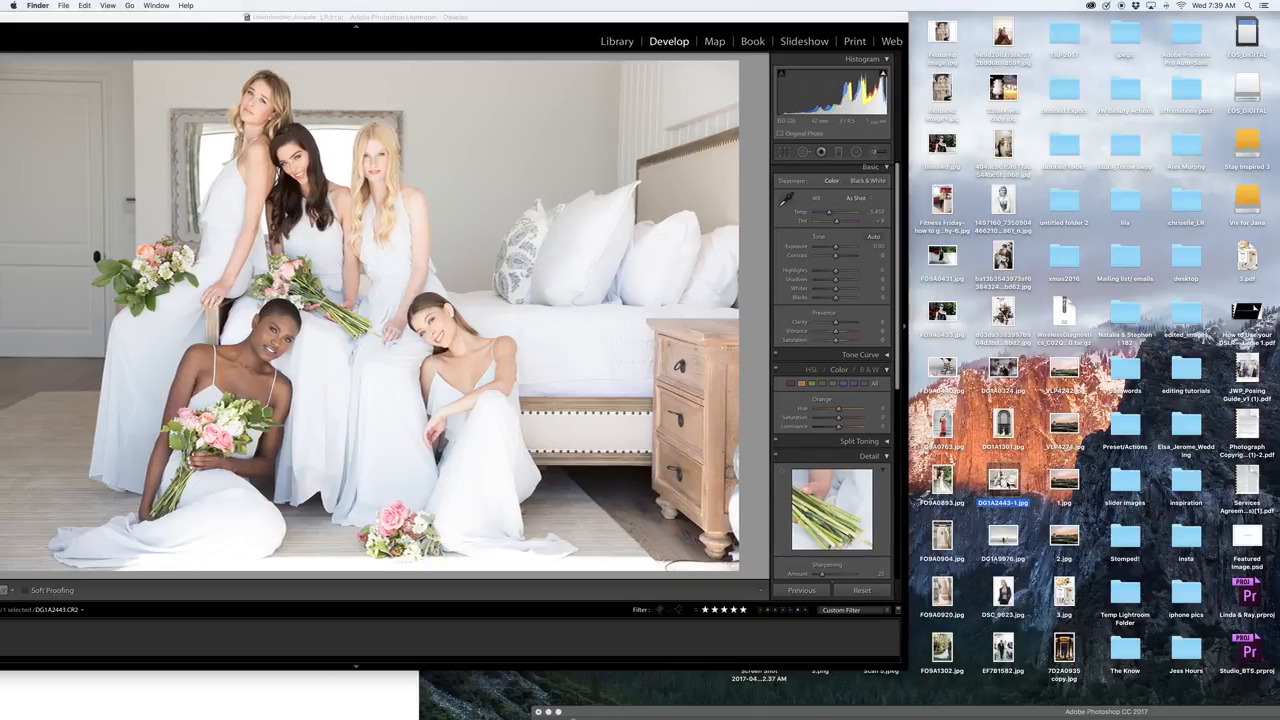
{"action": "key", "text": "space"}
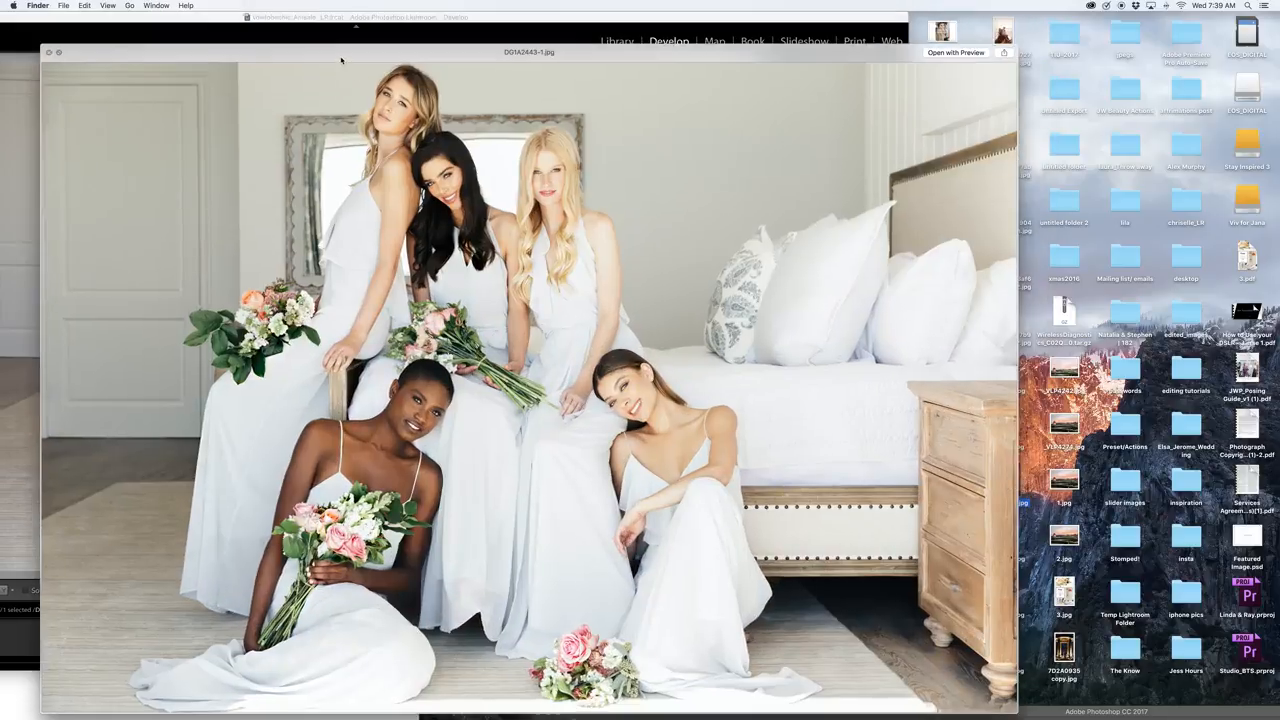
{"action": "left_click_drag", "start_coordinate": [341, 60], "coordinate": [765, 29]}
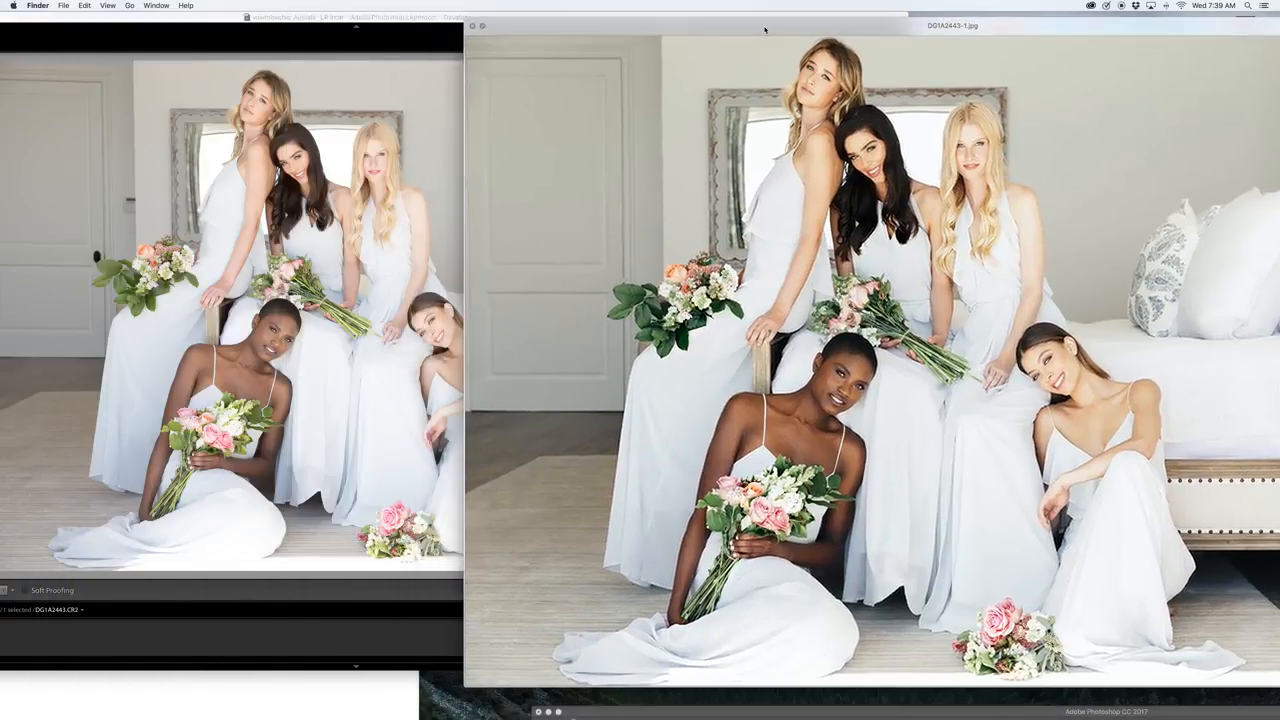
Shrink and reposition the Lightroom window further to compare the unedited photo with the retouched preview in front.
{"action": "left_click", "coordinate": [182, 17]}
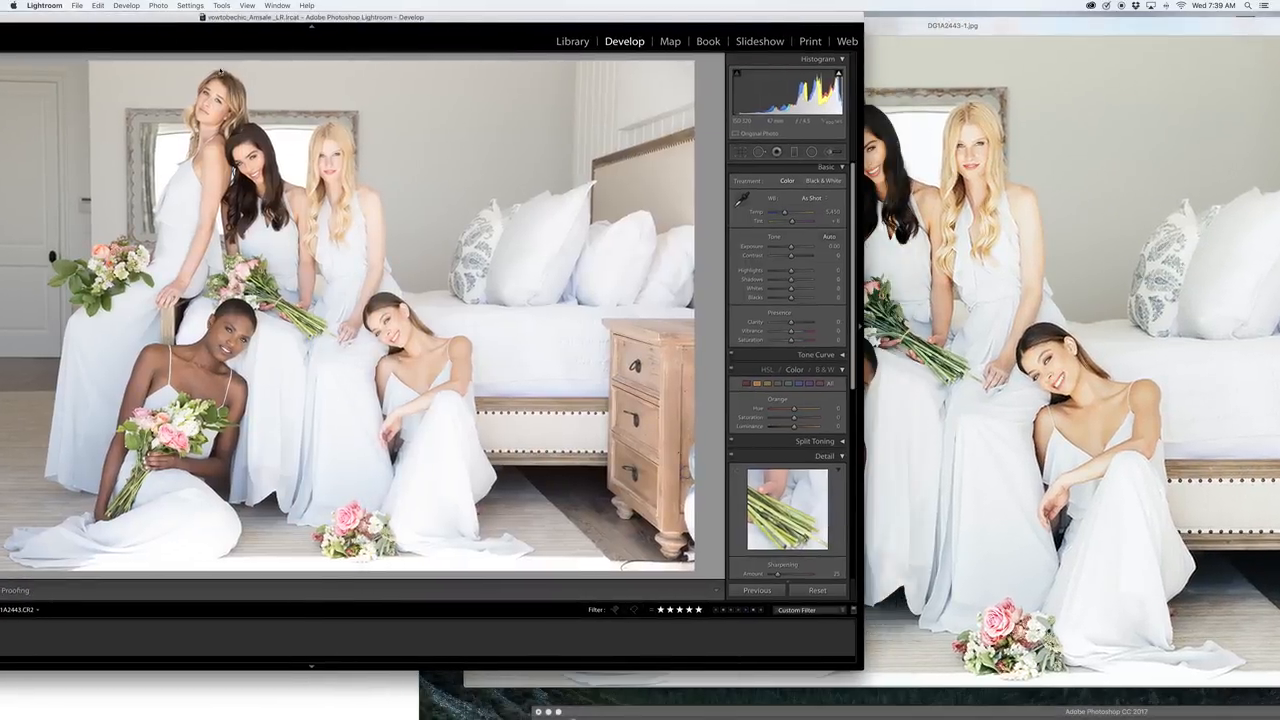
{"action": "left_click_drag", "start_coordinate": [860, 668], "coordinate": [739, 621]}
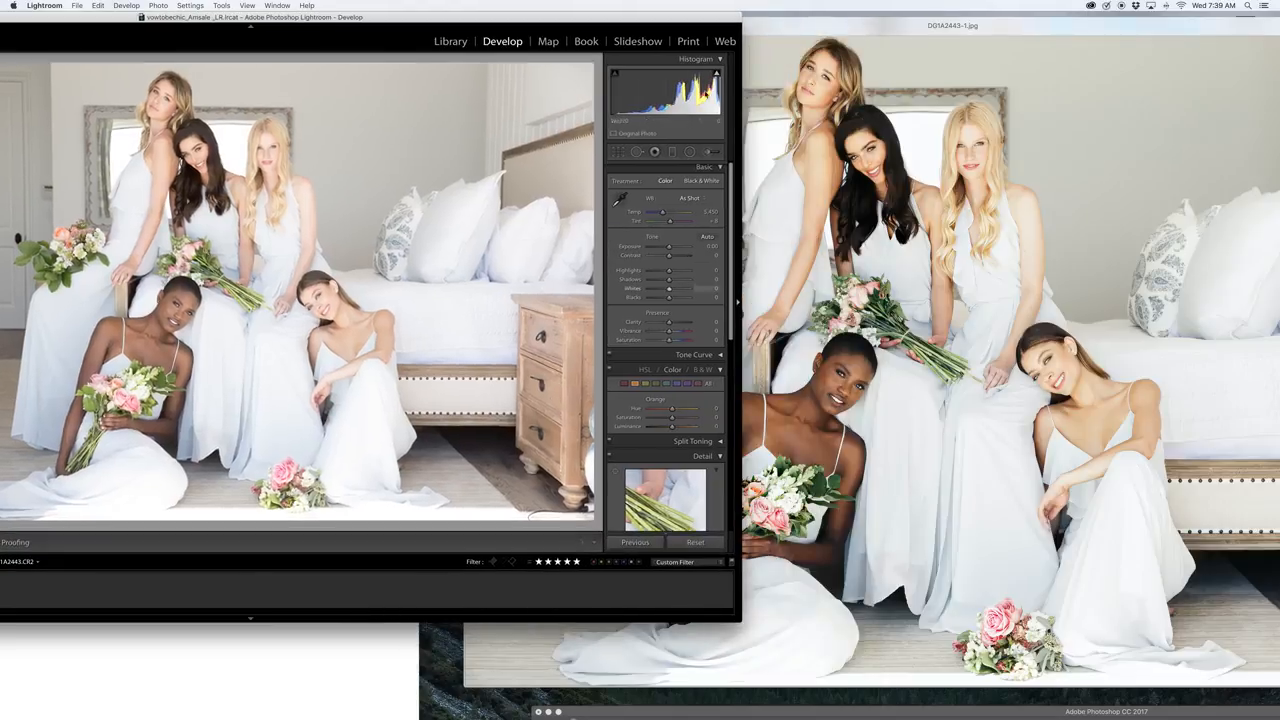
{"action": "left_click_drag", "start_coordinate": [741, 20], "coordinate": [712, 43]}
{"action": "left_click", "coordinate": [750, 34]}
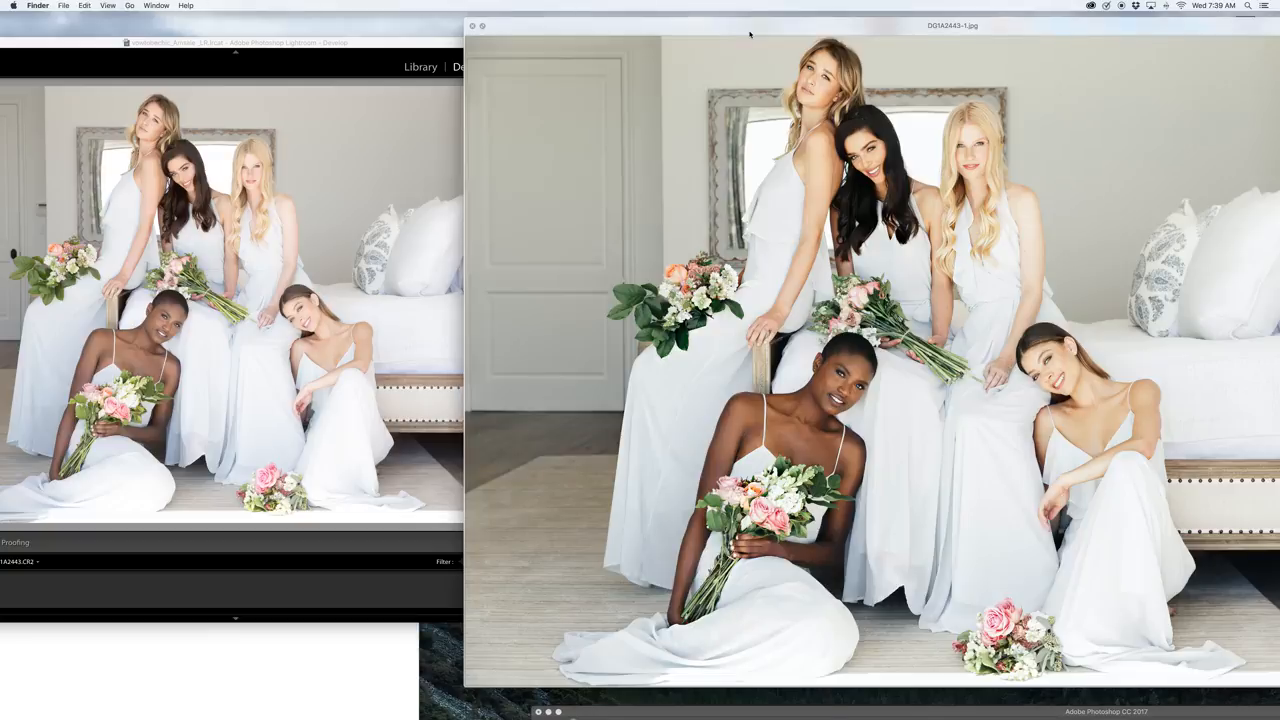